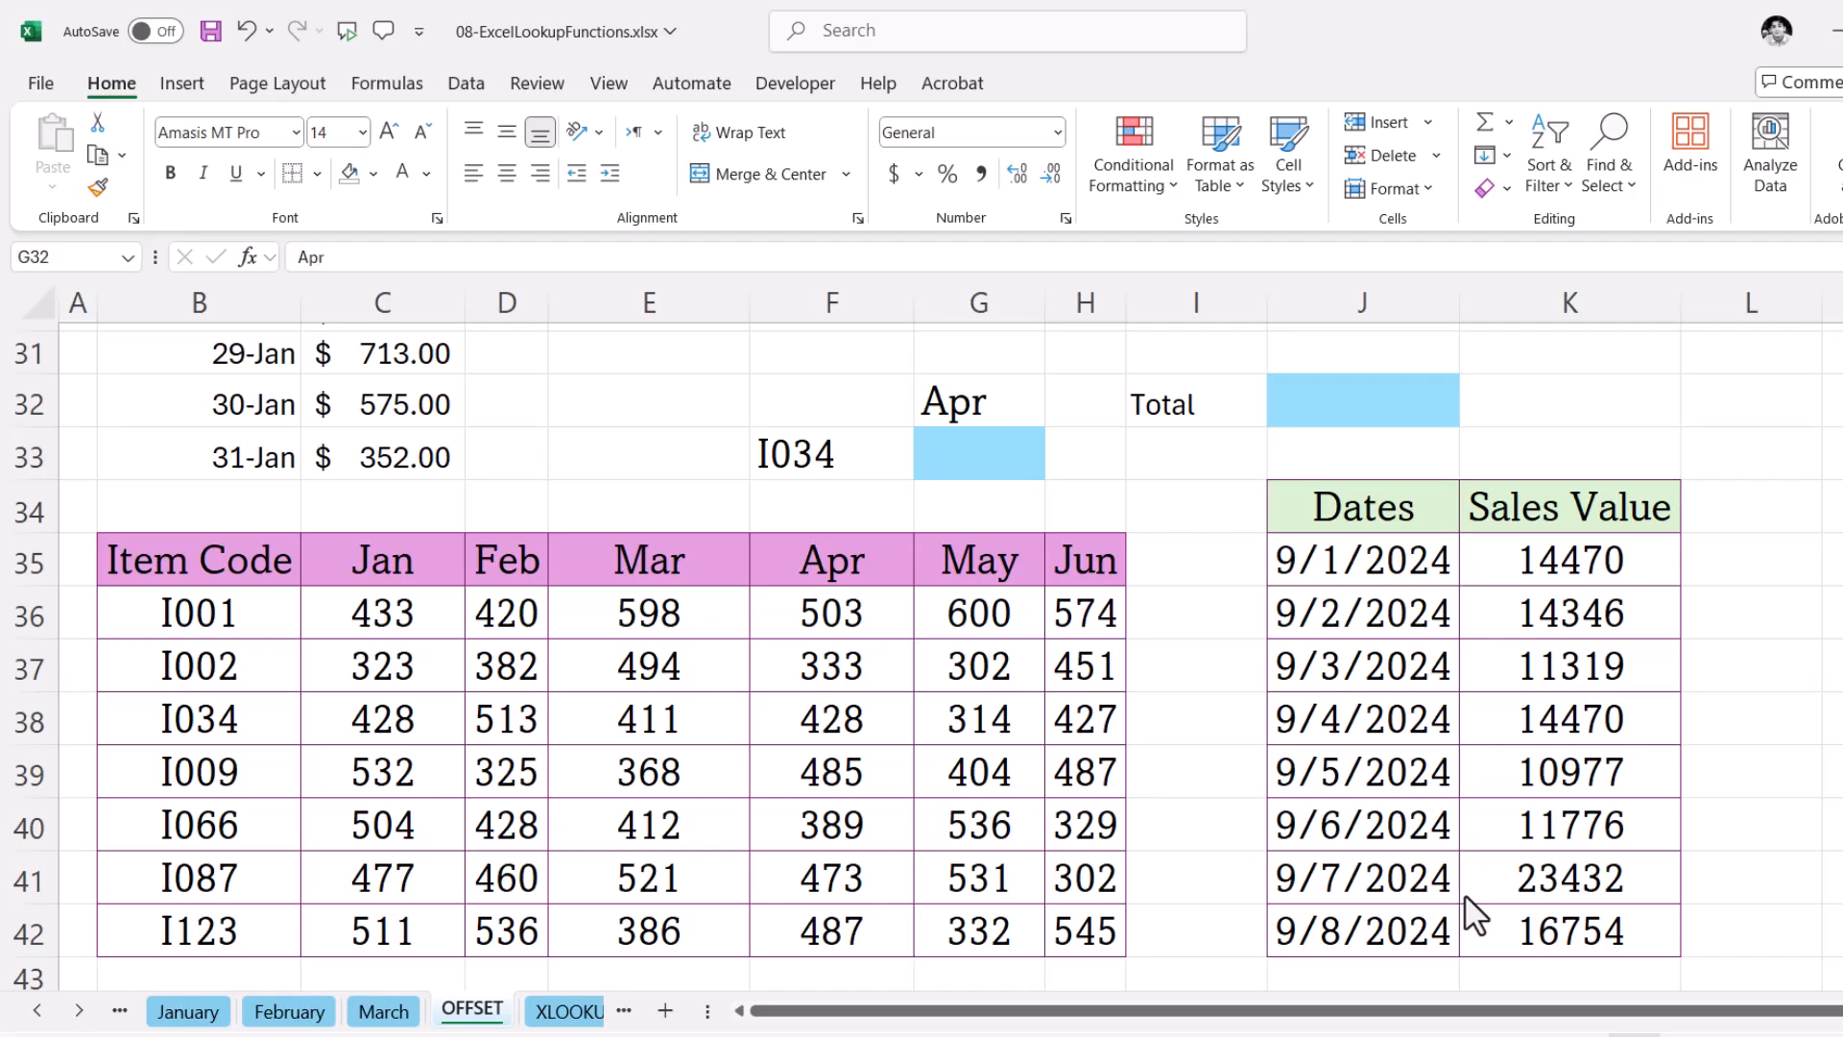
- Enter =OFFSET(B35,3,4) in G33 to return the April value for item I034
left_click(976, 453)
type("=")
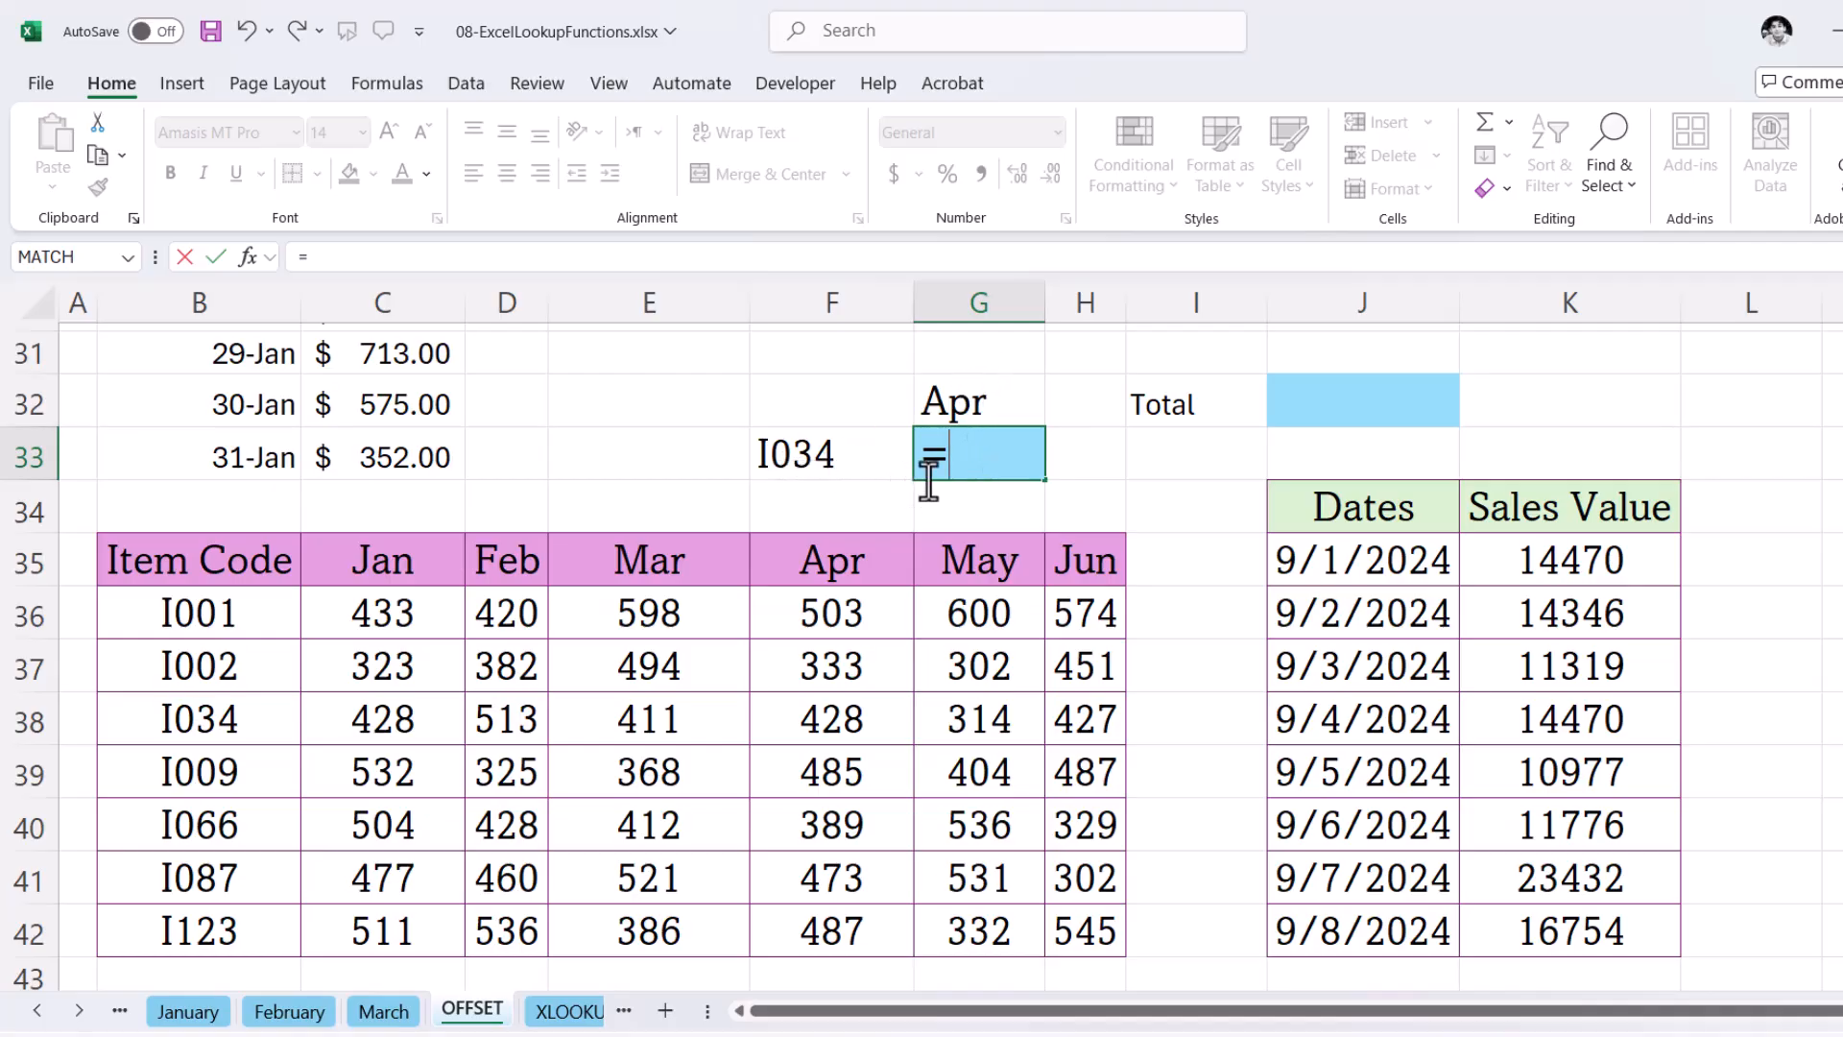
type("Off")
key("Tab")
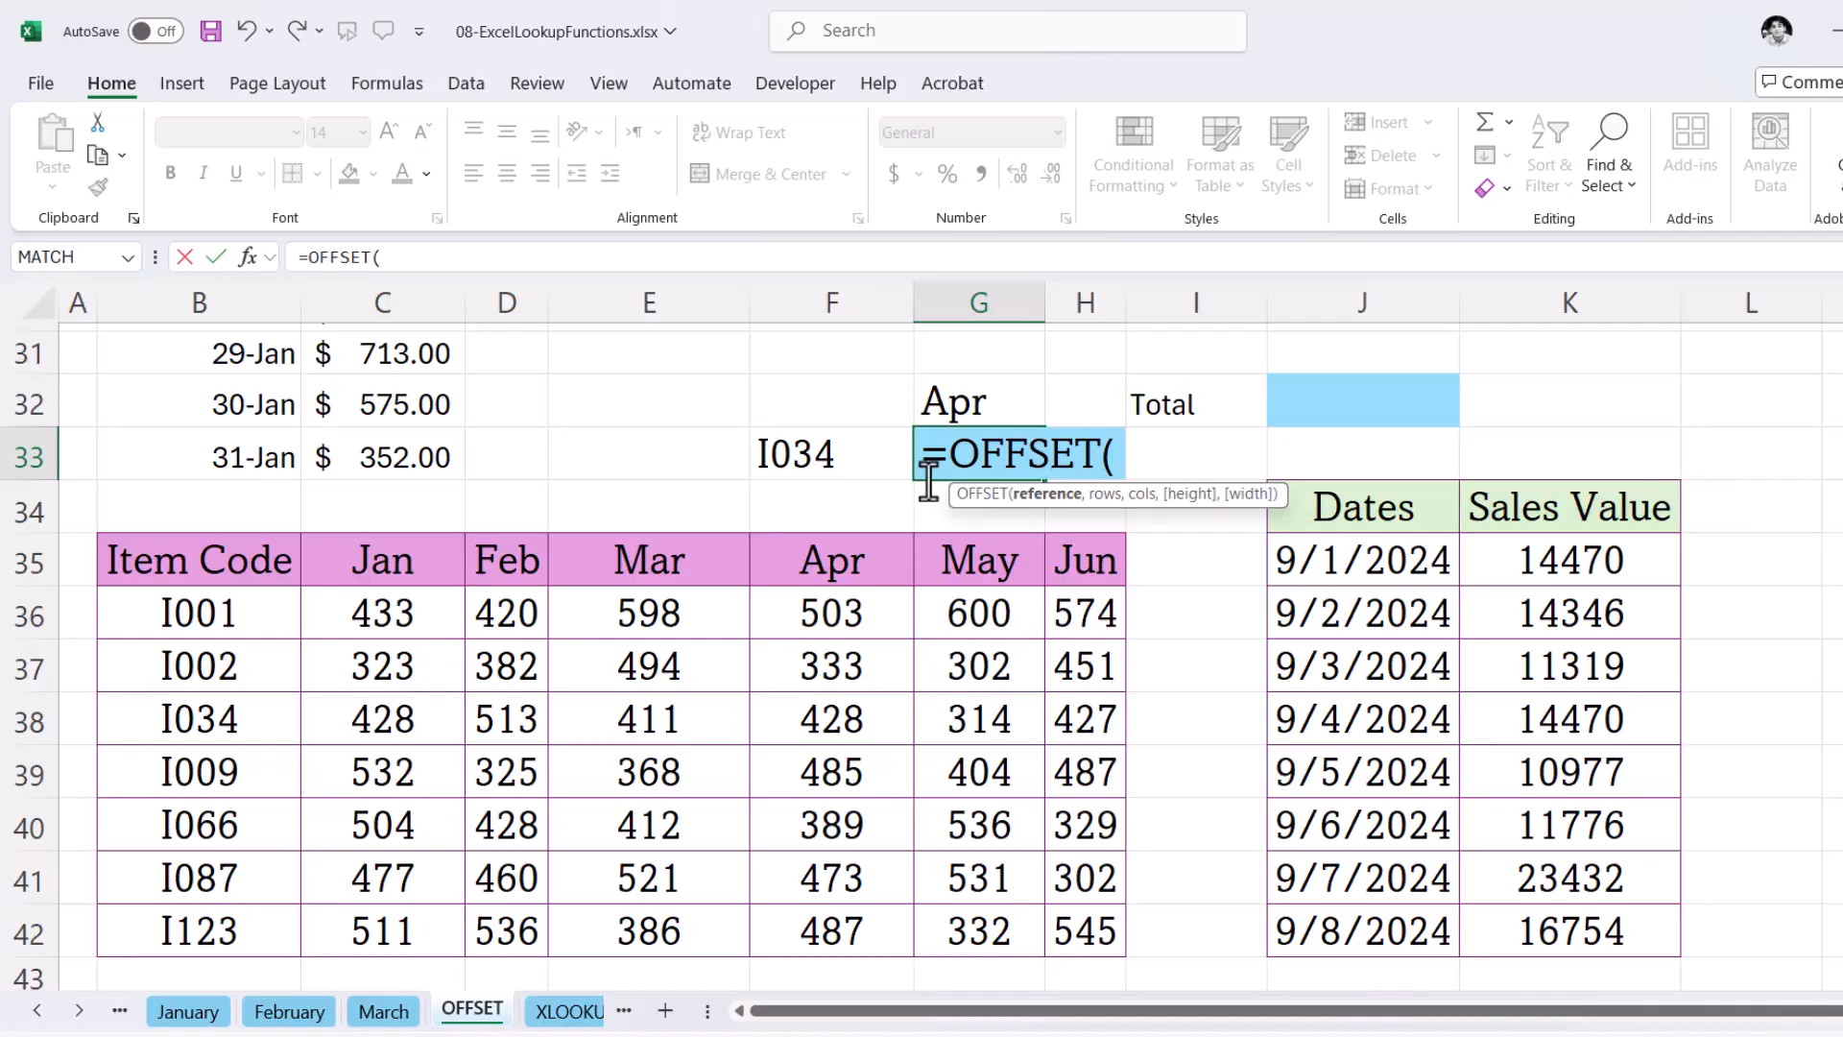
left_click(220, 557)
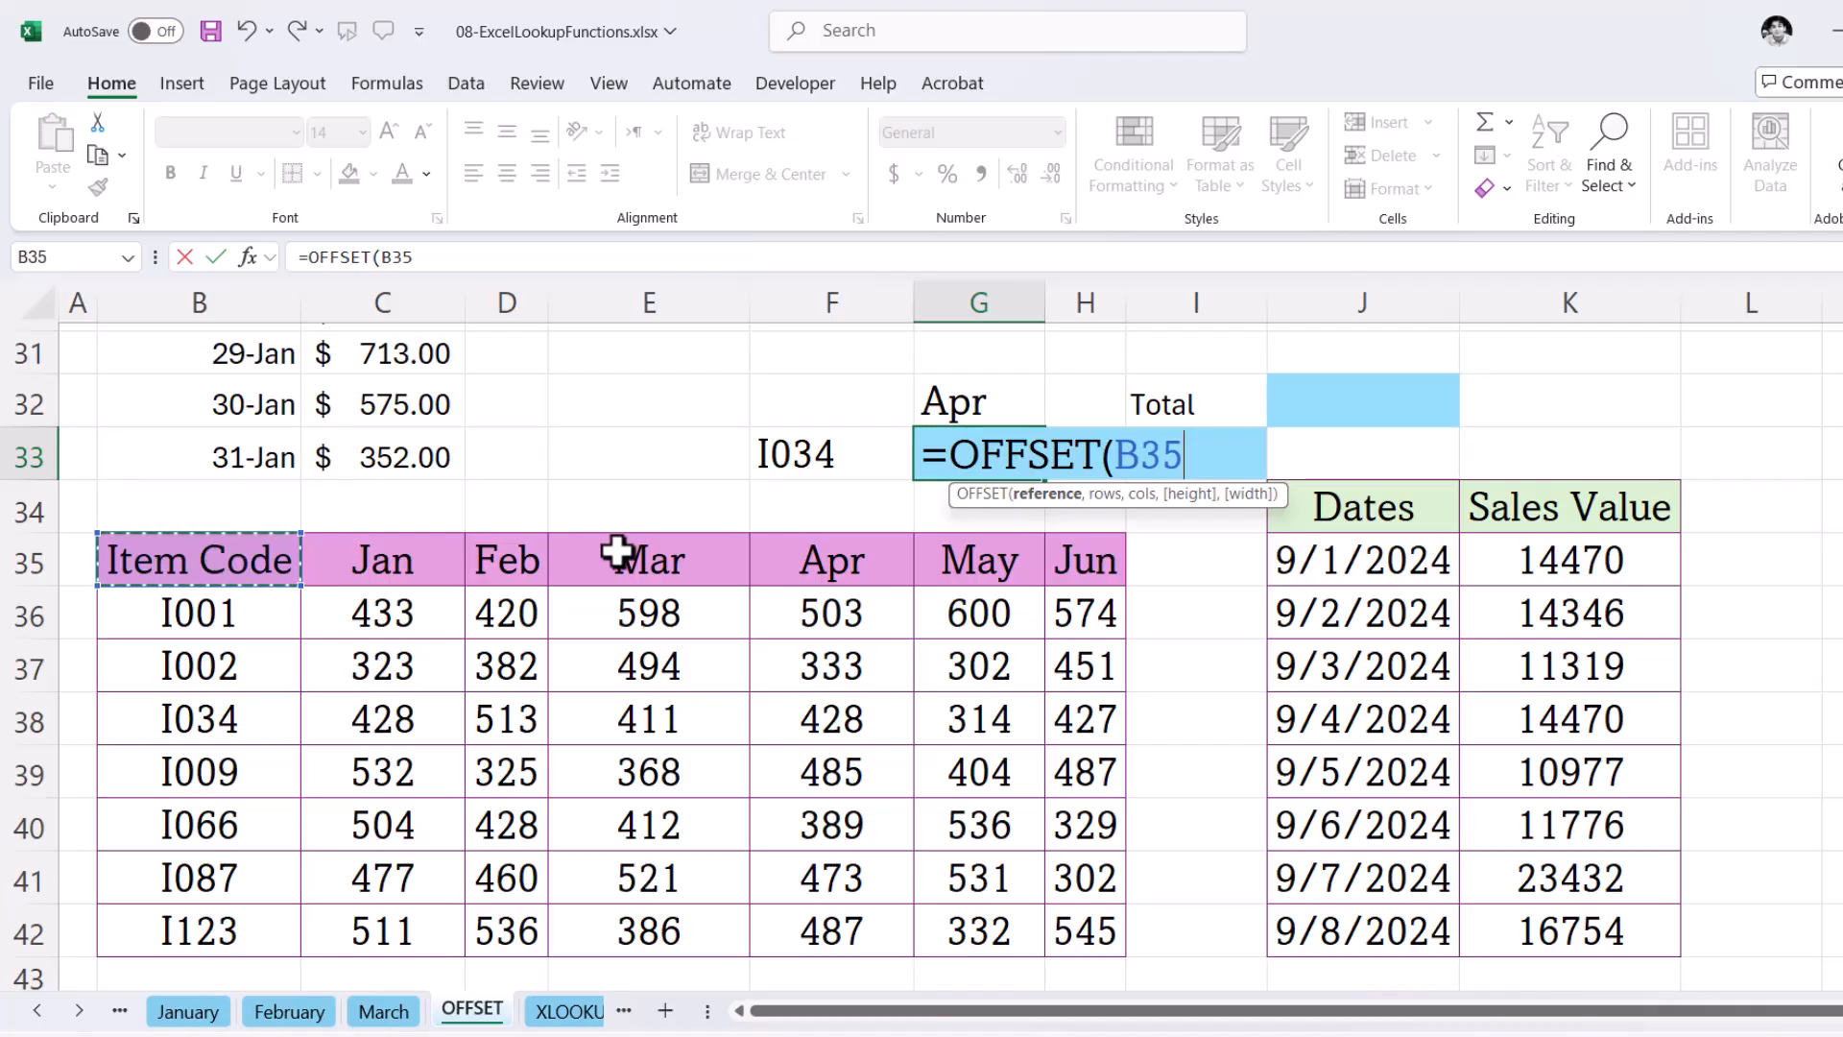
type(",")
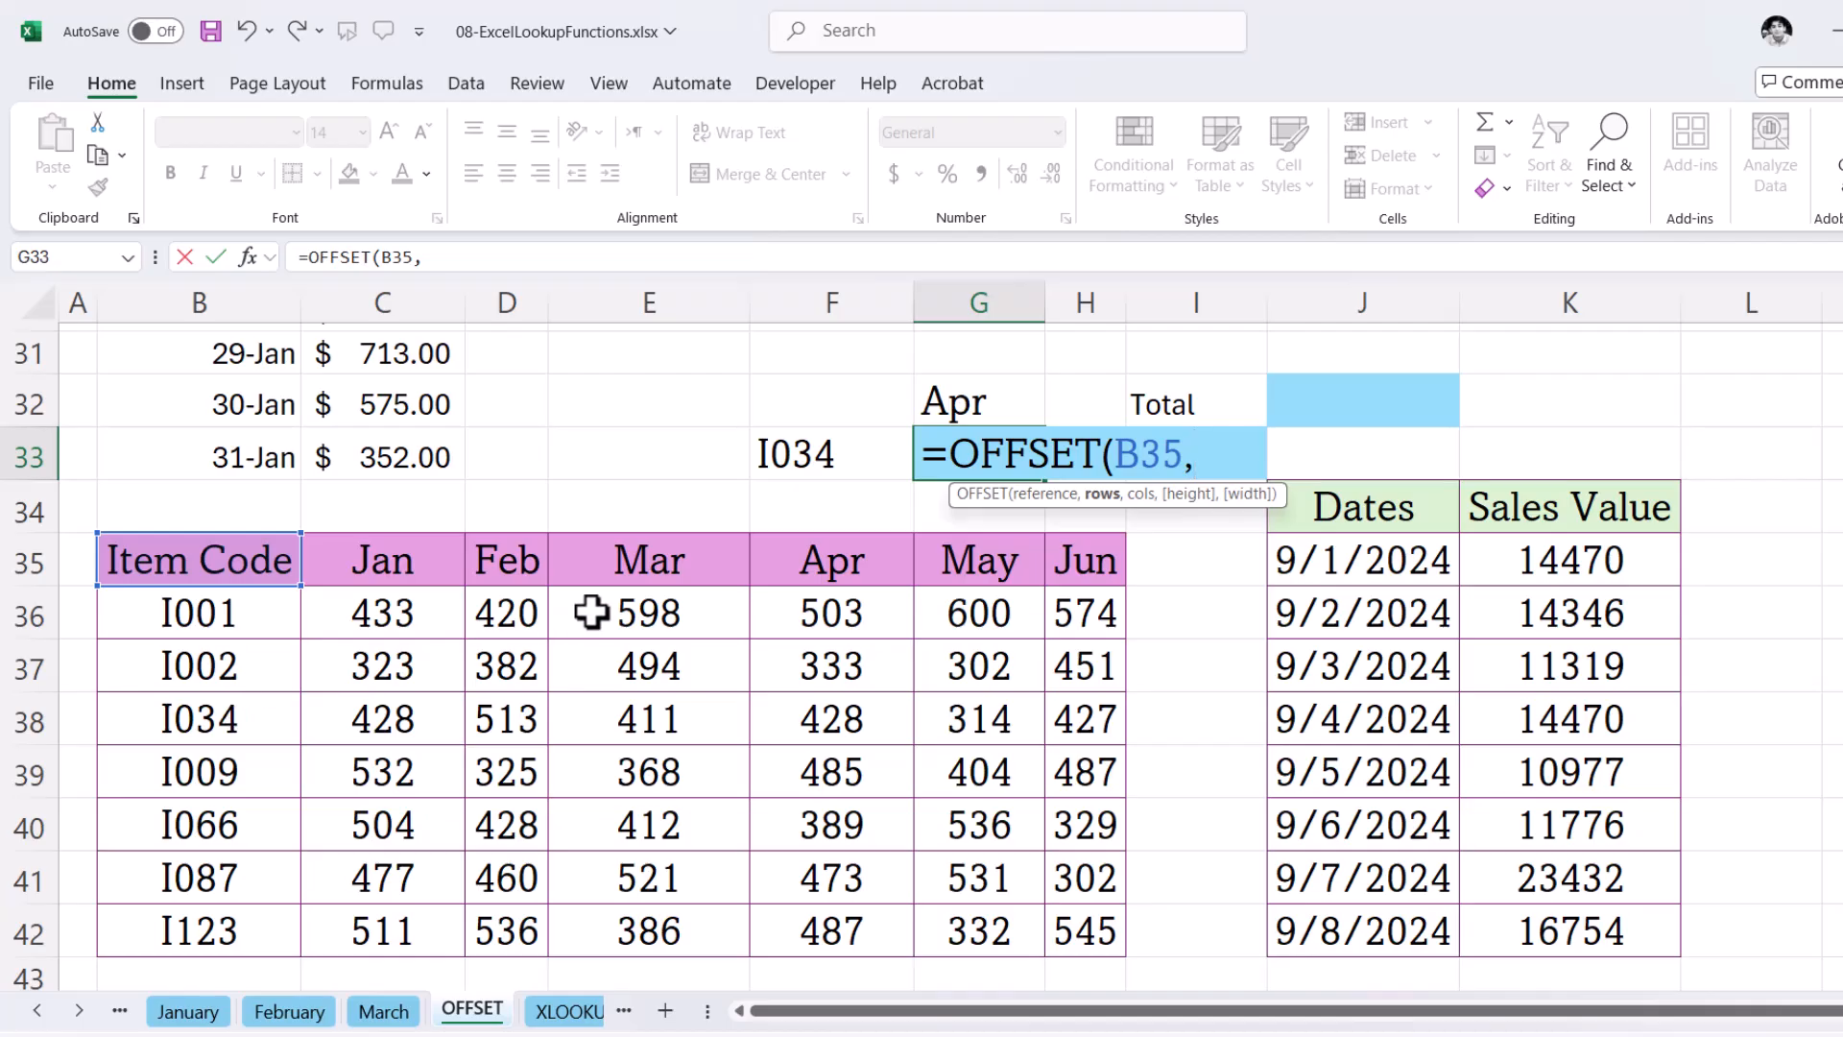
type("3,")
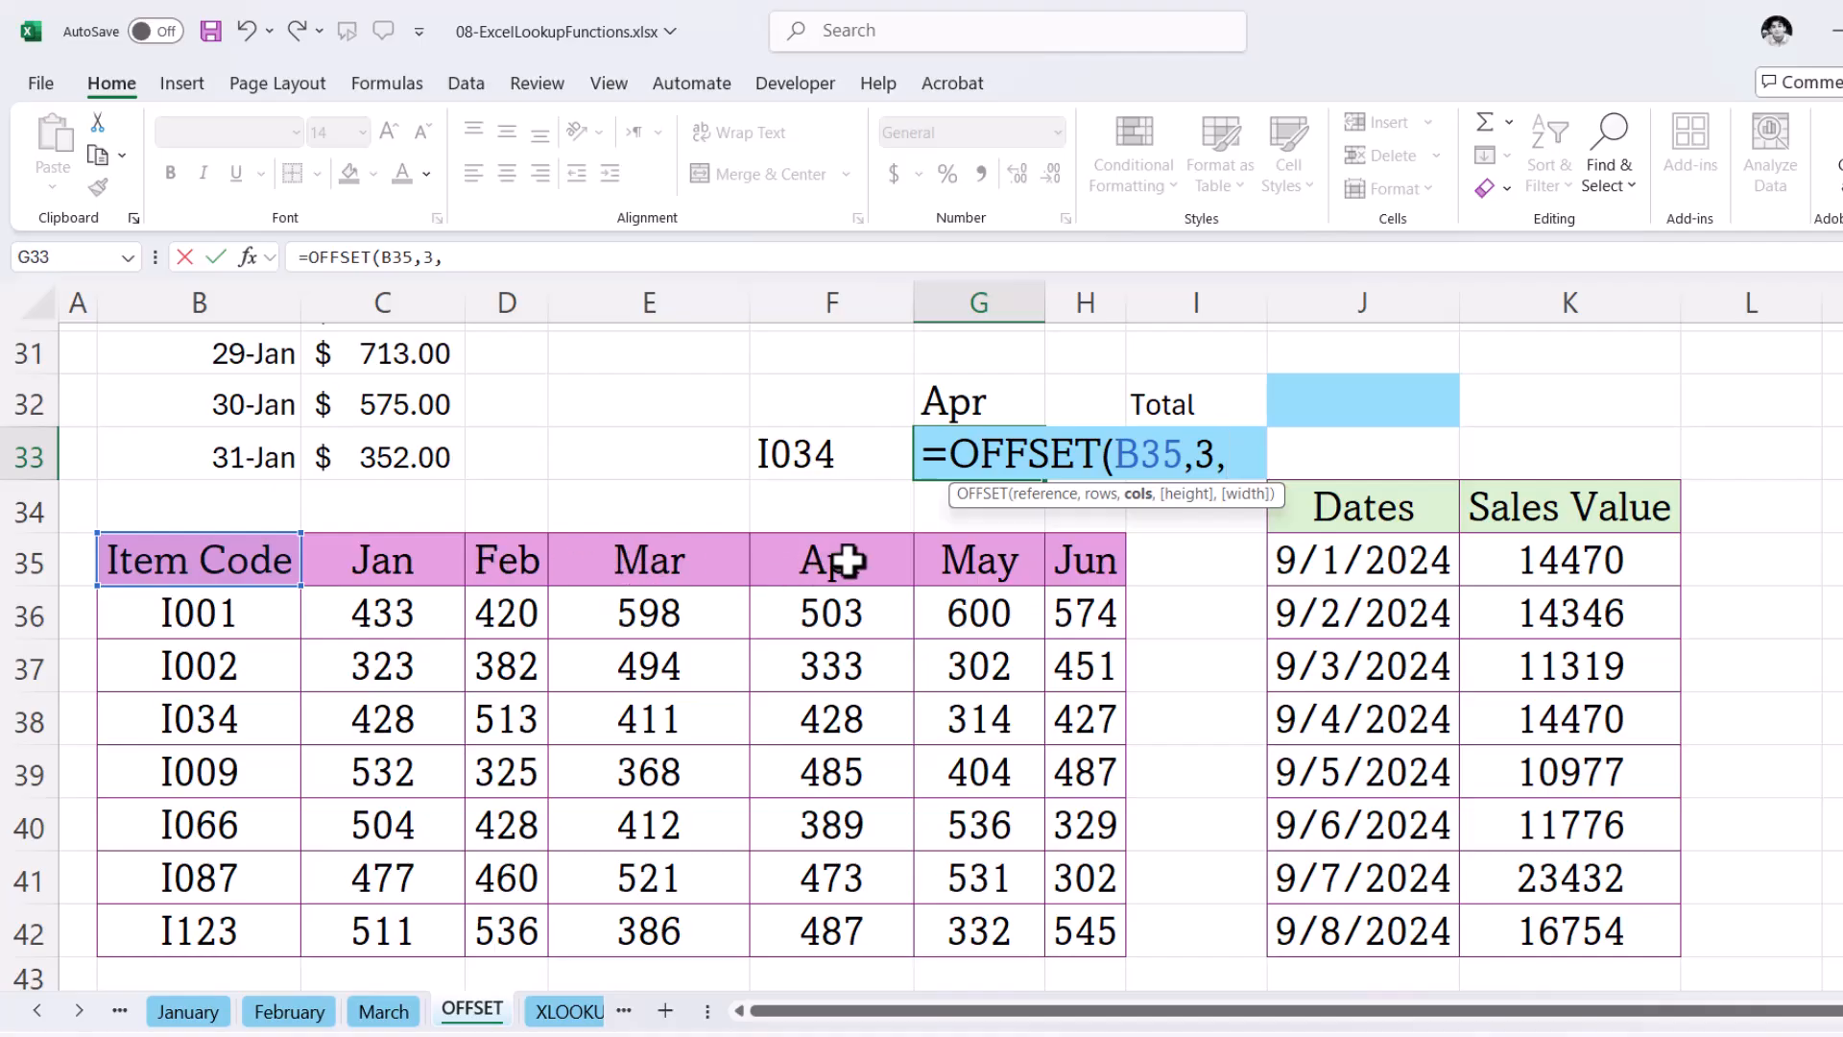
type("4)")
key("Return")
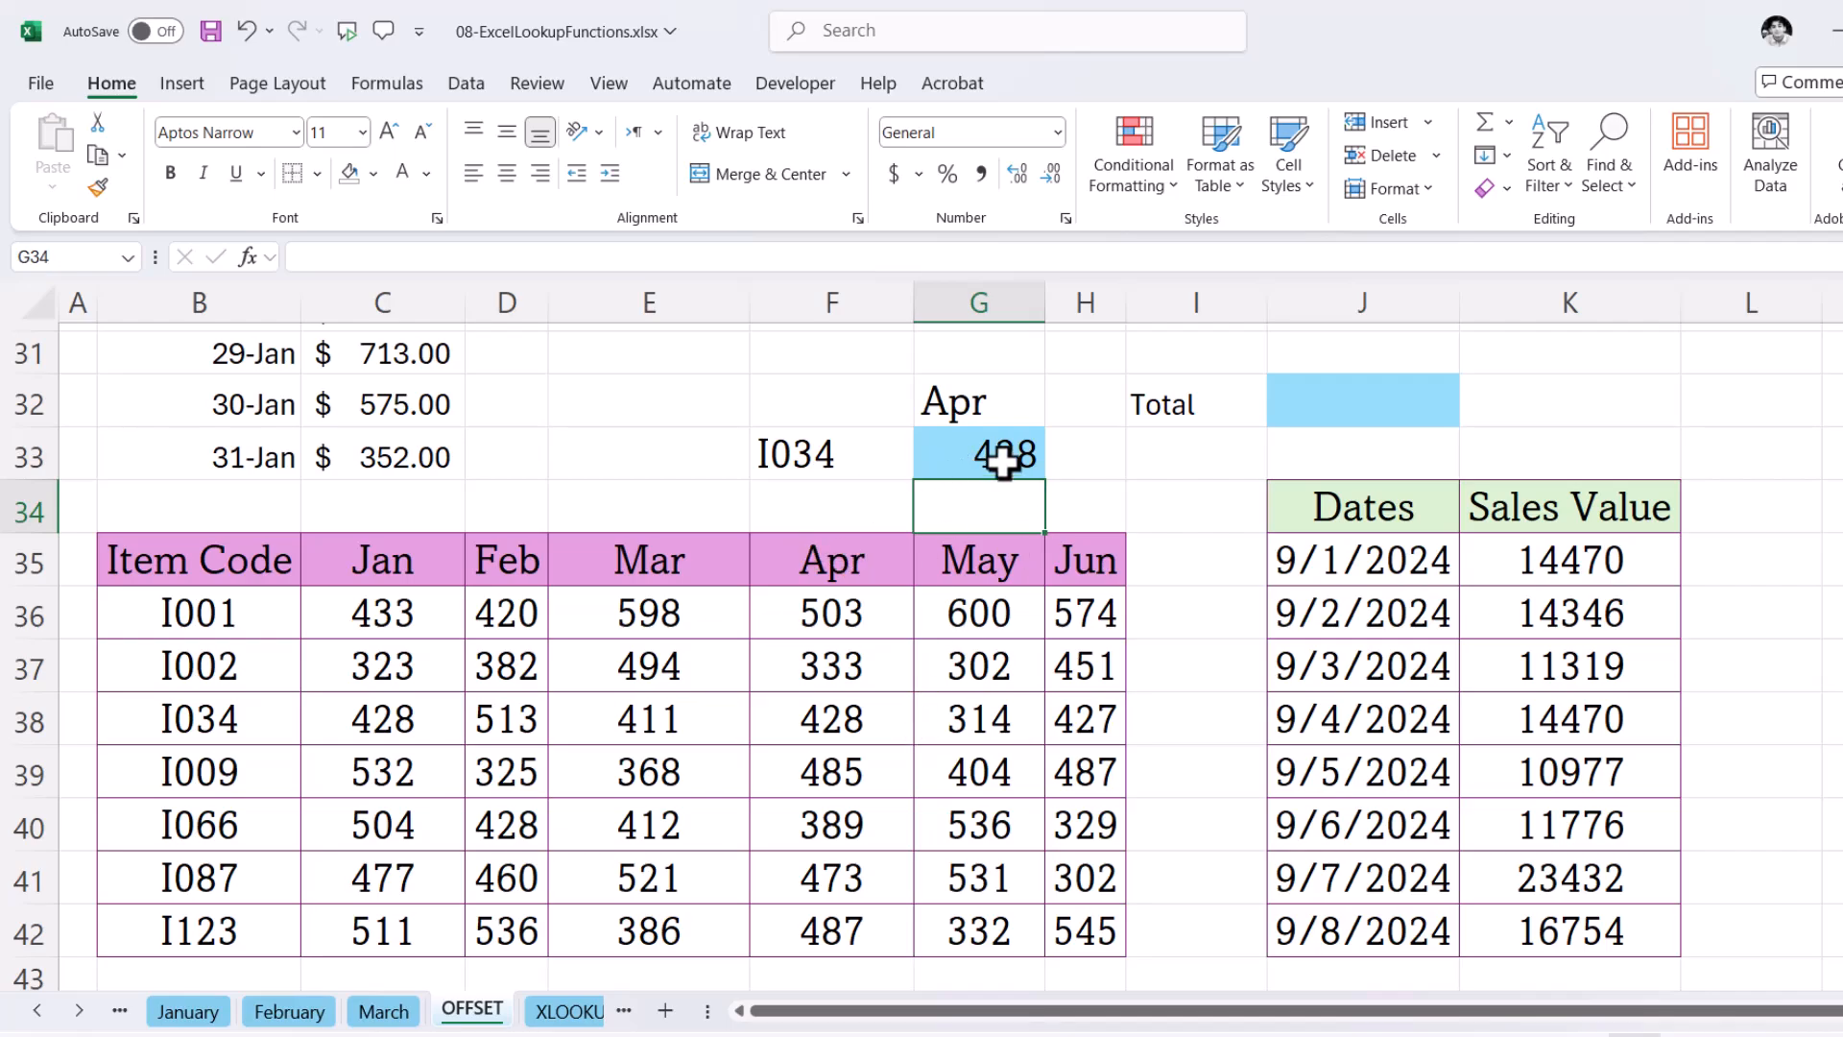
- Highlight the April value for I034 in cell F38 with a yellow fill
left_click(861, 730)
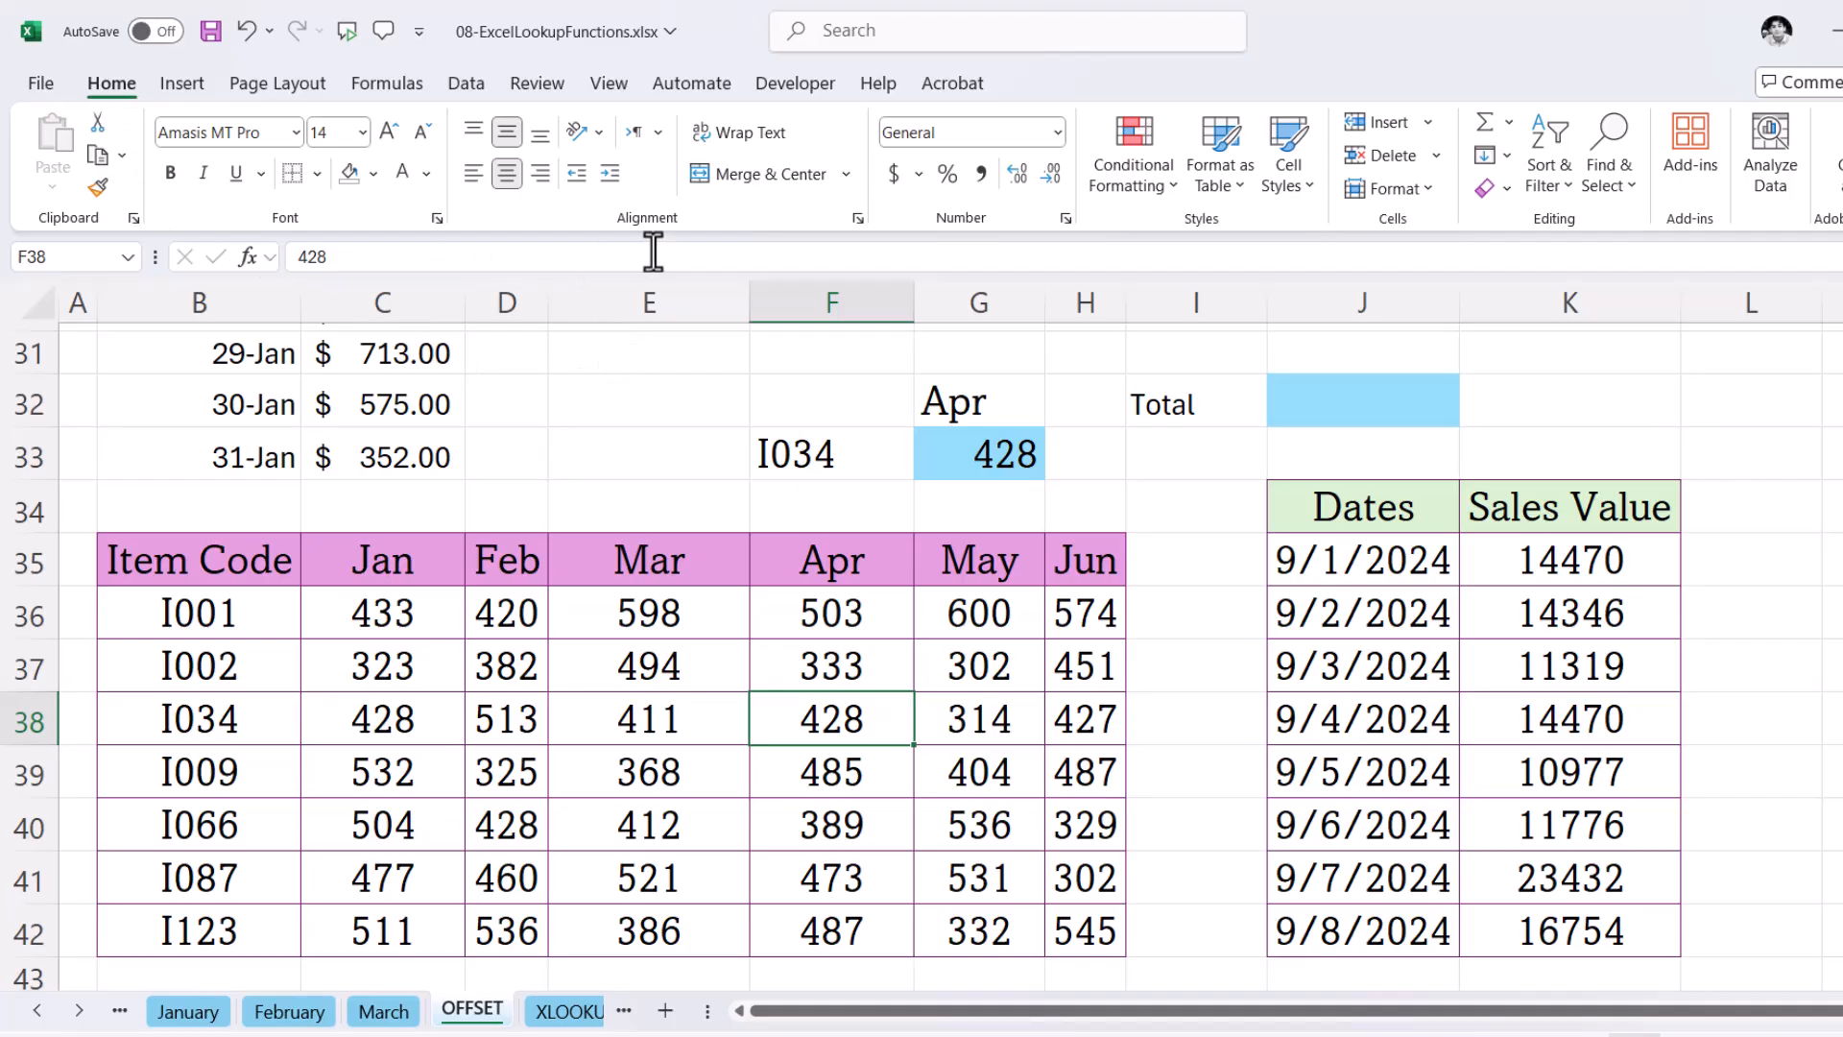
left_click(373, 172)
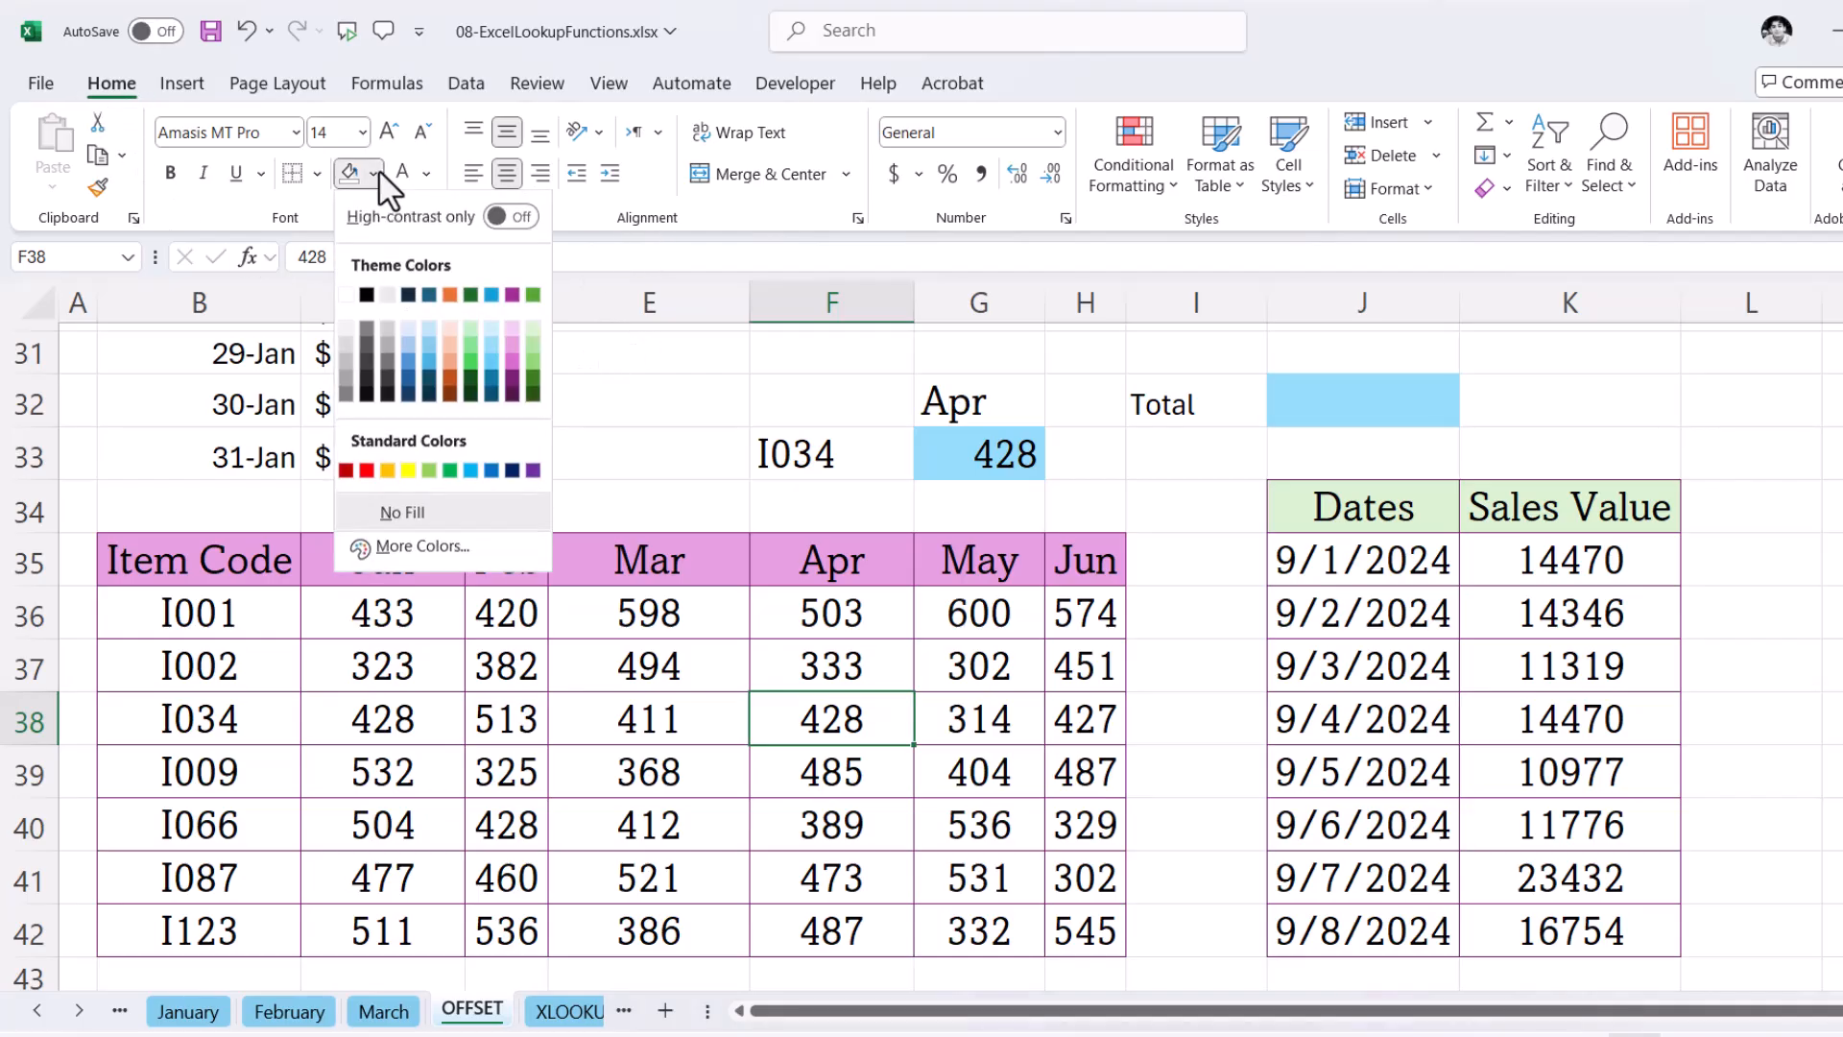
left_click(411, 471)
left_click(781, 769)
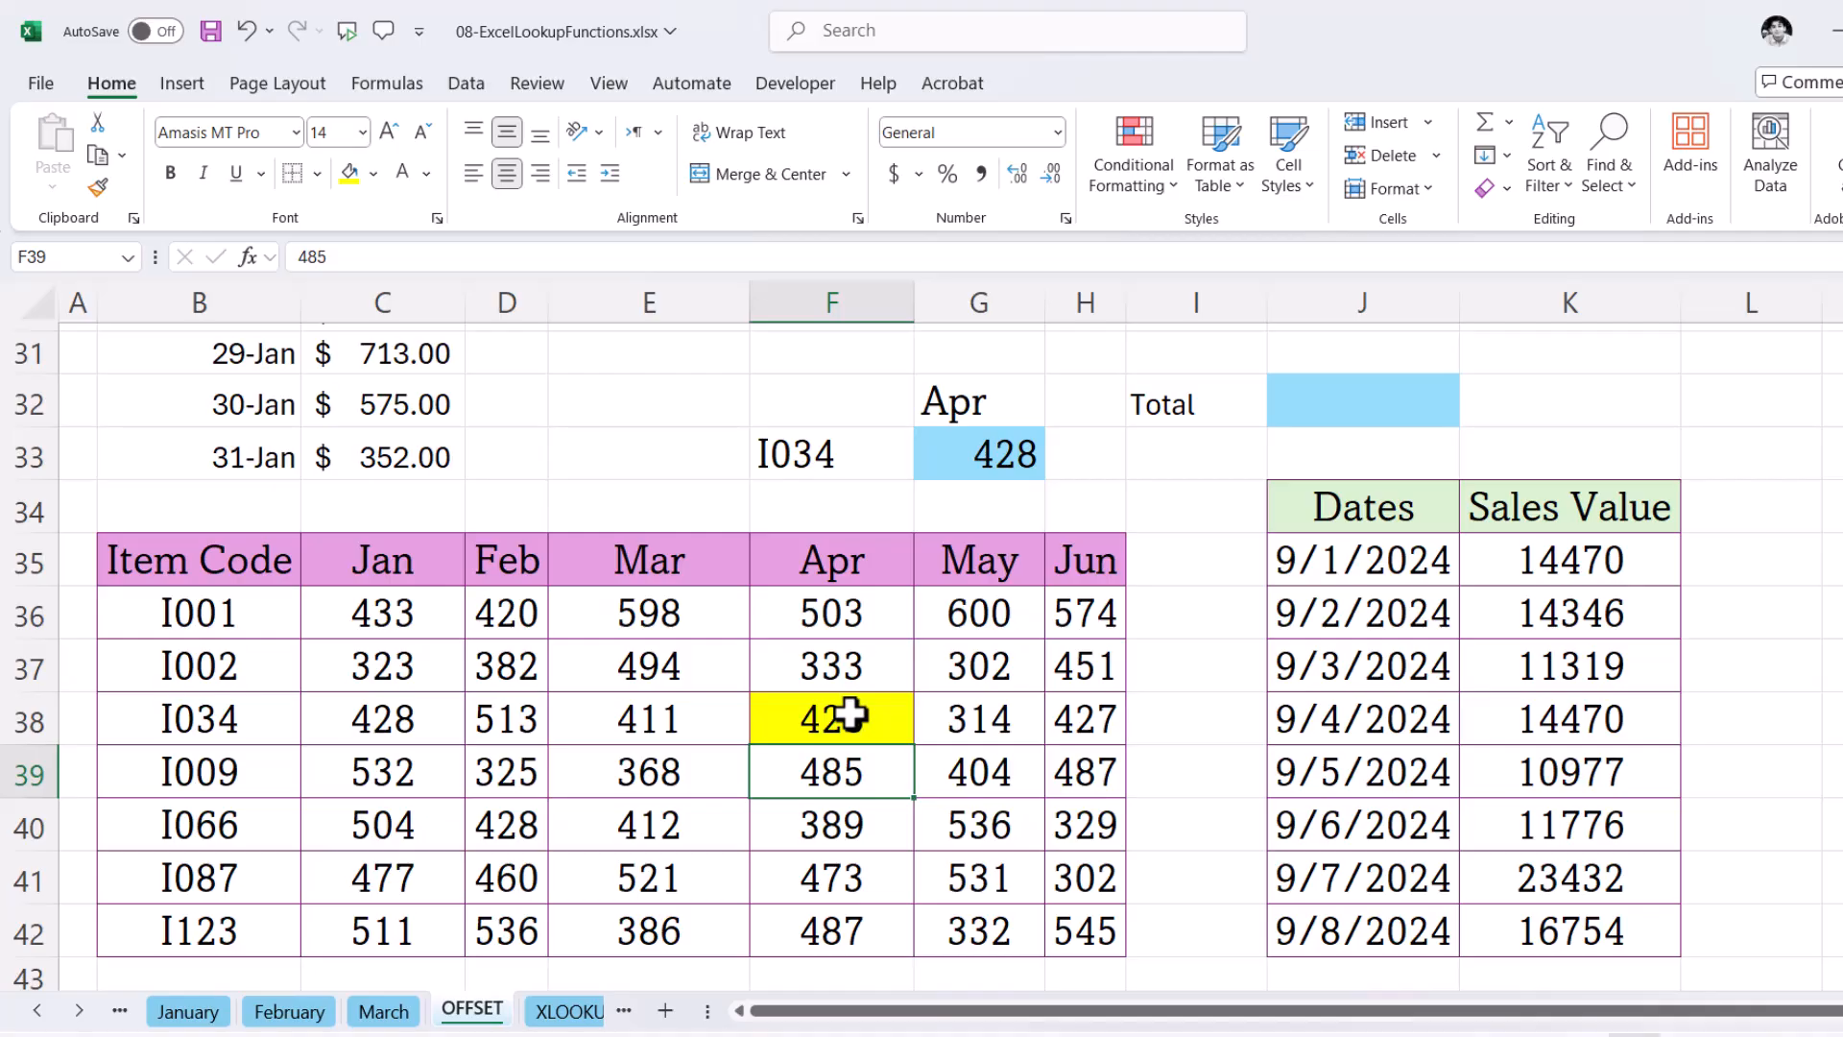
- Examine the reference, row and column arguments of the OFFSET formula in G33
left_click(989, 453)
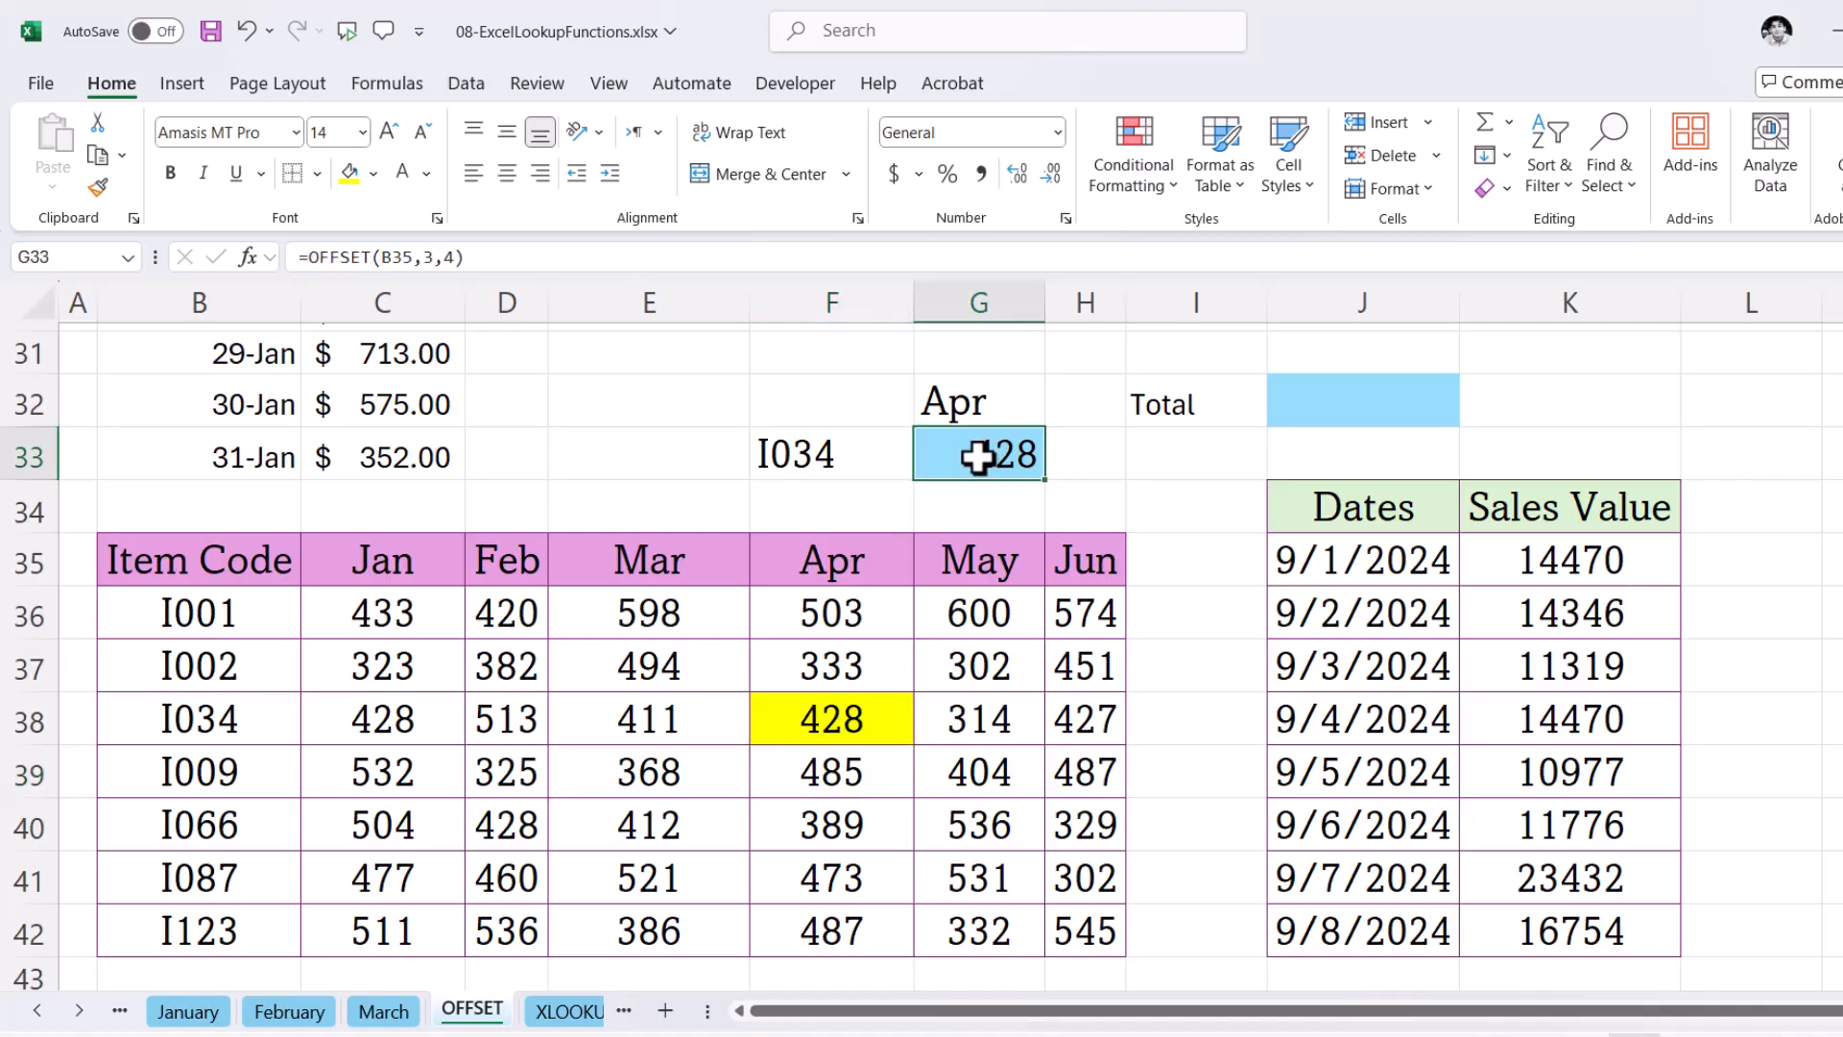
double_click(979, 457)
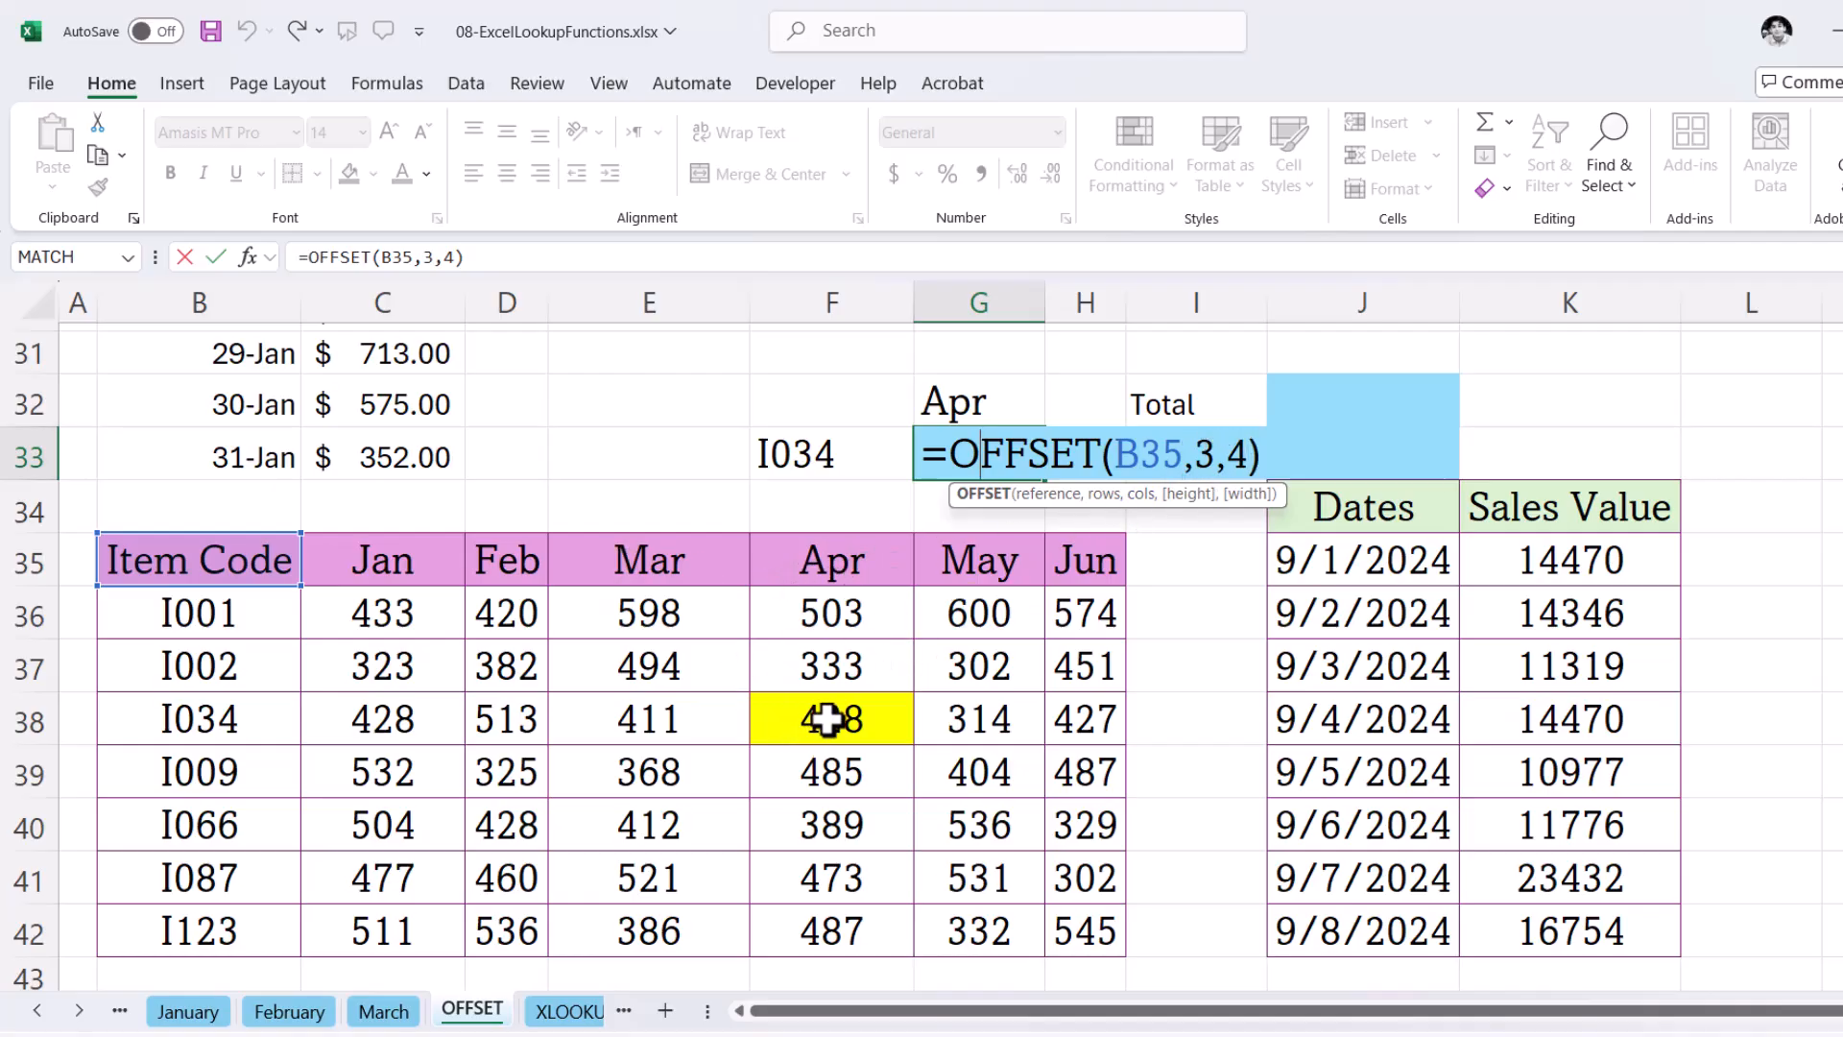
key("Return")
type(".")
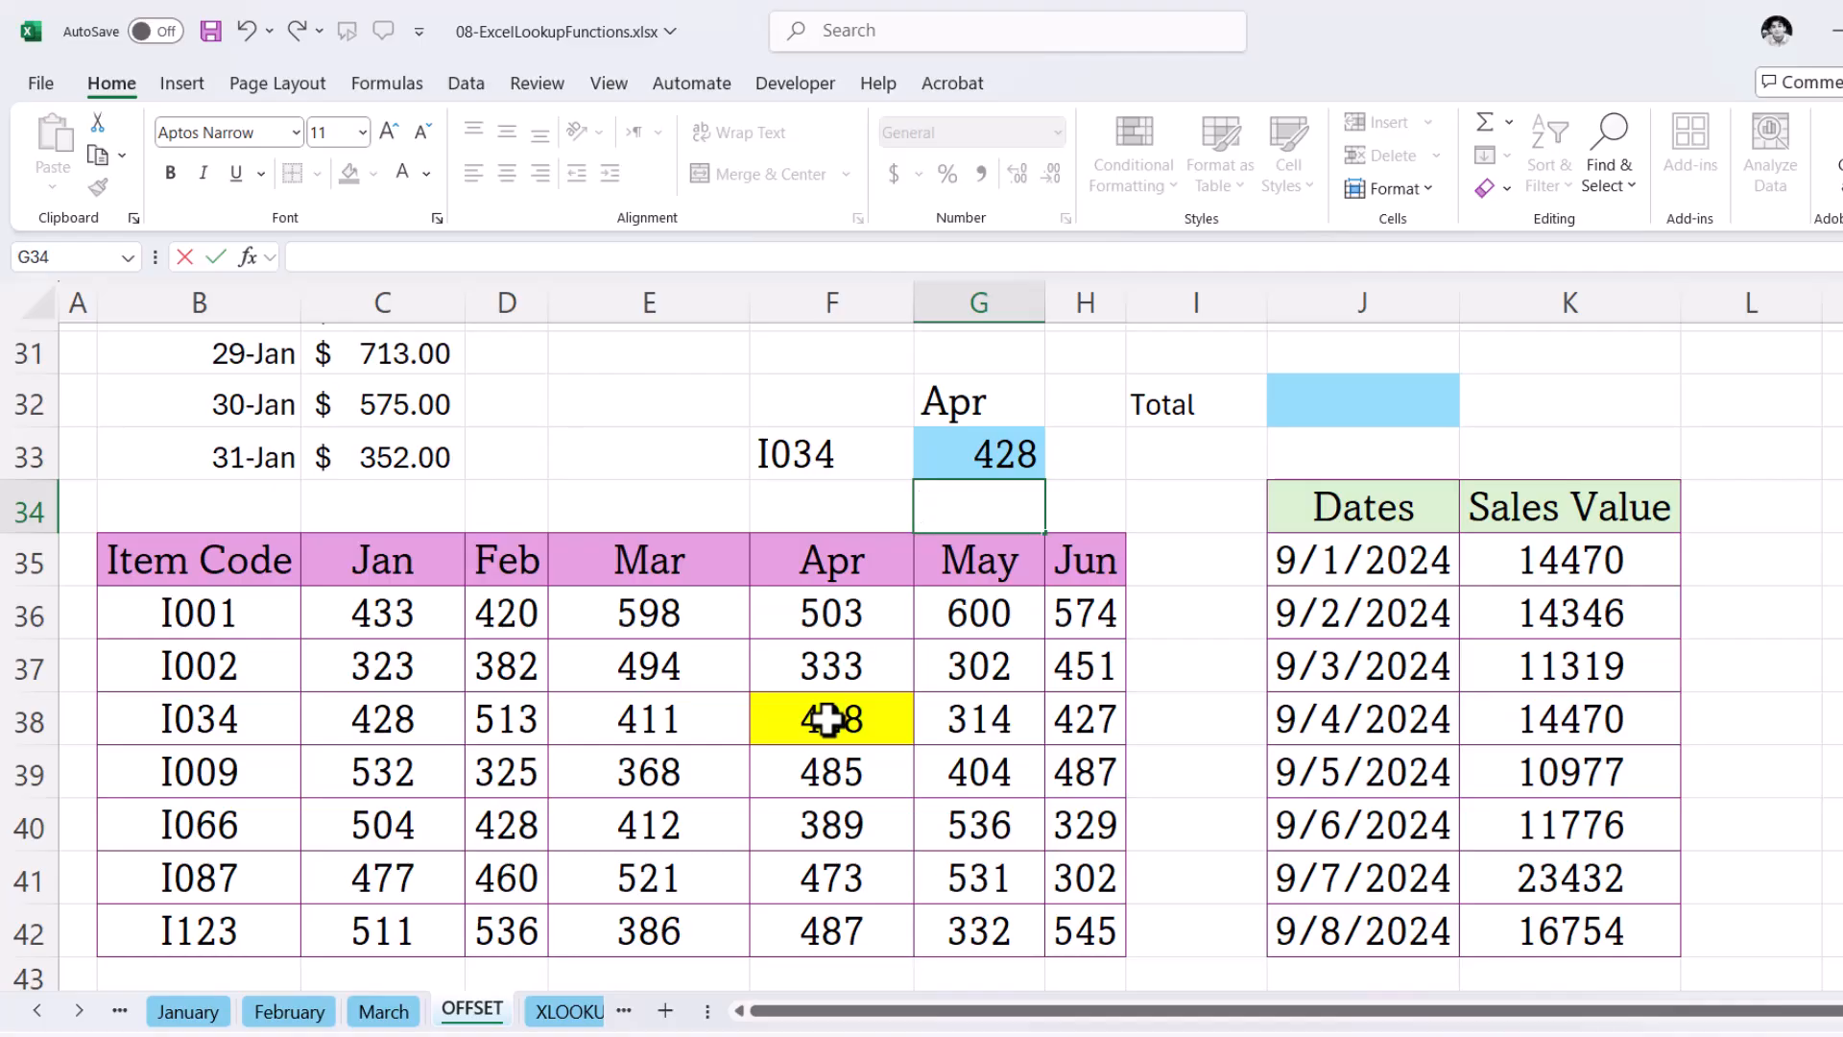
- Enter =SUM(OFFSET(K34,1,0,3)) in J32 to total the first three sales values
left_click(1375, 404)
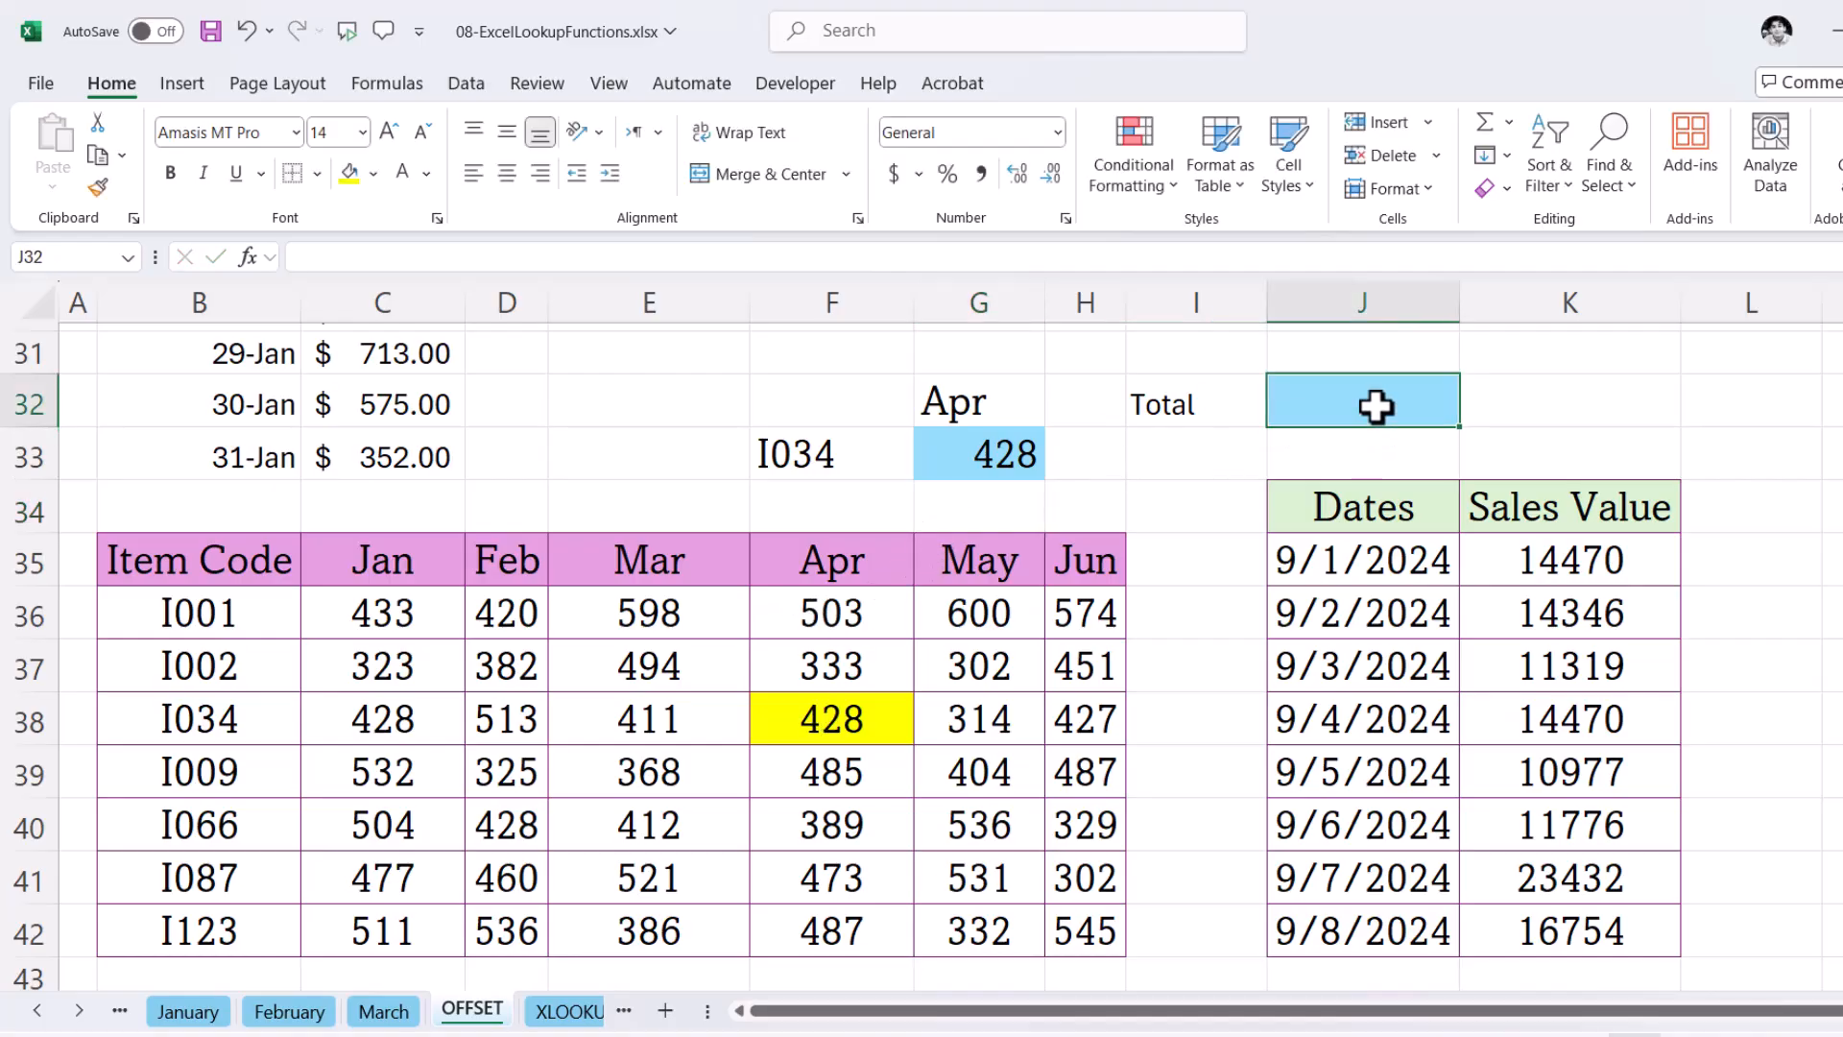
double_click(1373, 402)
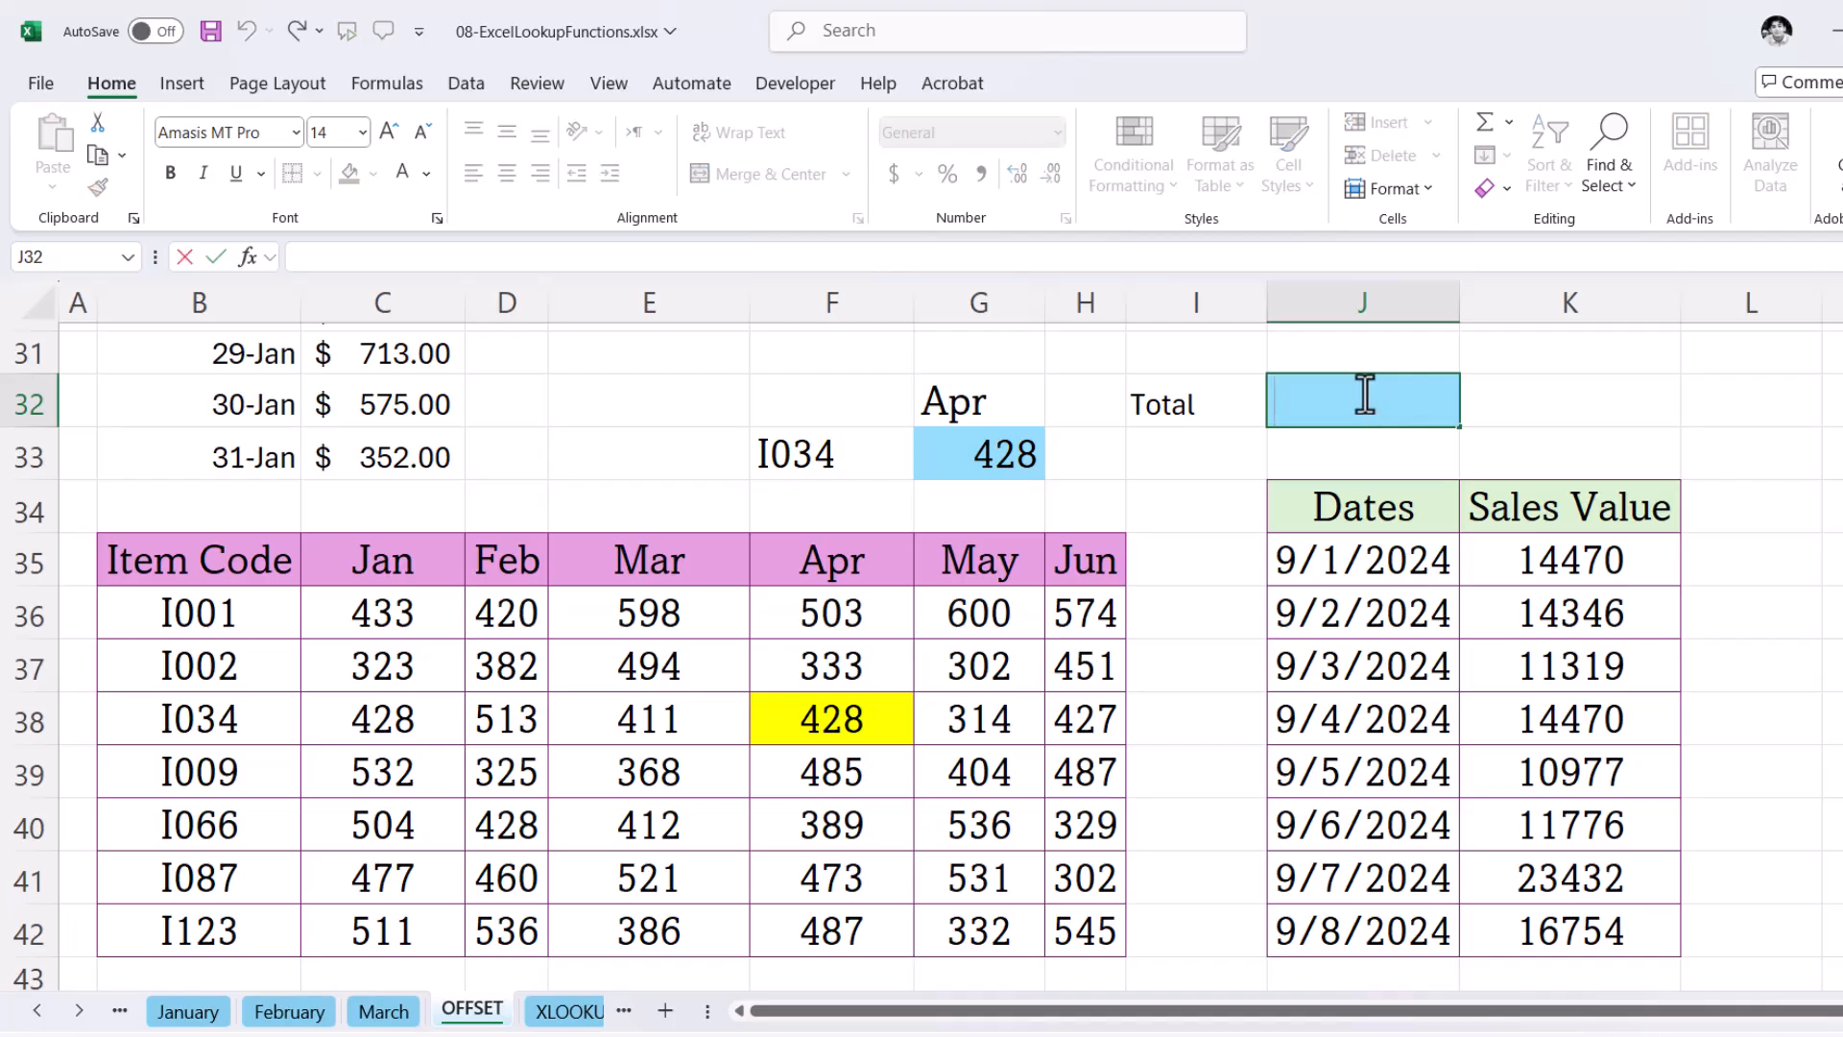
type("=SUM")
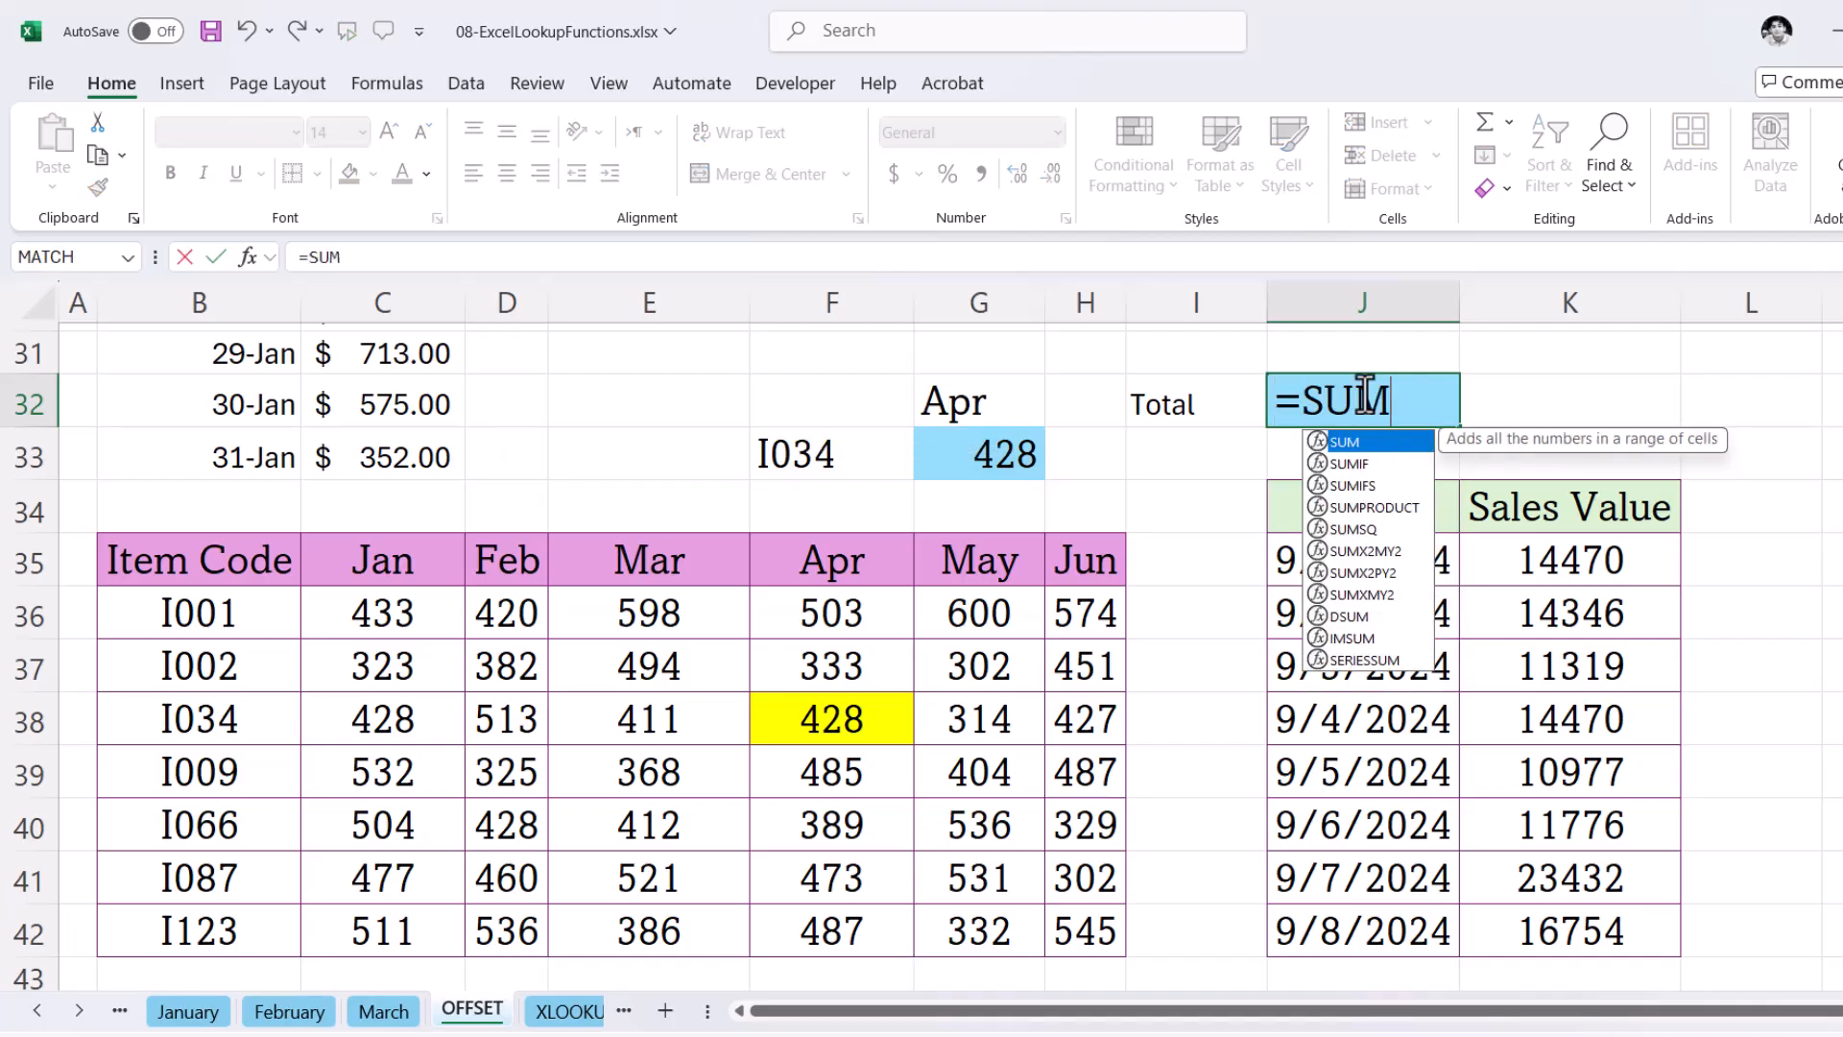
type("(Off")
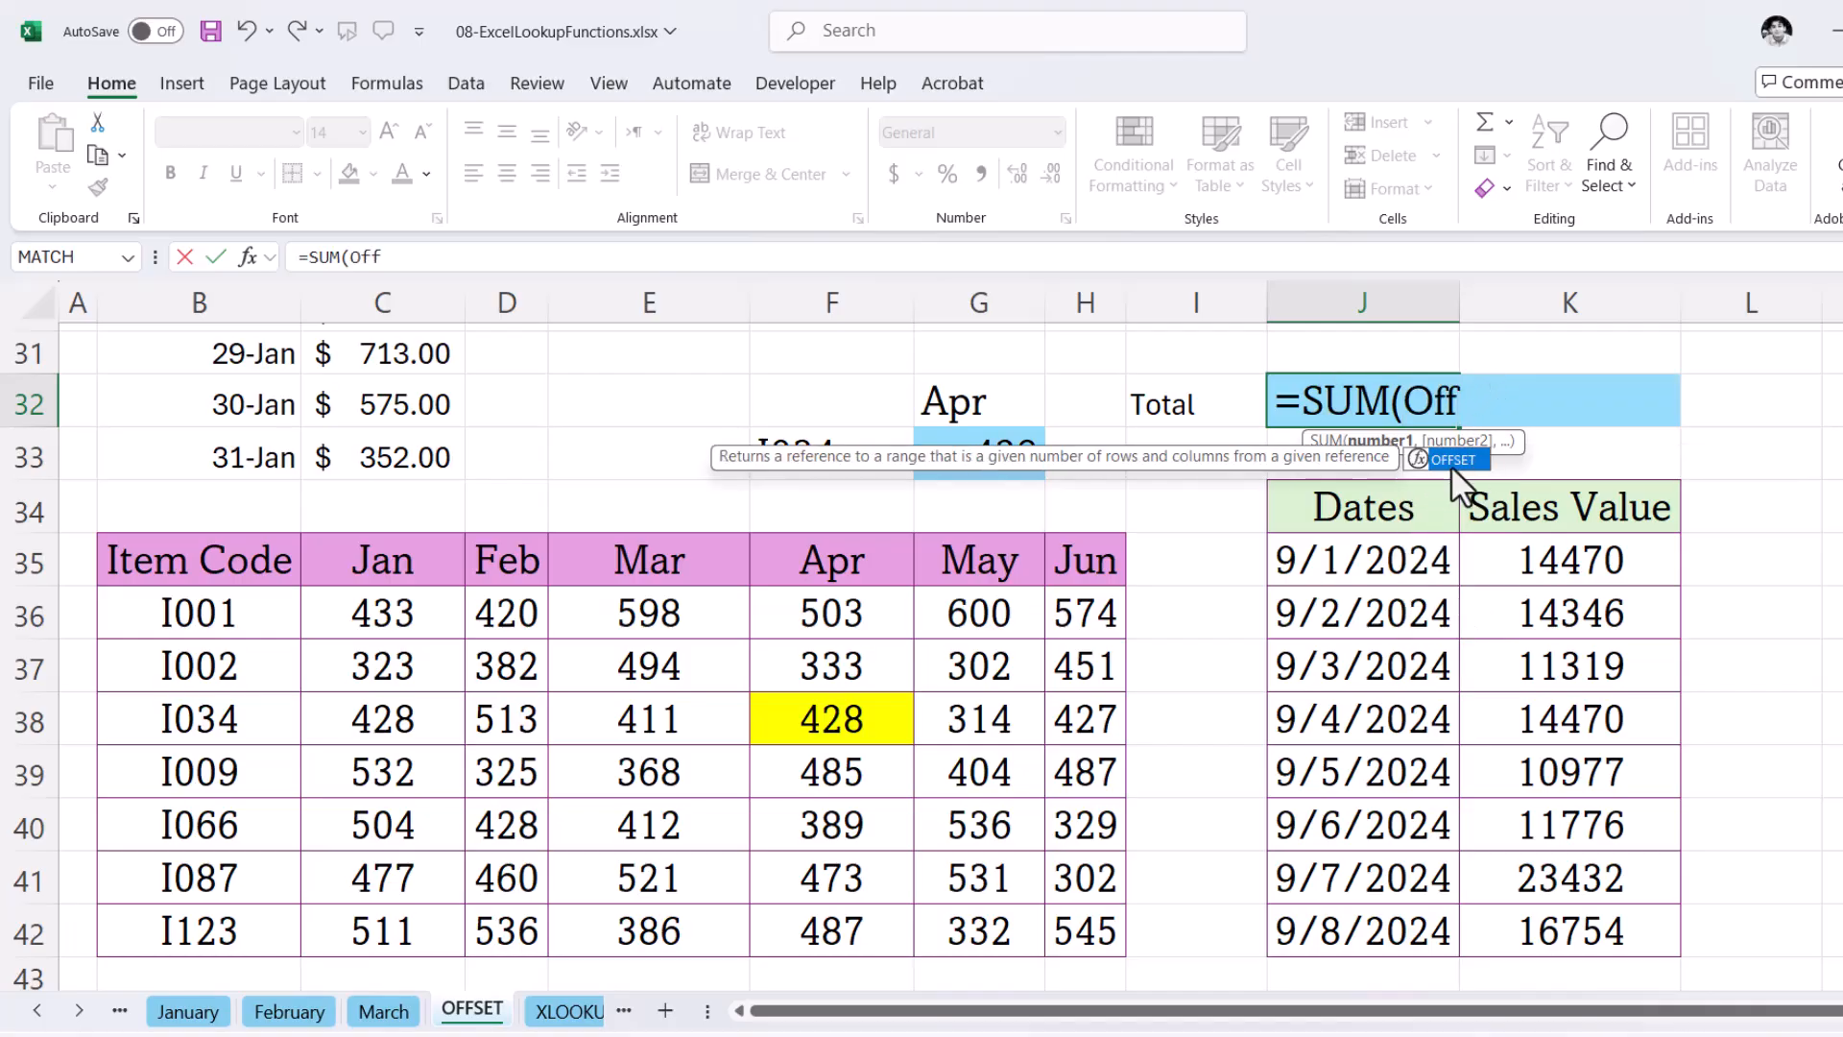
double_click(1438, 459)
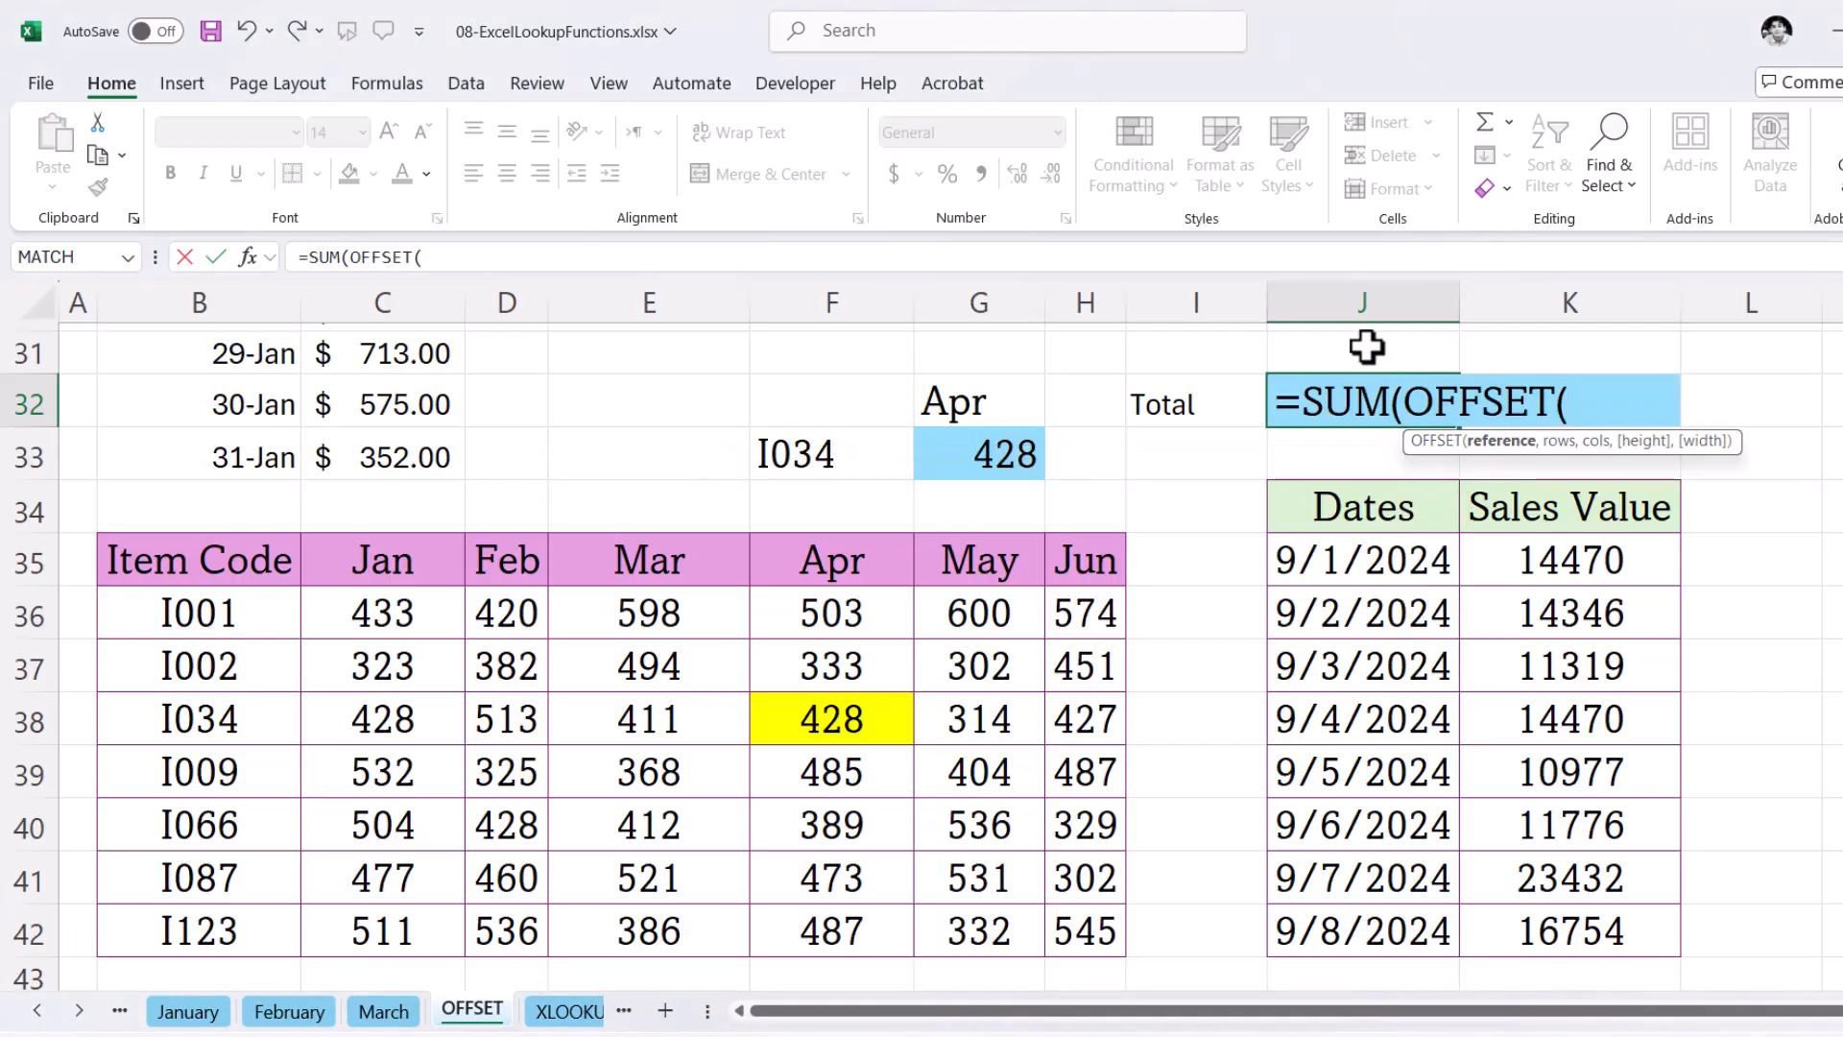
left_click(1574, 515)
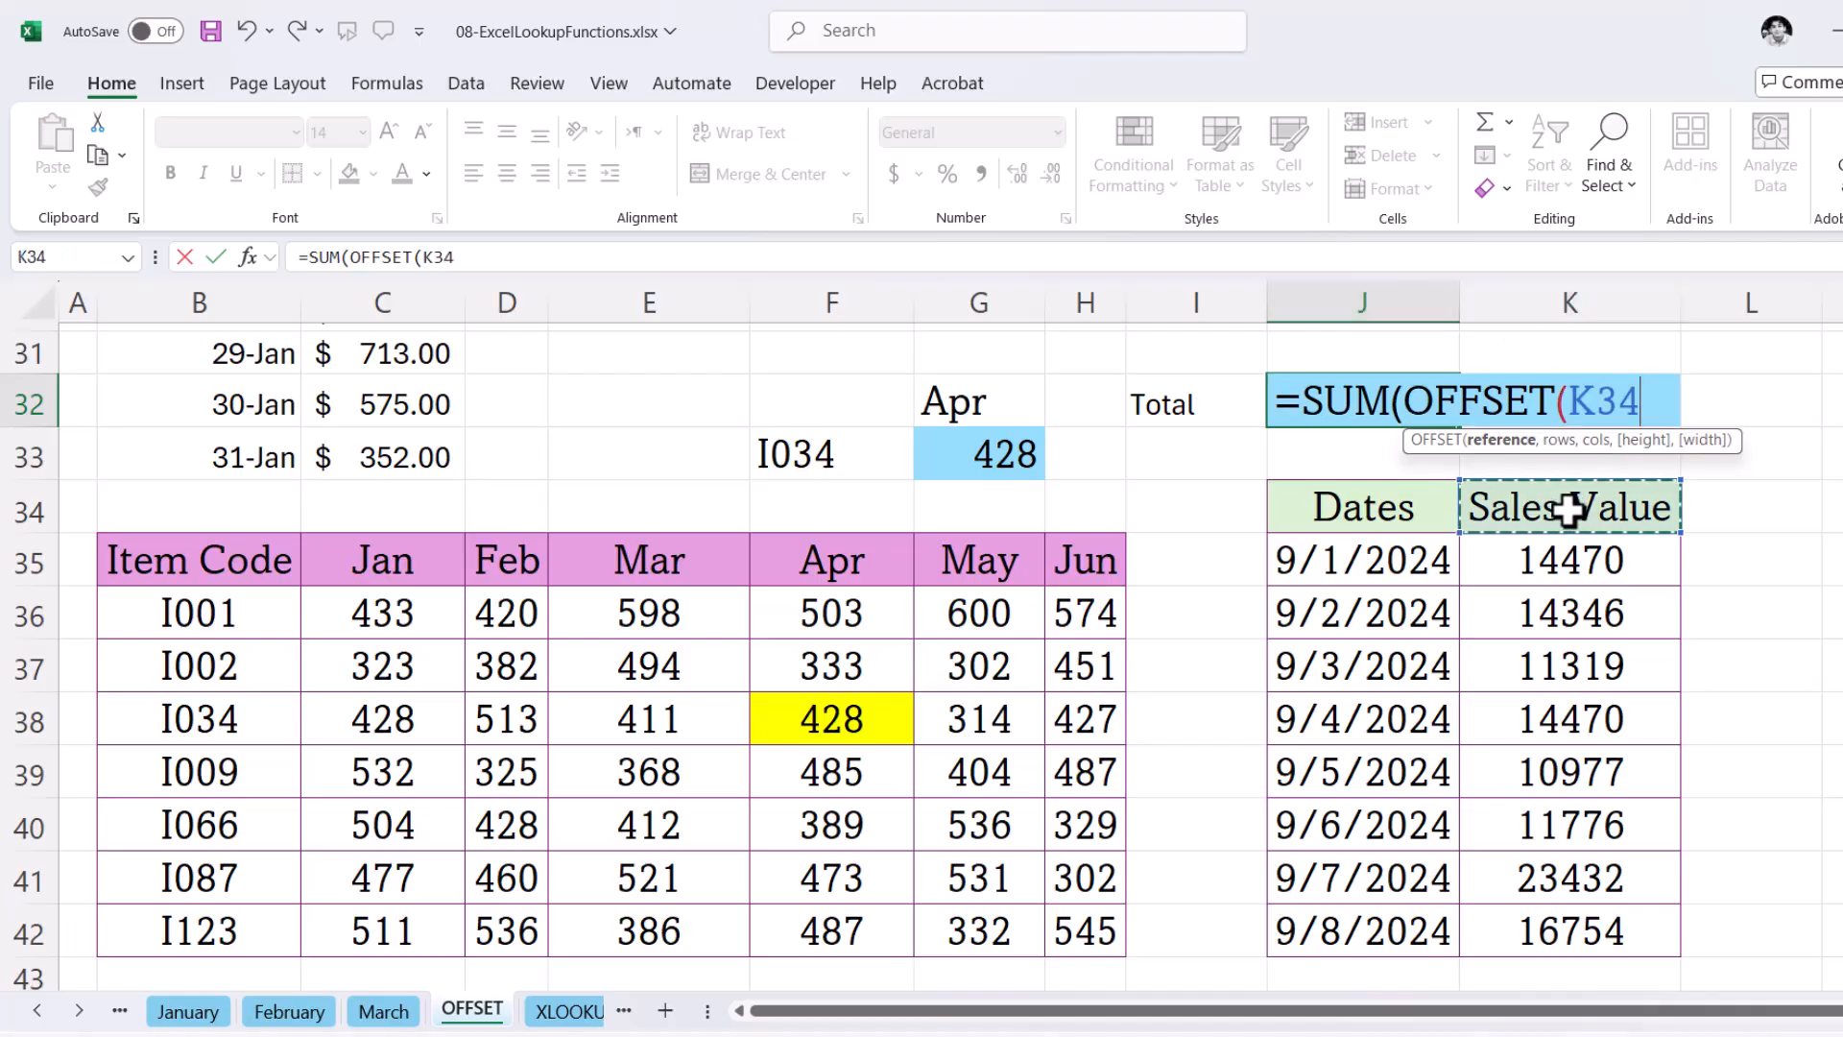
type(",")
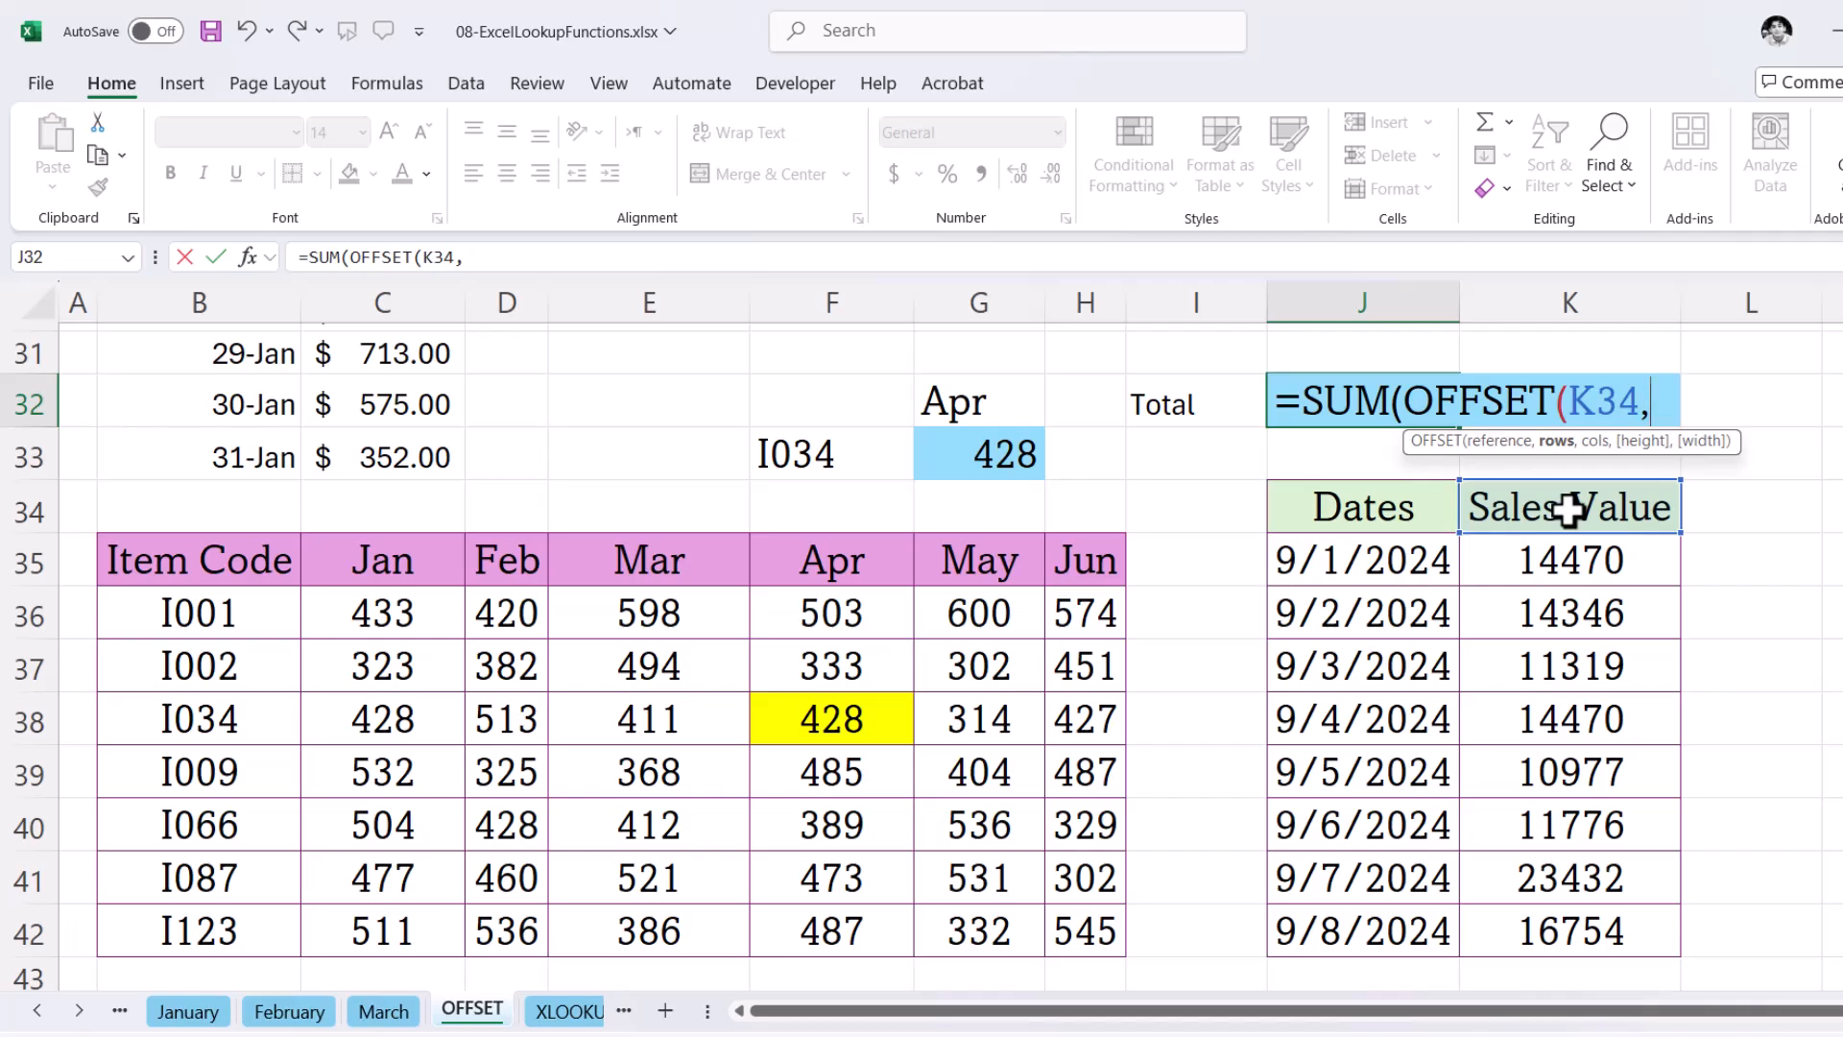
type("1,")
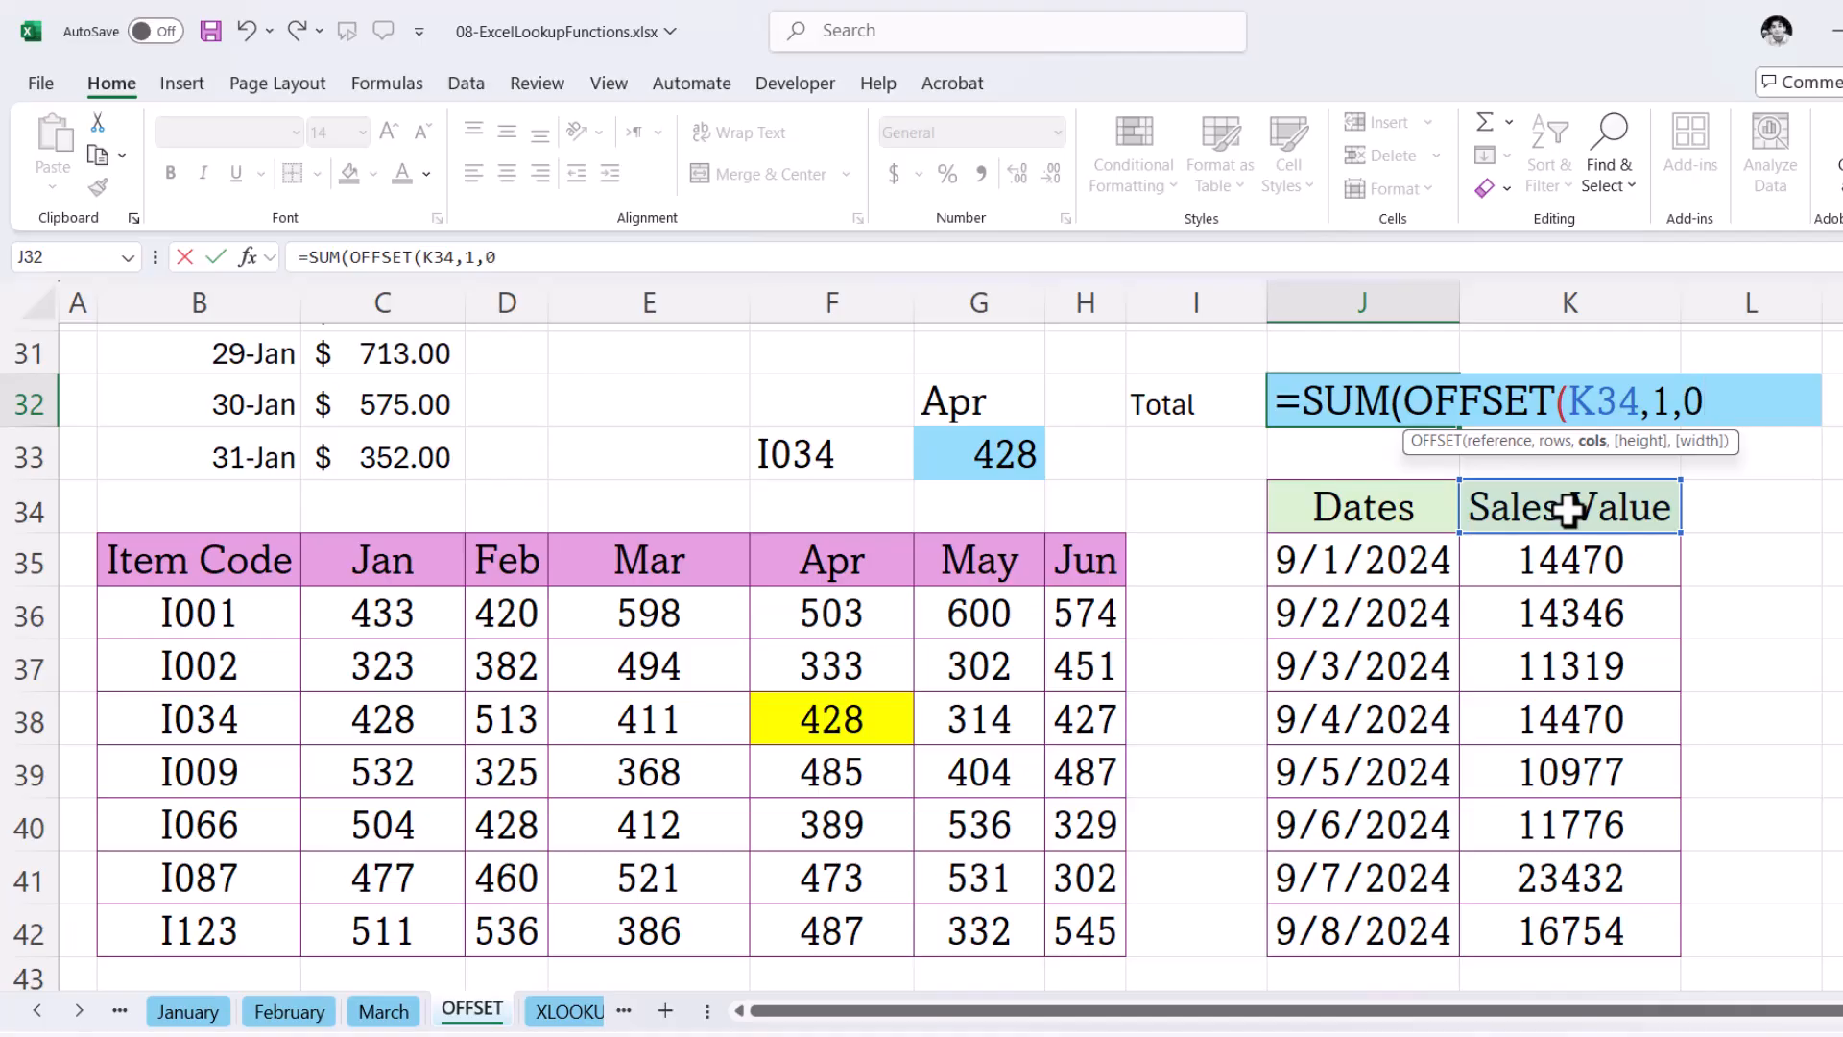
type("0,")
type("3)")
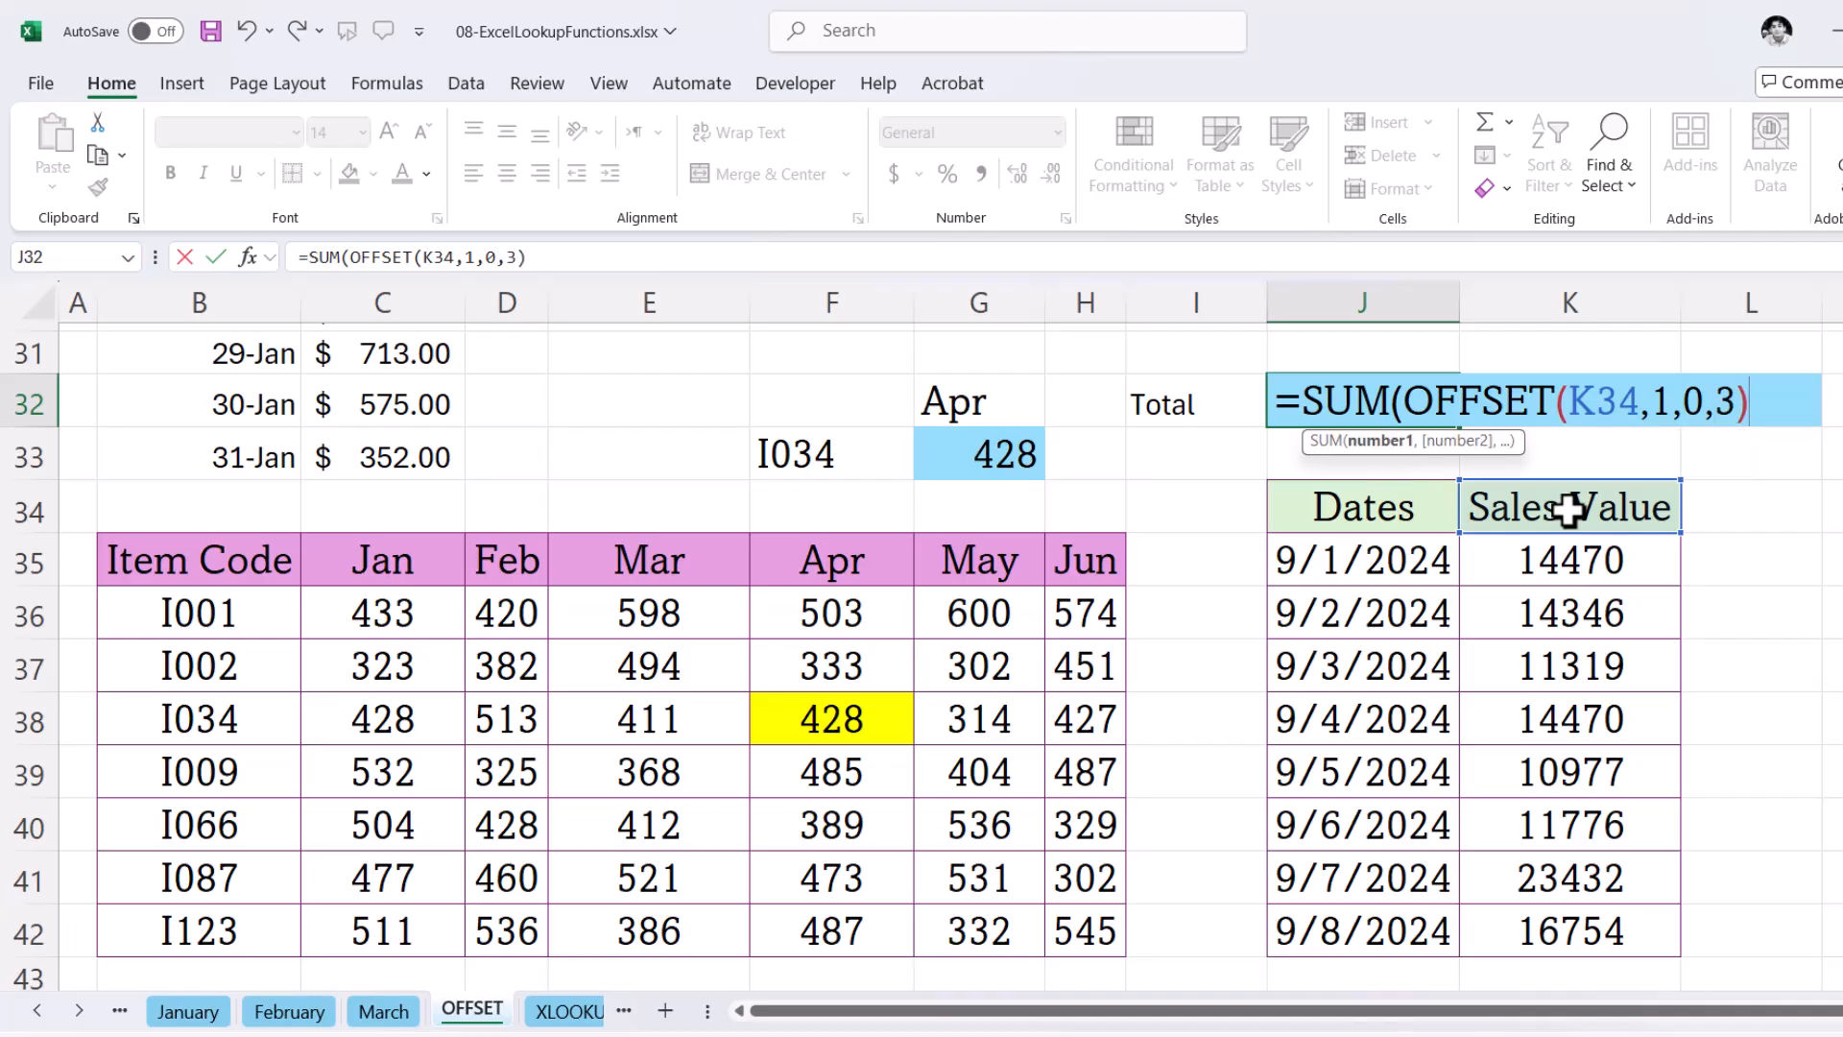
key("Return")
key("Return")
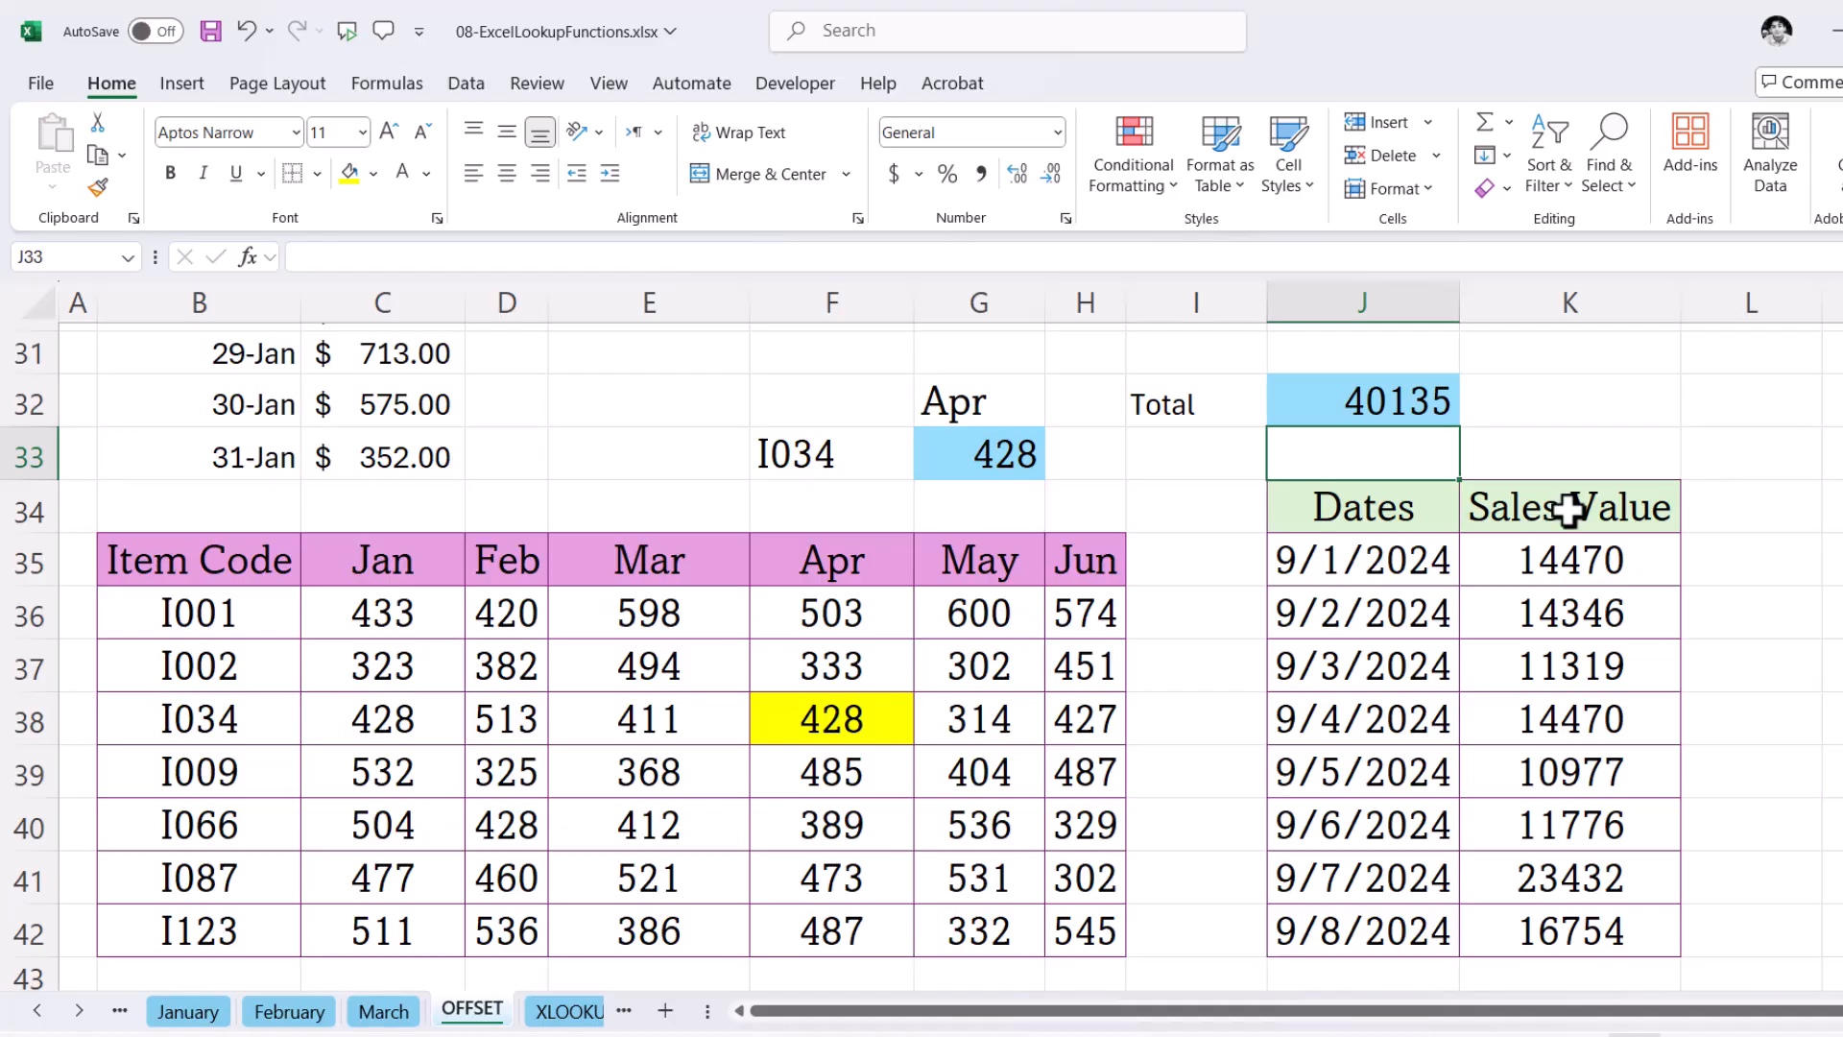
- Enter =SUM(K35:K37) in L32 as a check and compare it with the OFFSET total in J32
left_click(1425, 403)
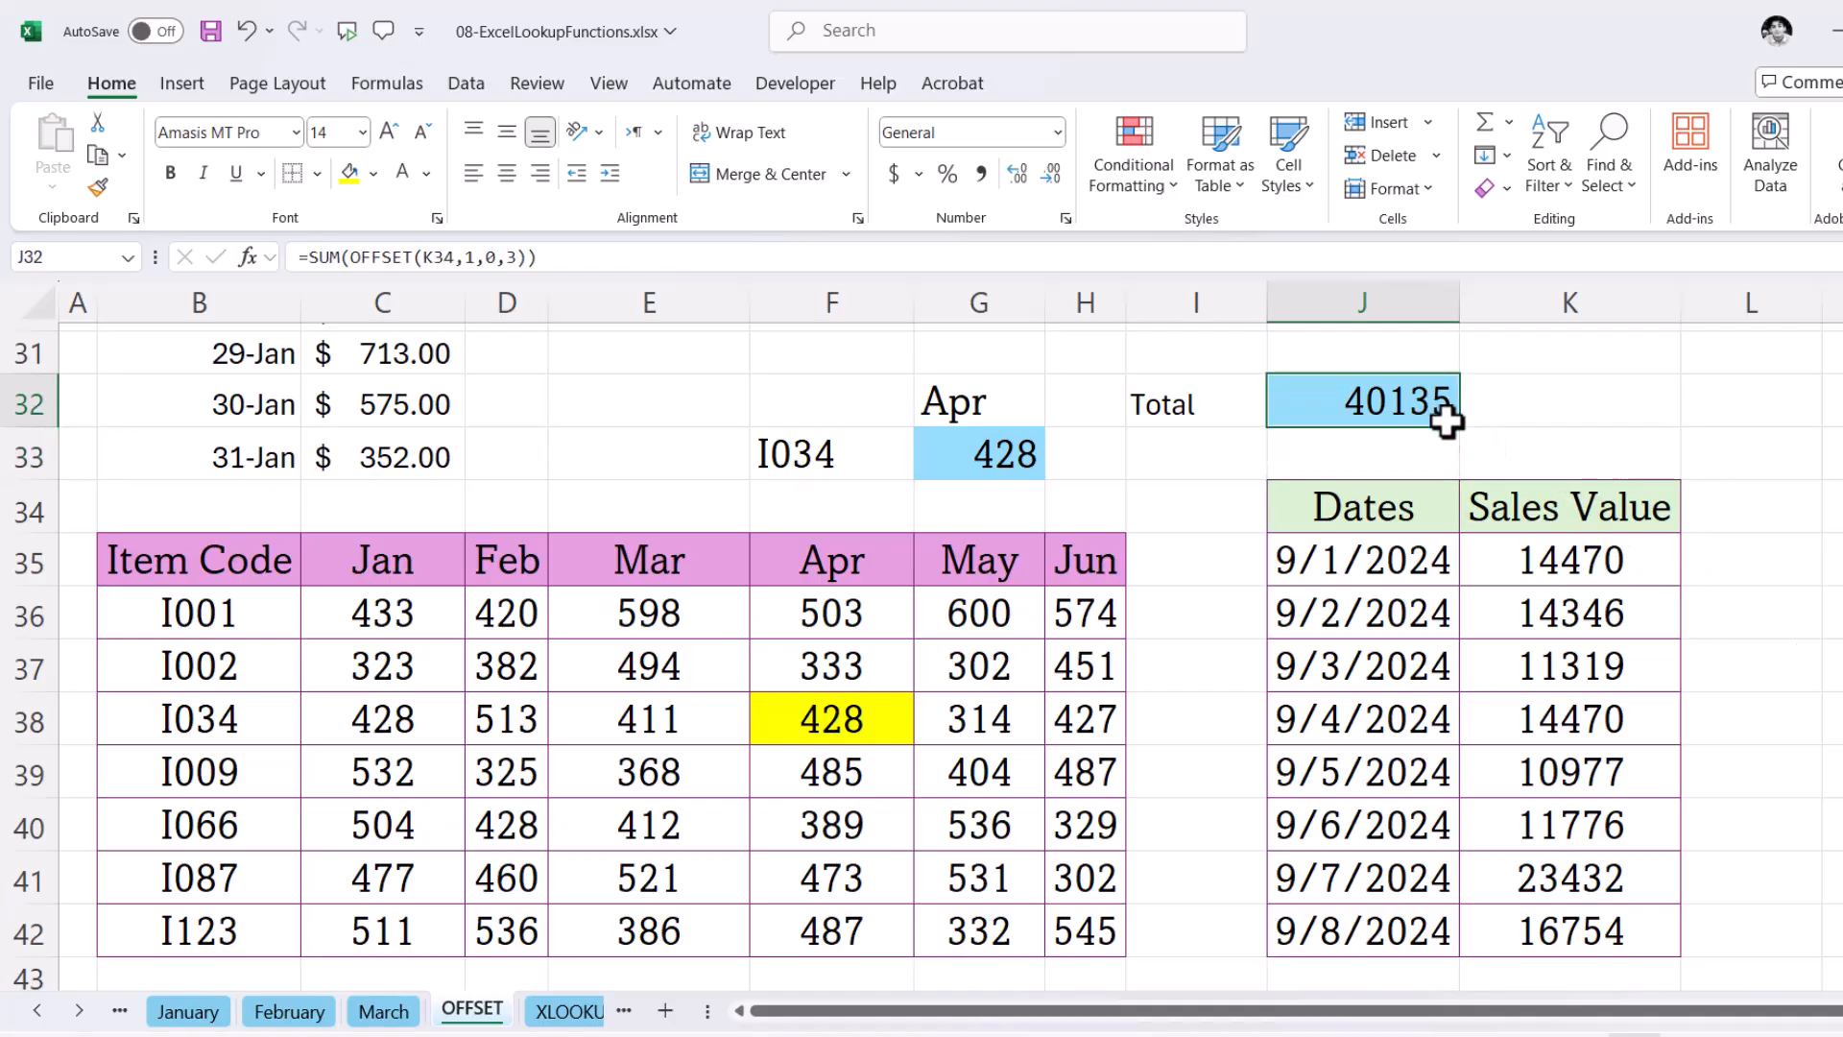
left_click_drag(1579, 566, 1579, 662)
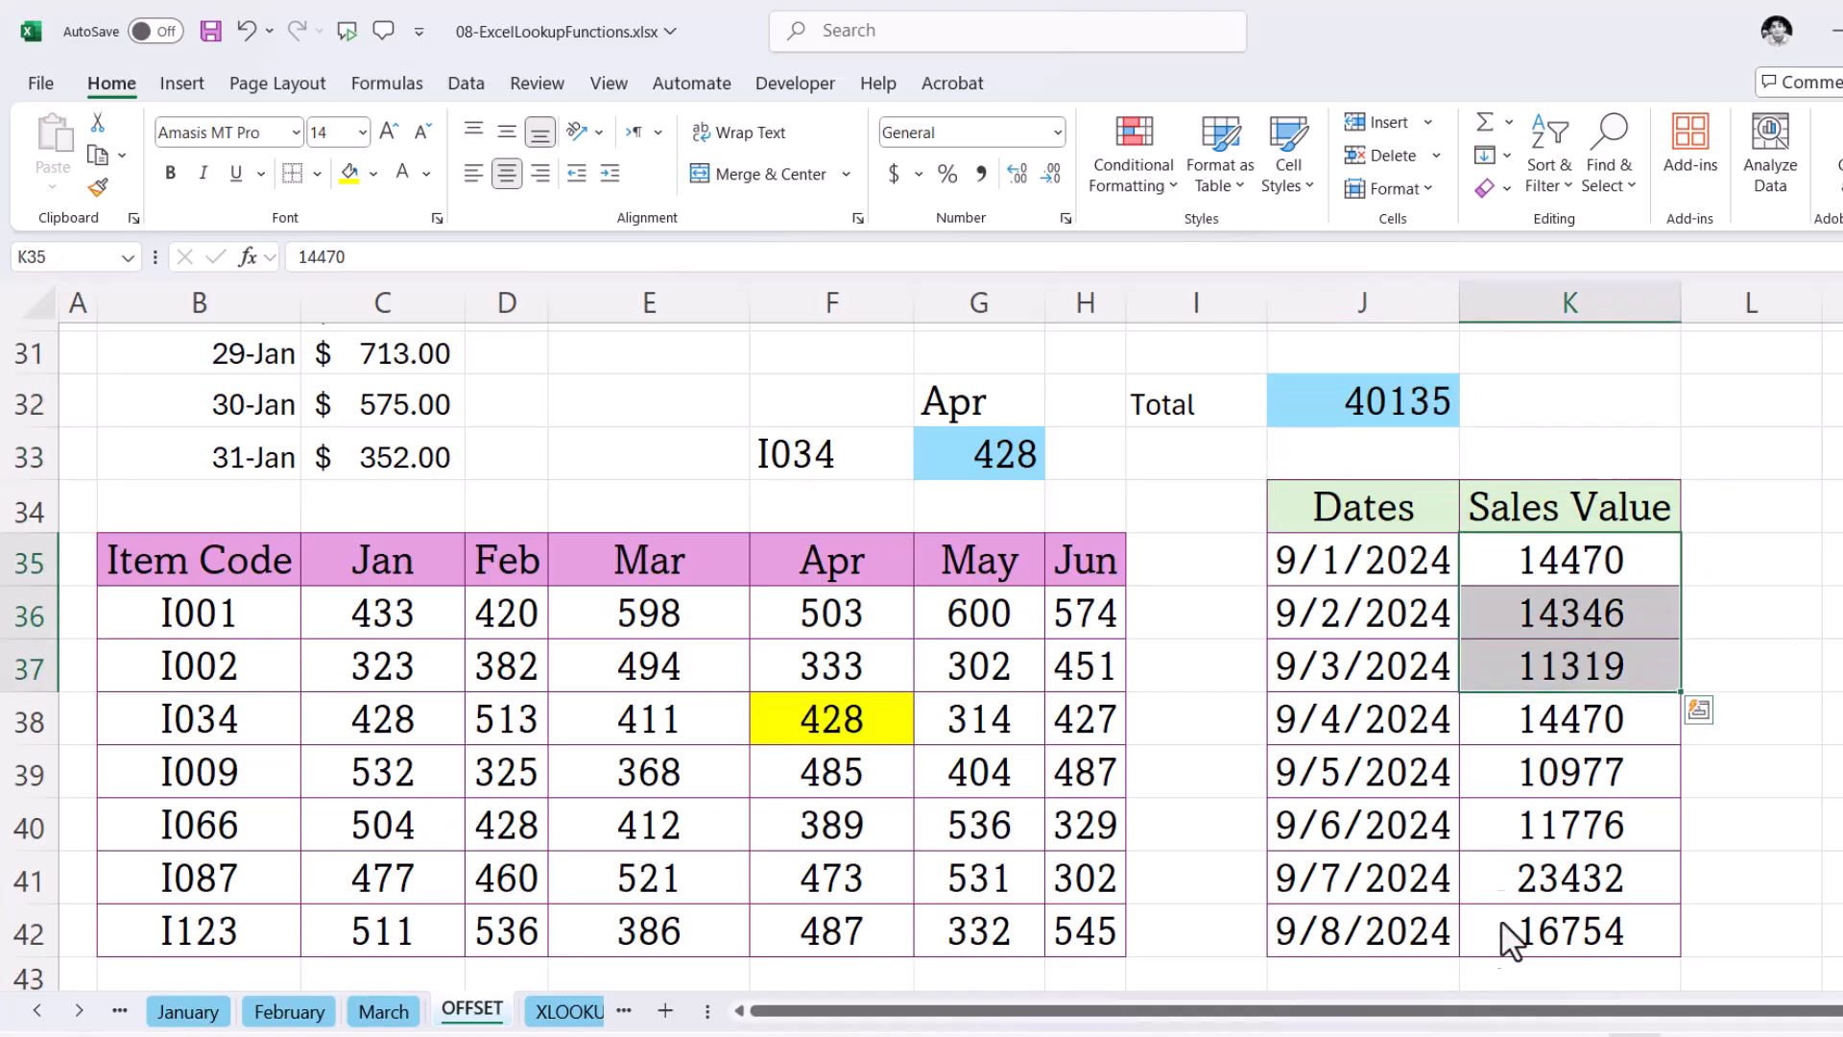
left_click(1707, 418)
type("=")
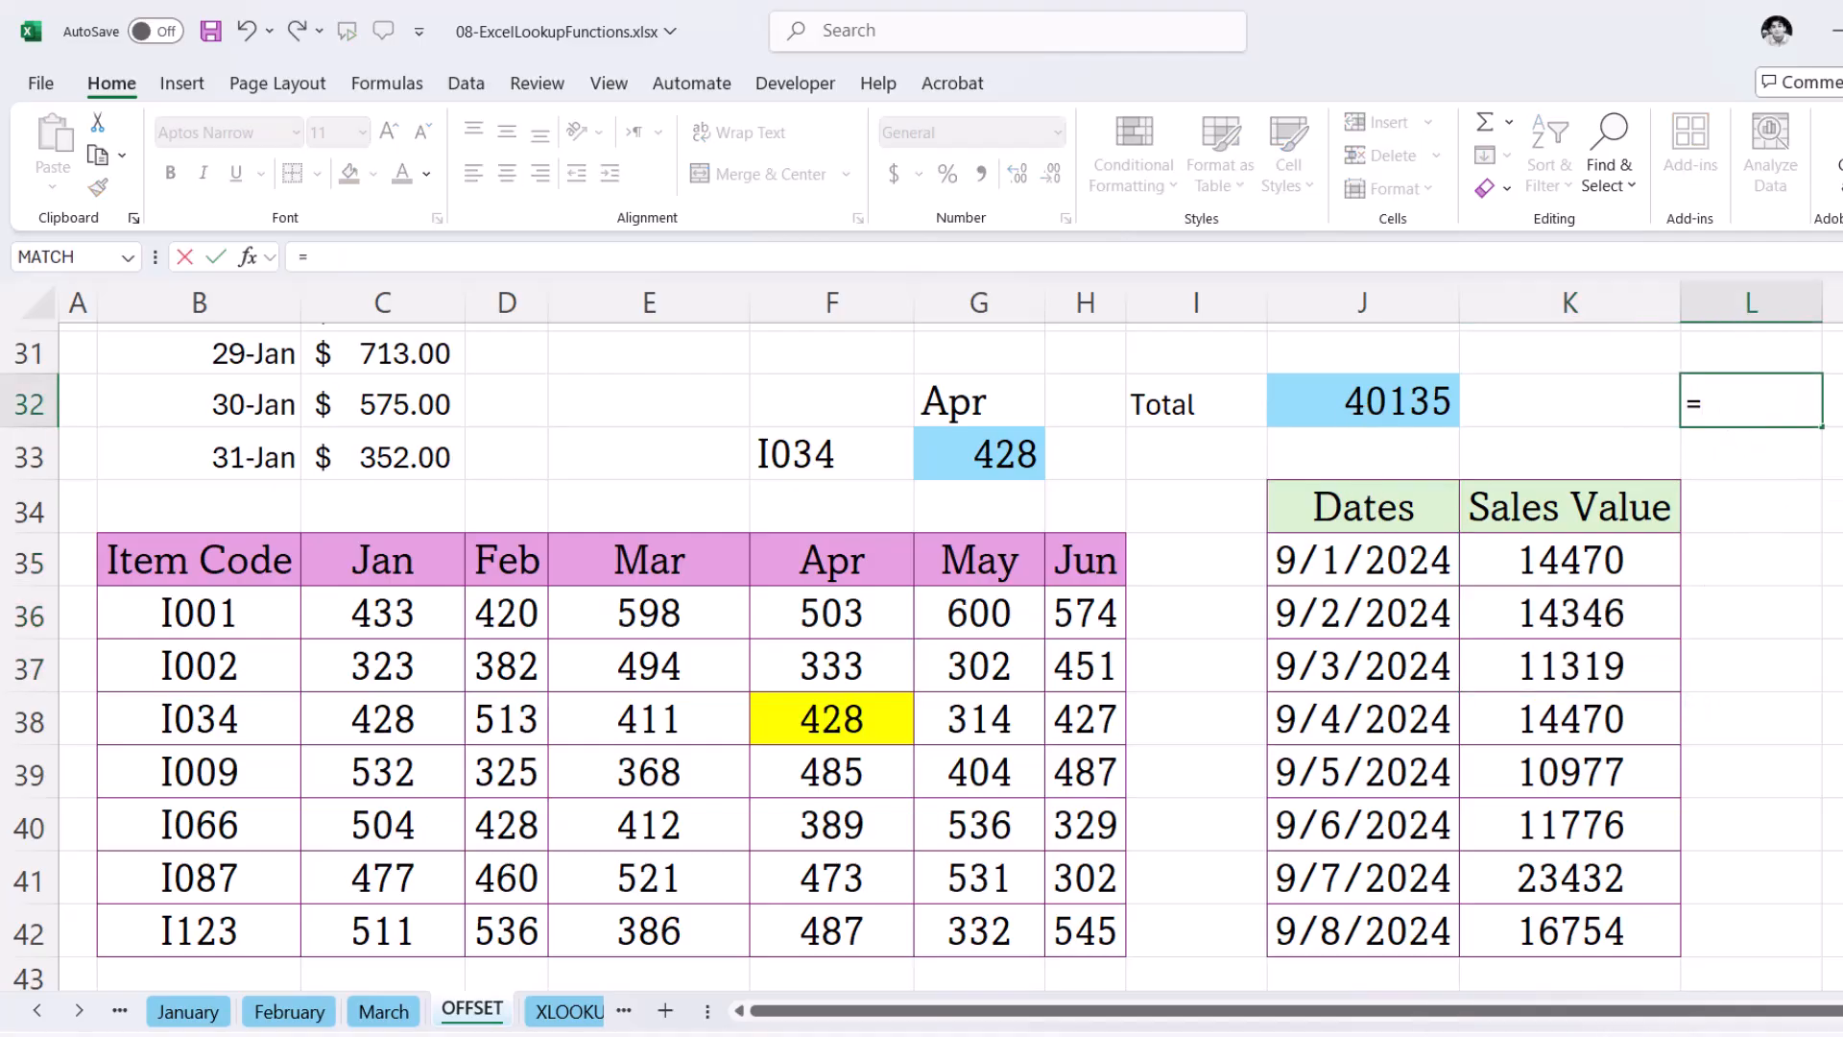
type("Sum(")
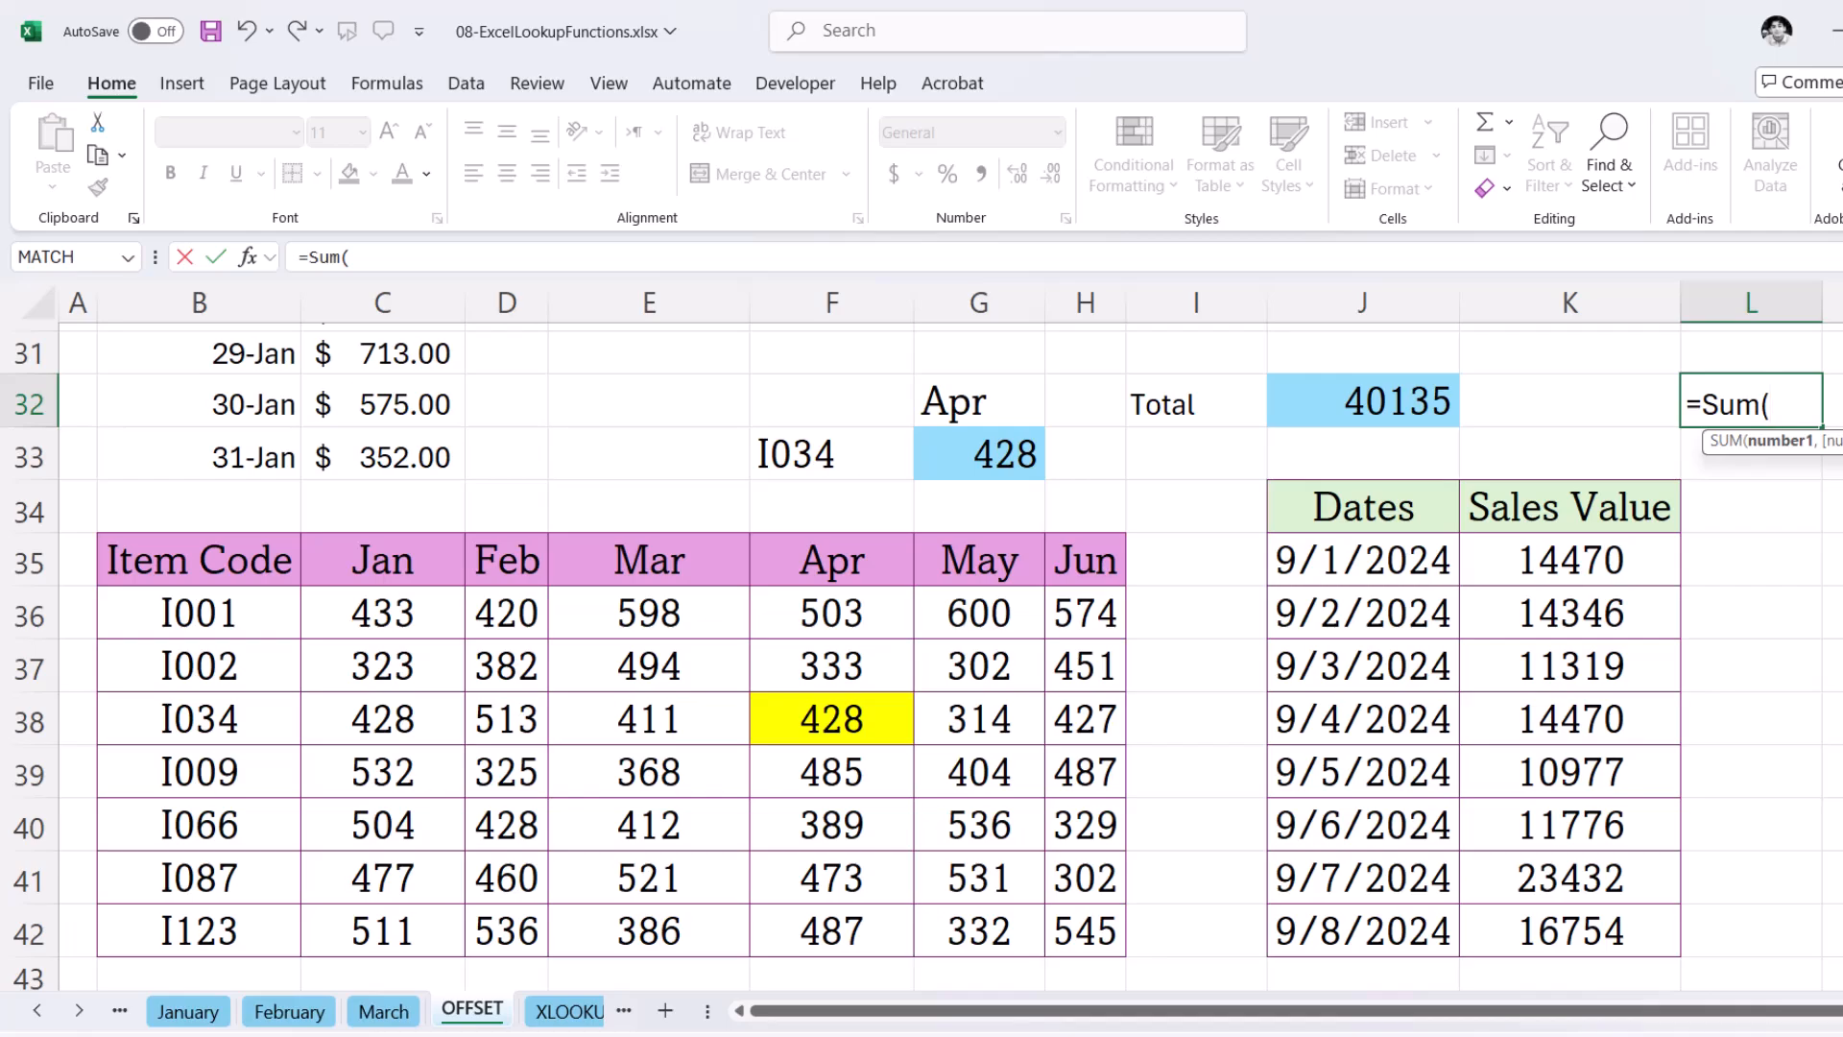
left_click_drag(1588, 557, 1582, 658)
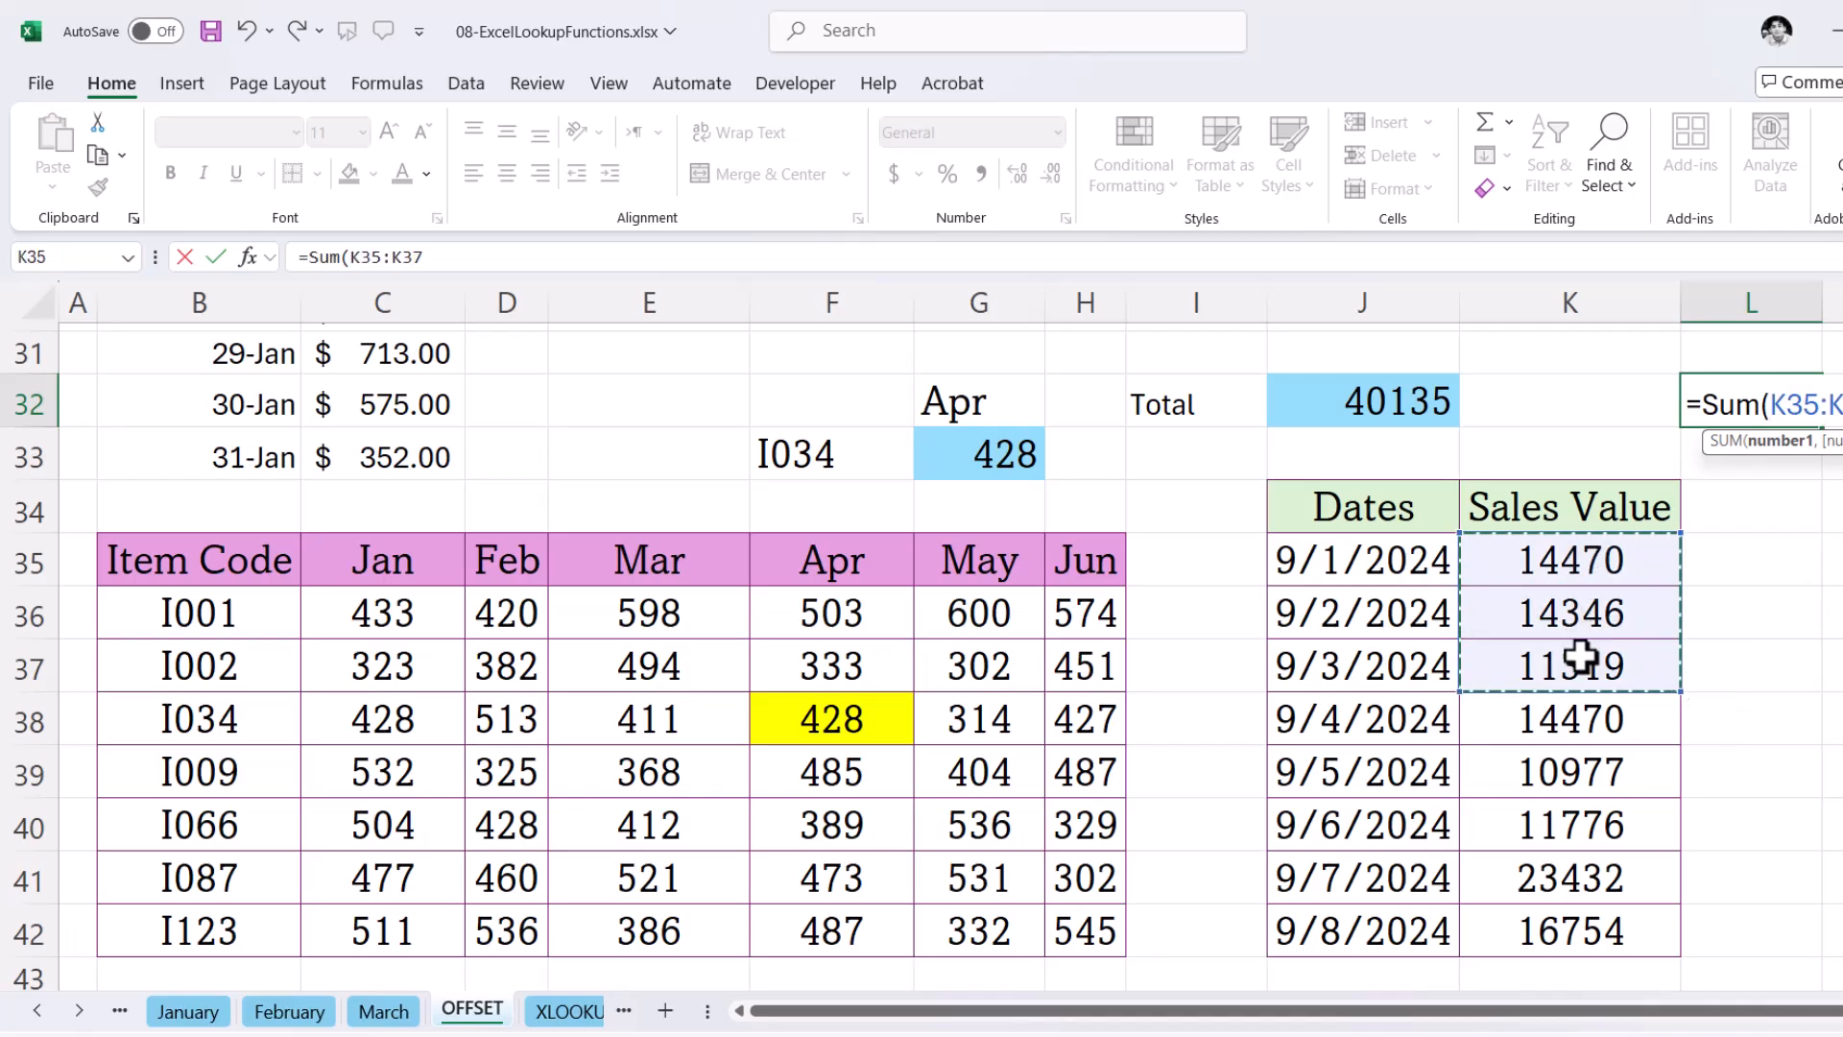
key("Return")
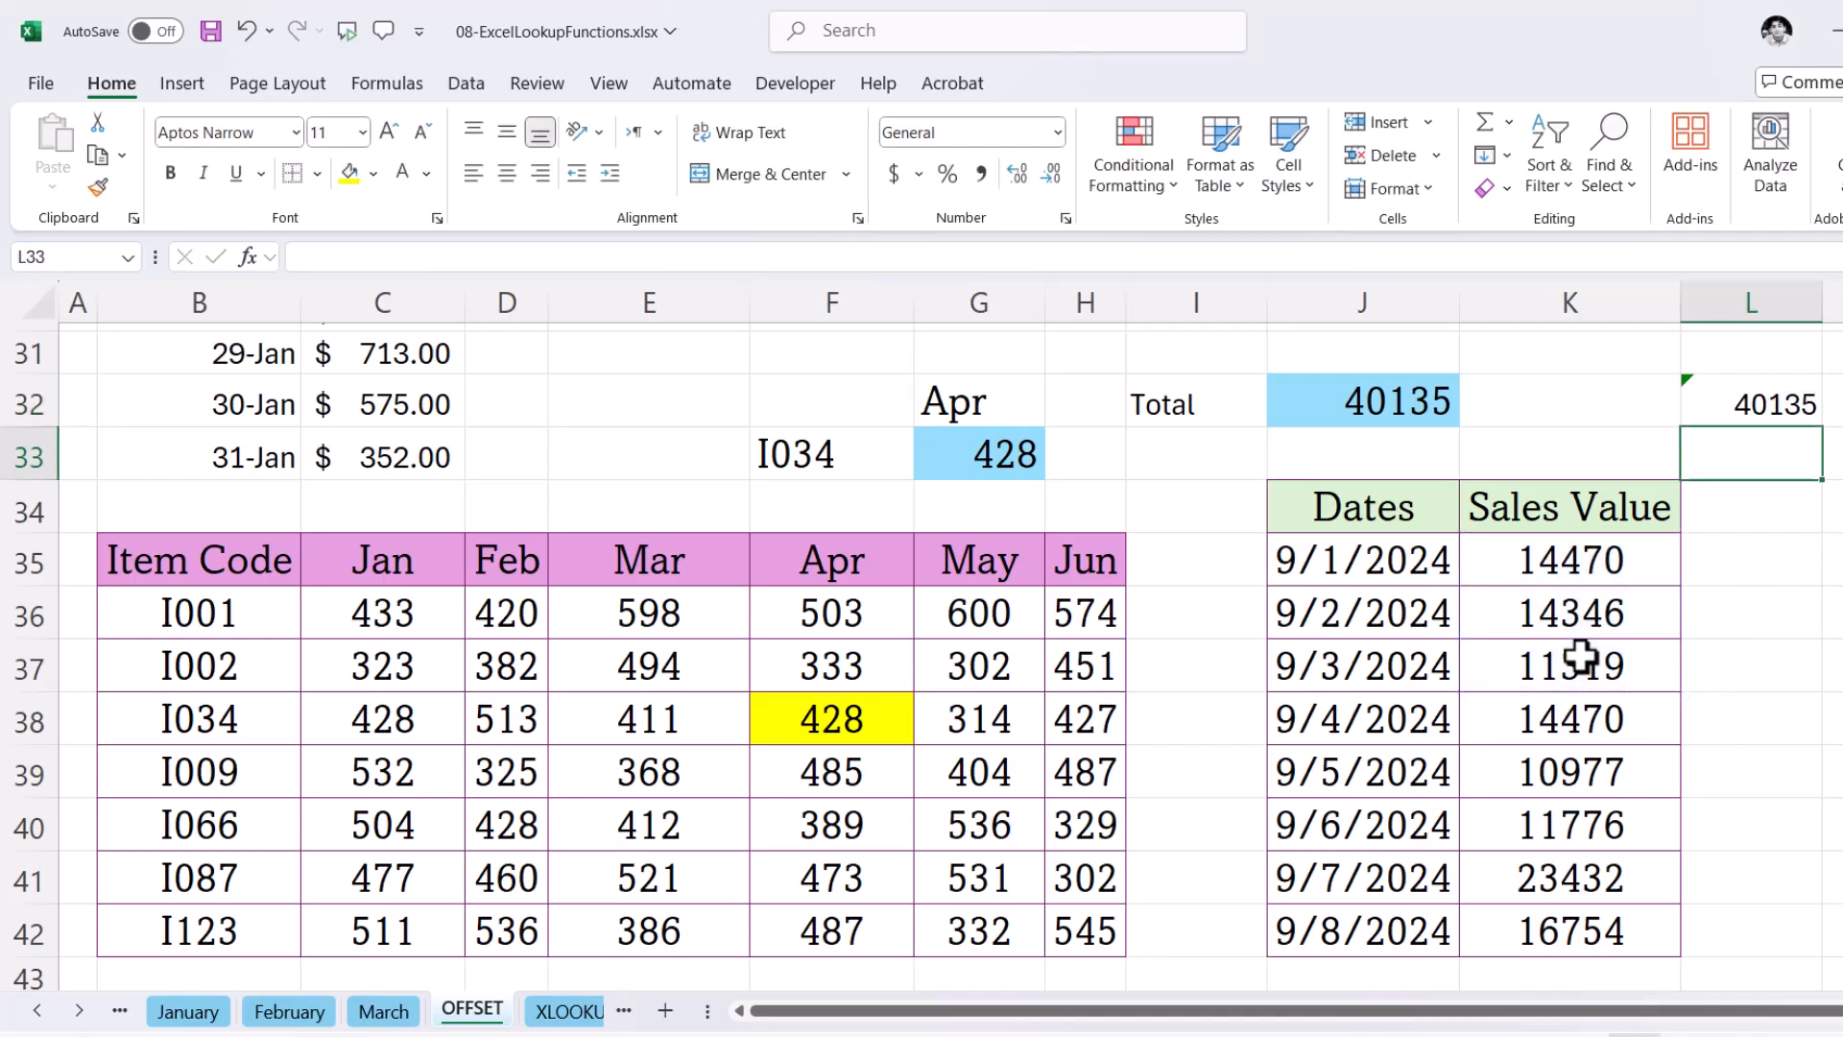
left_click(1797, 405)
left_click(1433, 407)
left_click(1796, 414)
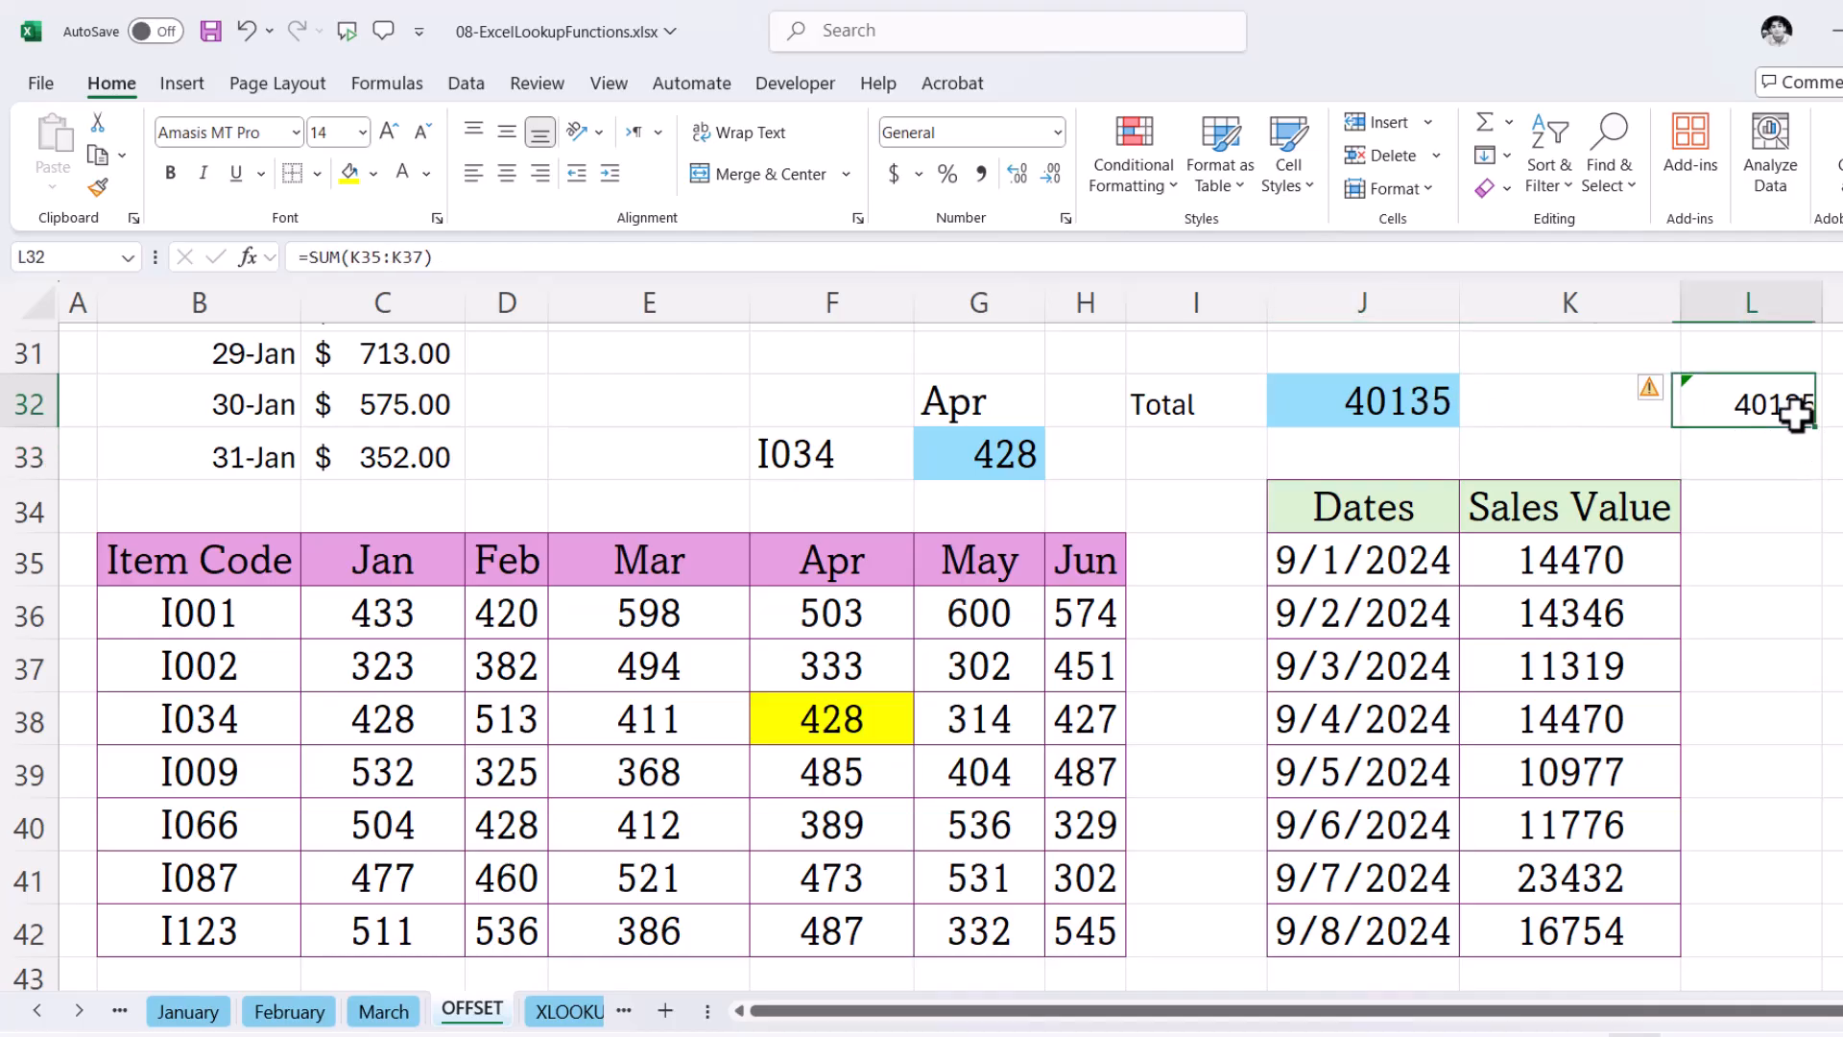
left_click(1407, 415)
- Enter =SUM(OFFSET(C2,1,0,E5)) in F5 to total the sales for the number of days given in E5
scroll(327, 628, "up", 1)
scroll(327, 627, "up", 9)
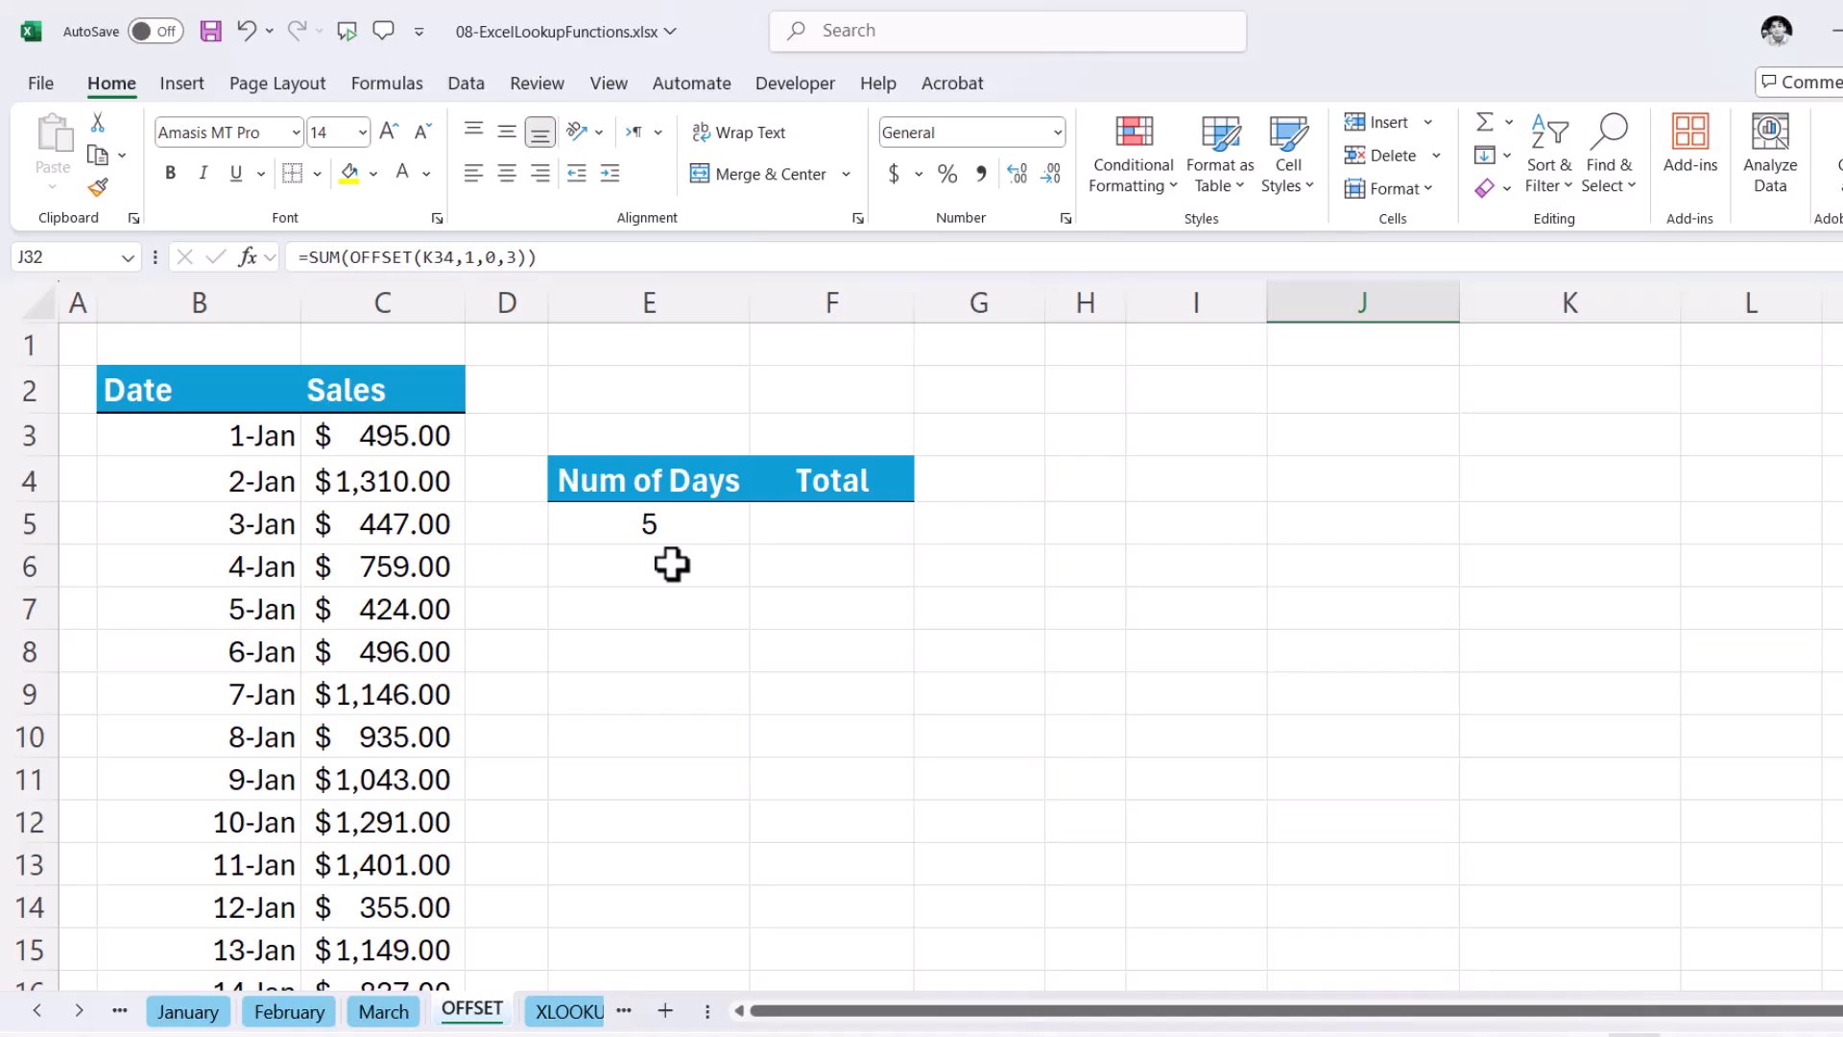
left_click(832, 527)
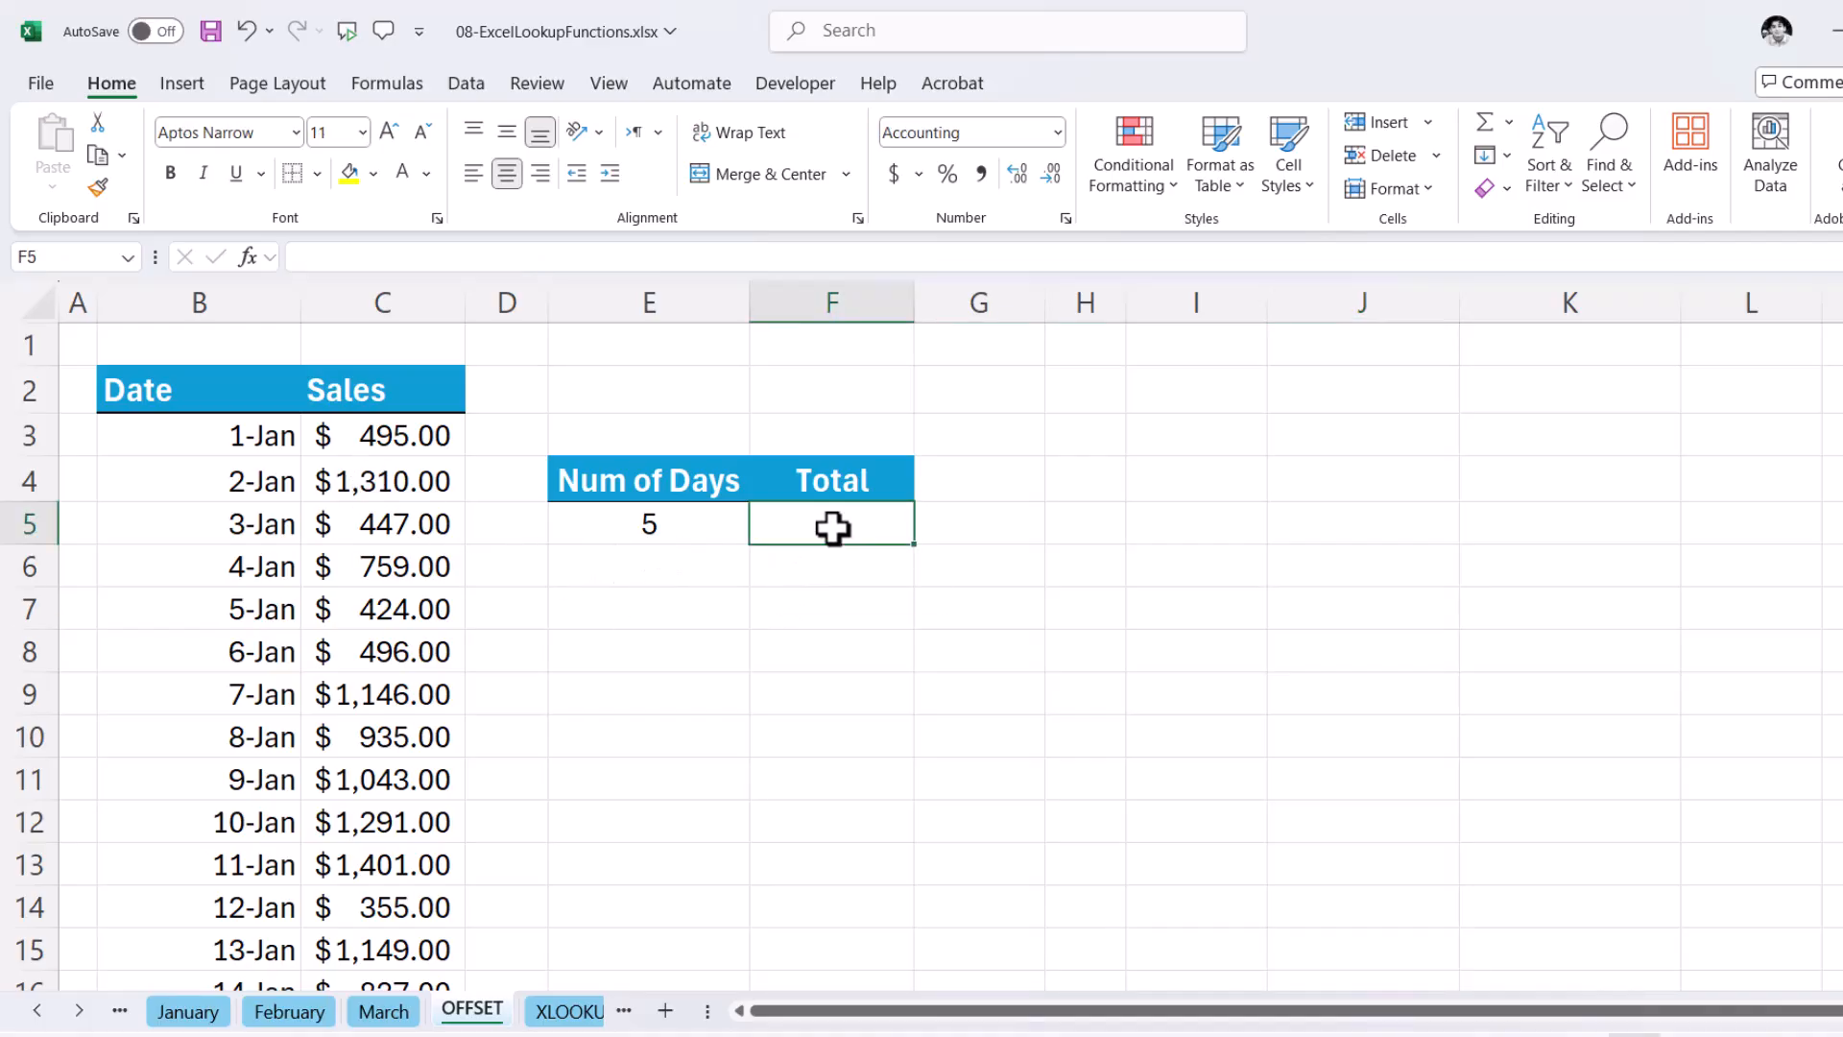
type("=")
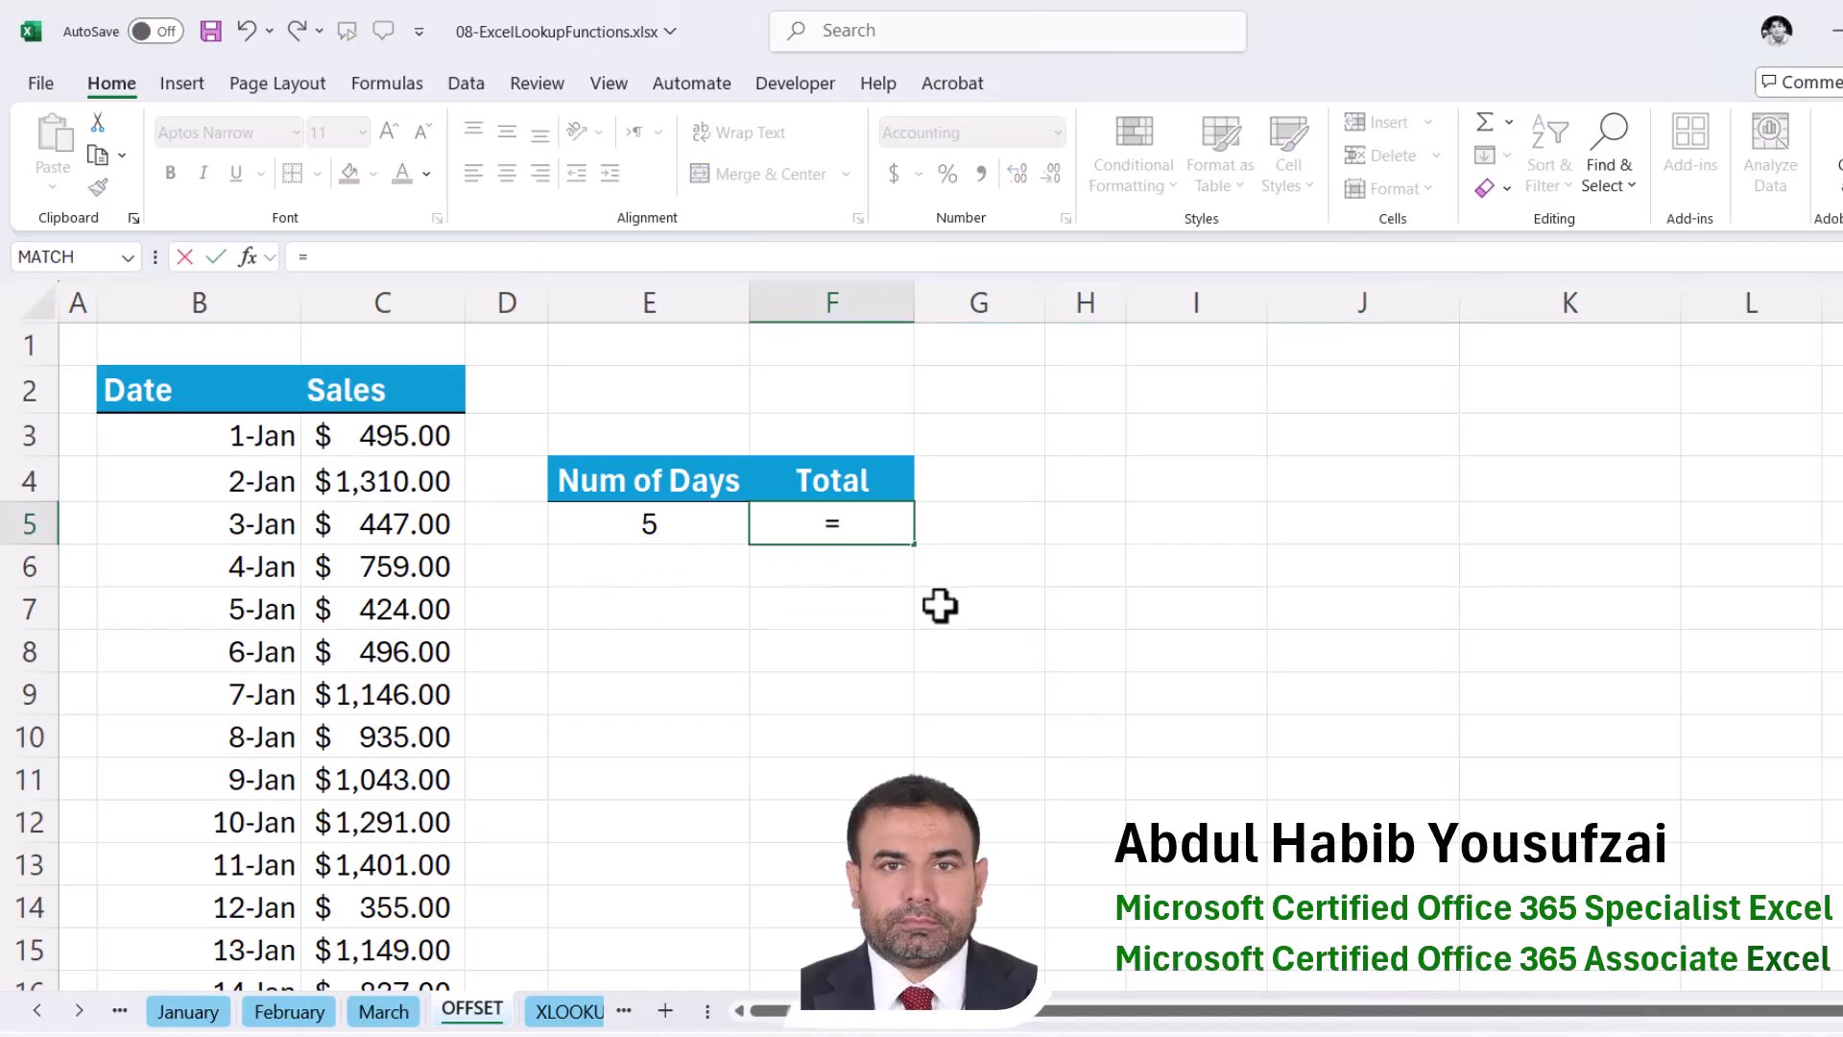
type("Off")
key("BackSpace")
key("BackSpace")
key("BackSpace")
type("SUM")
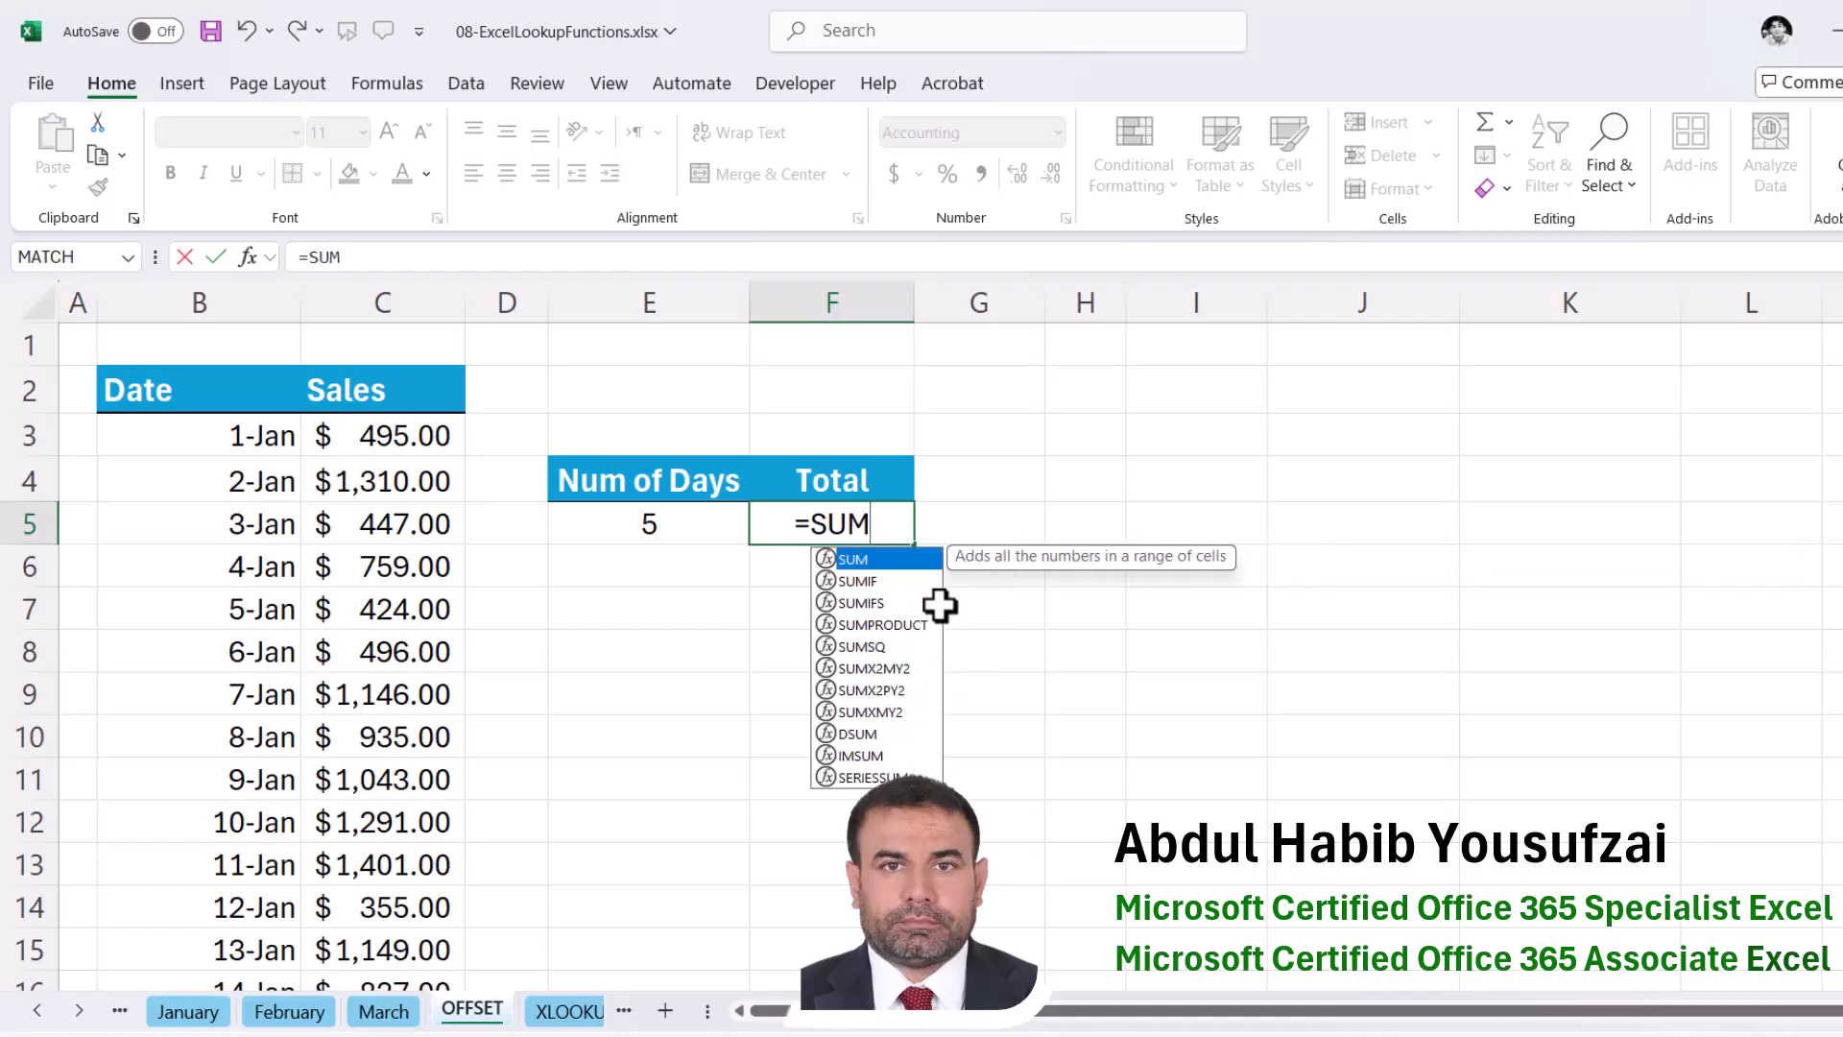
type("(Of")
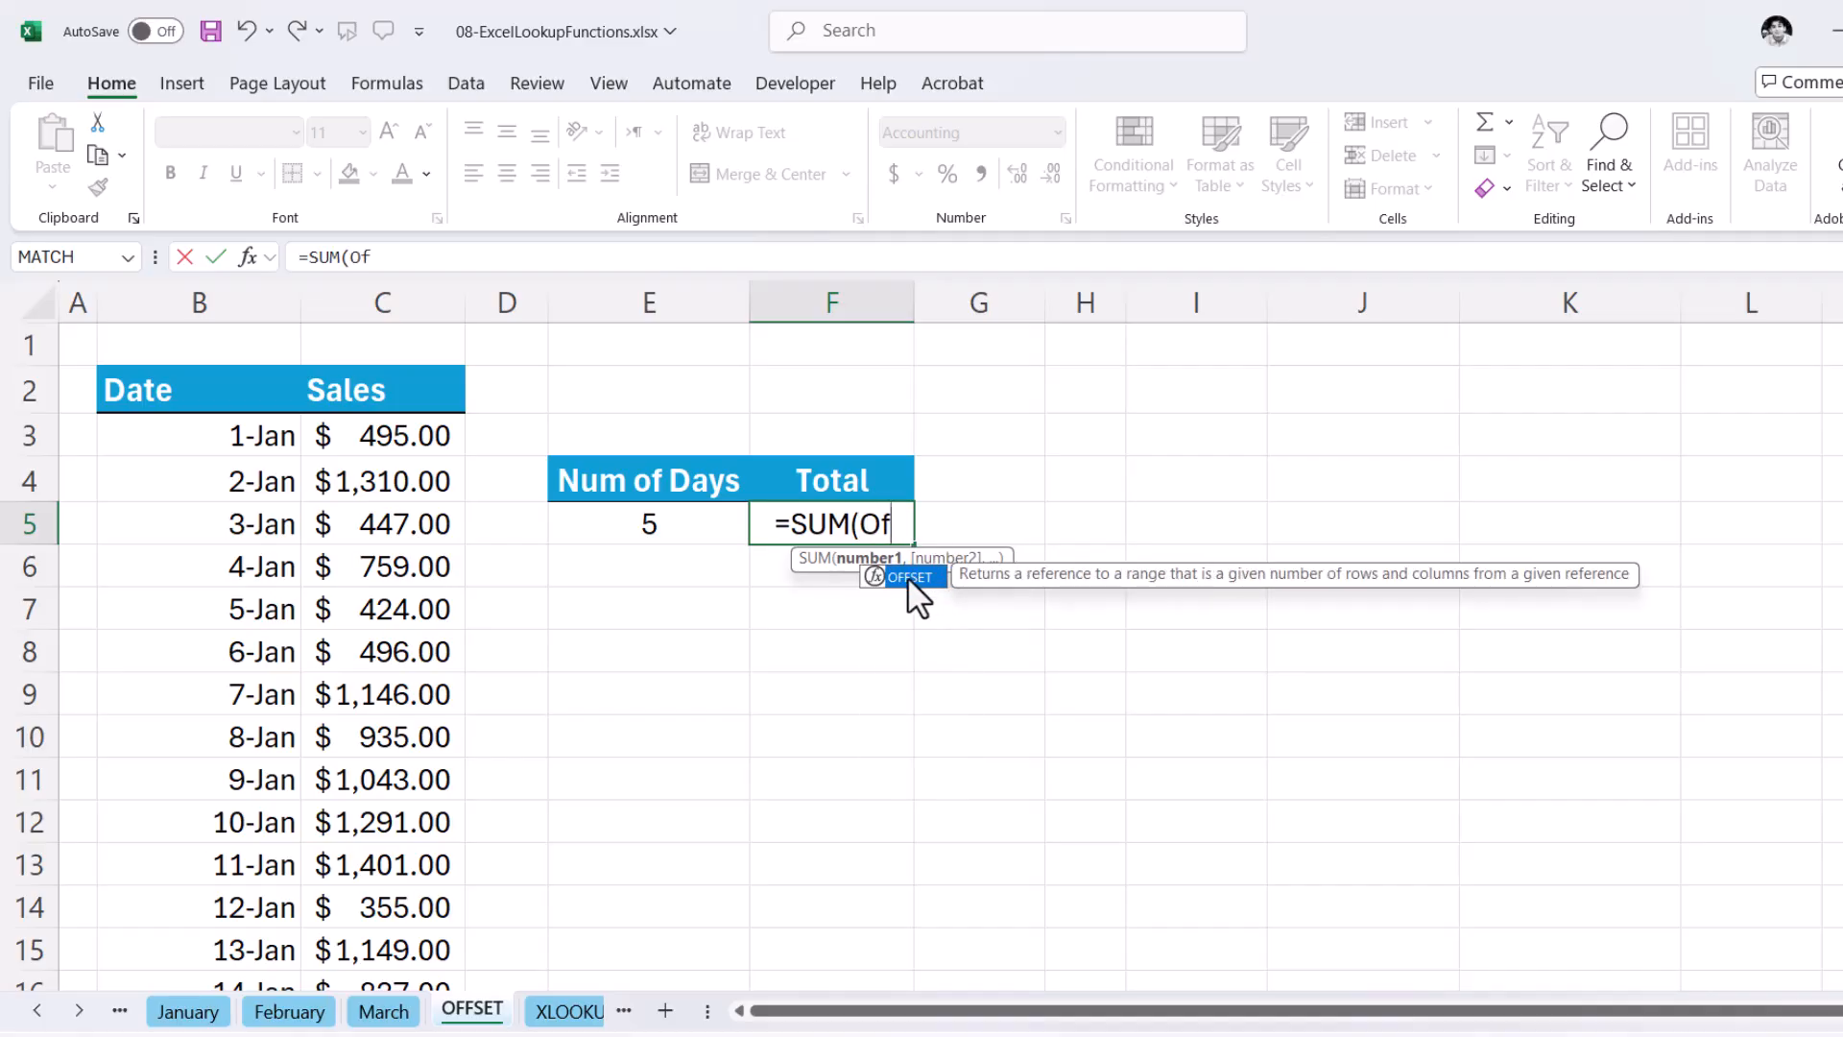
double_click(910, 576)
left_click(357, 393)
type(",1,")
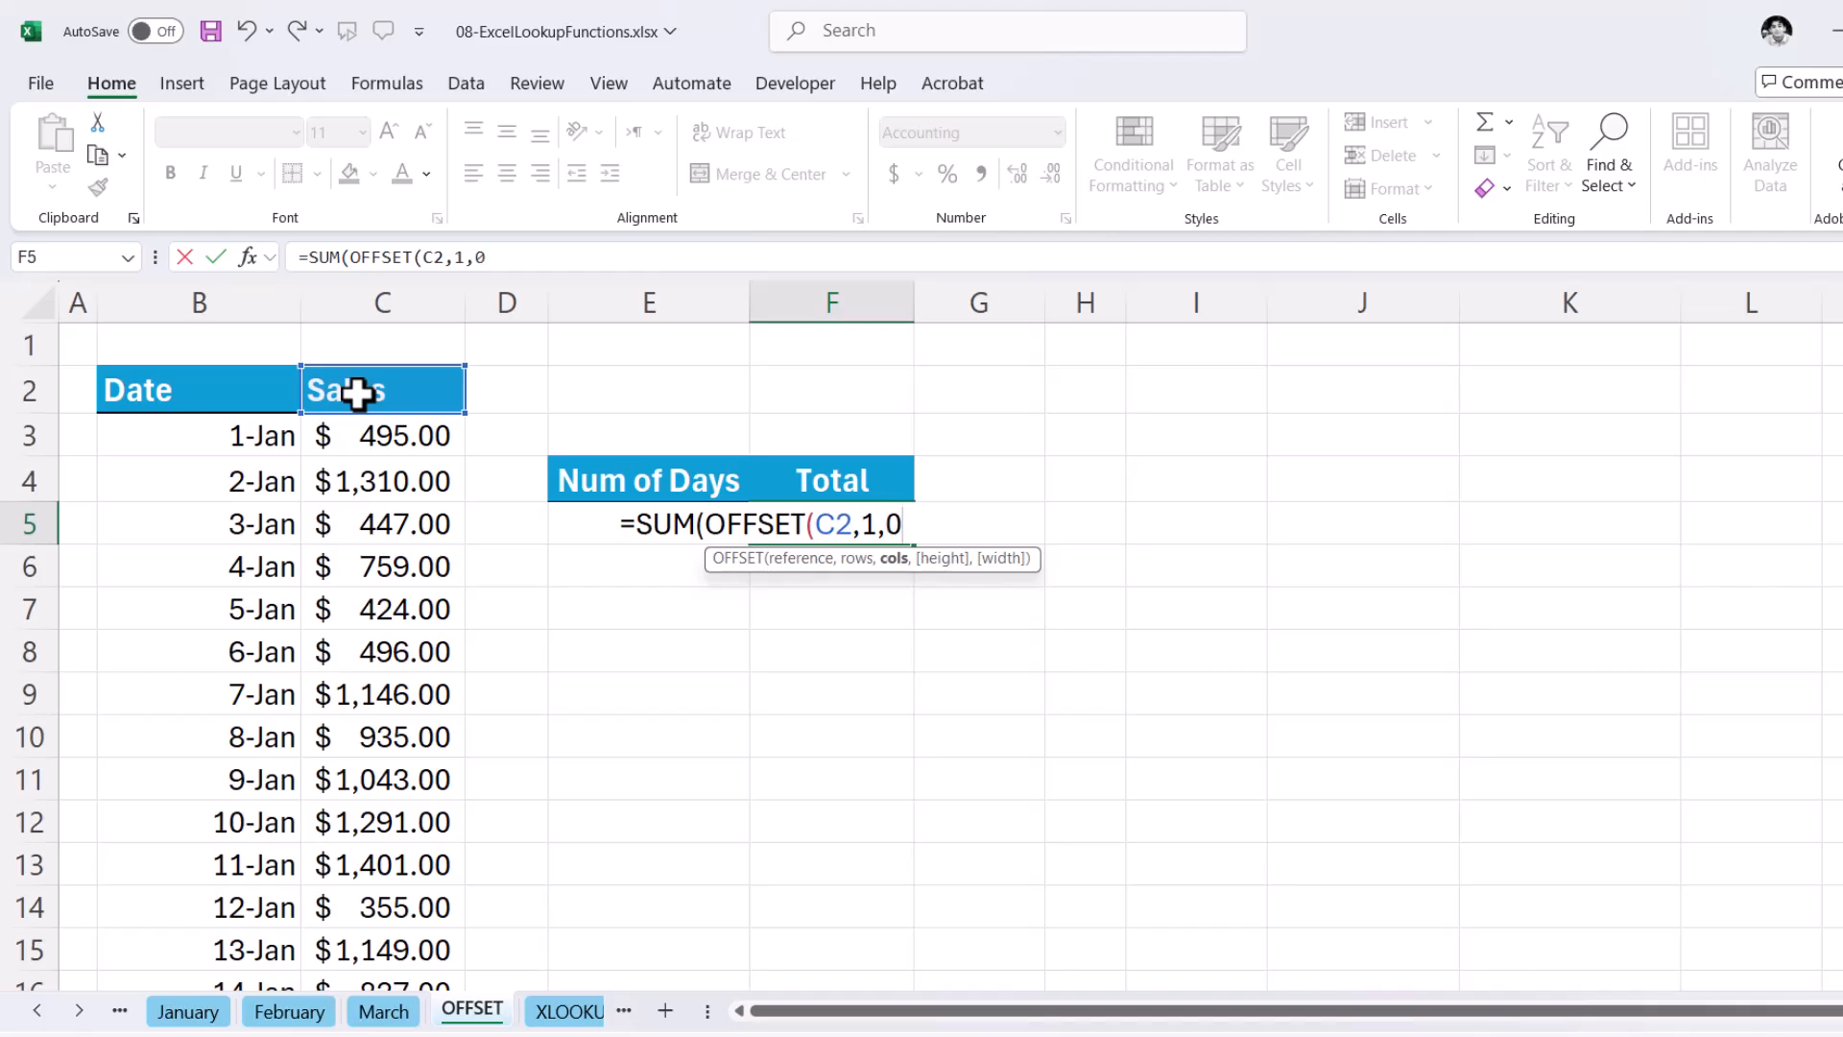
type("0,")
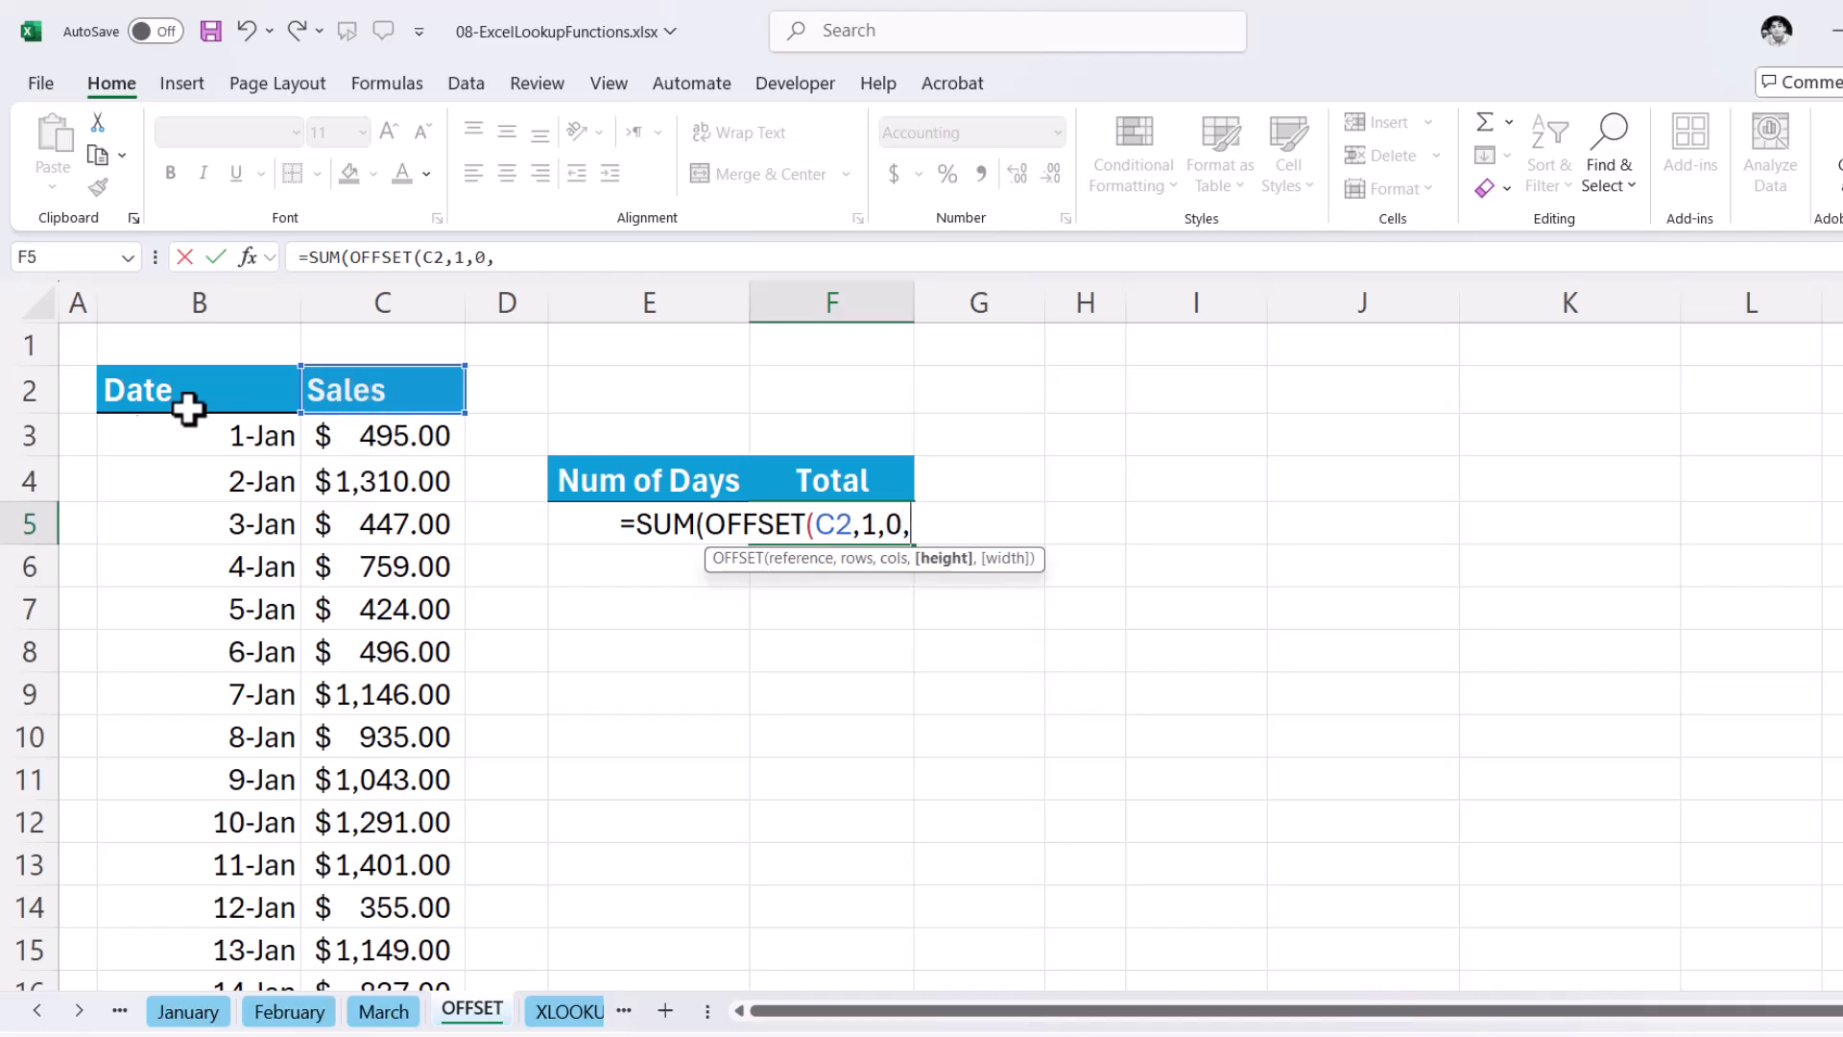
left_click(597, 521)
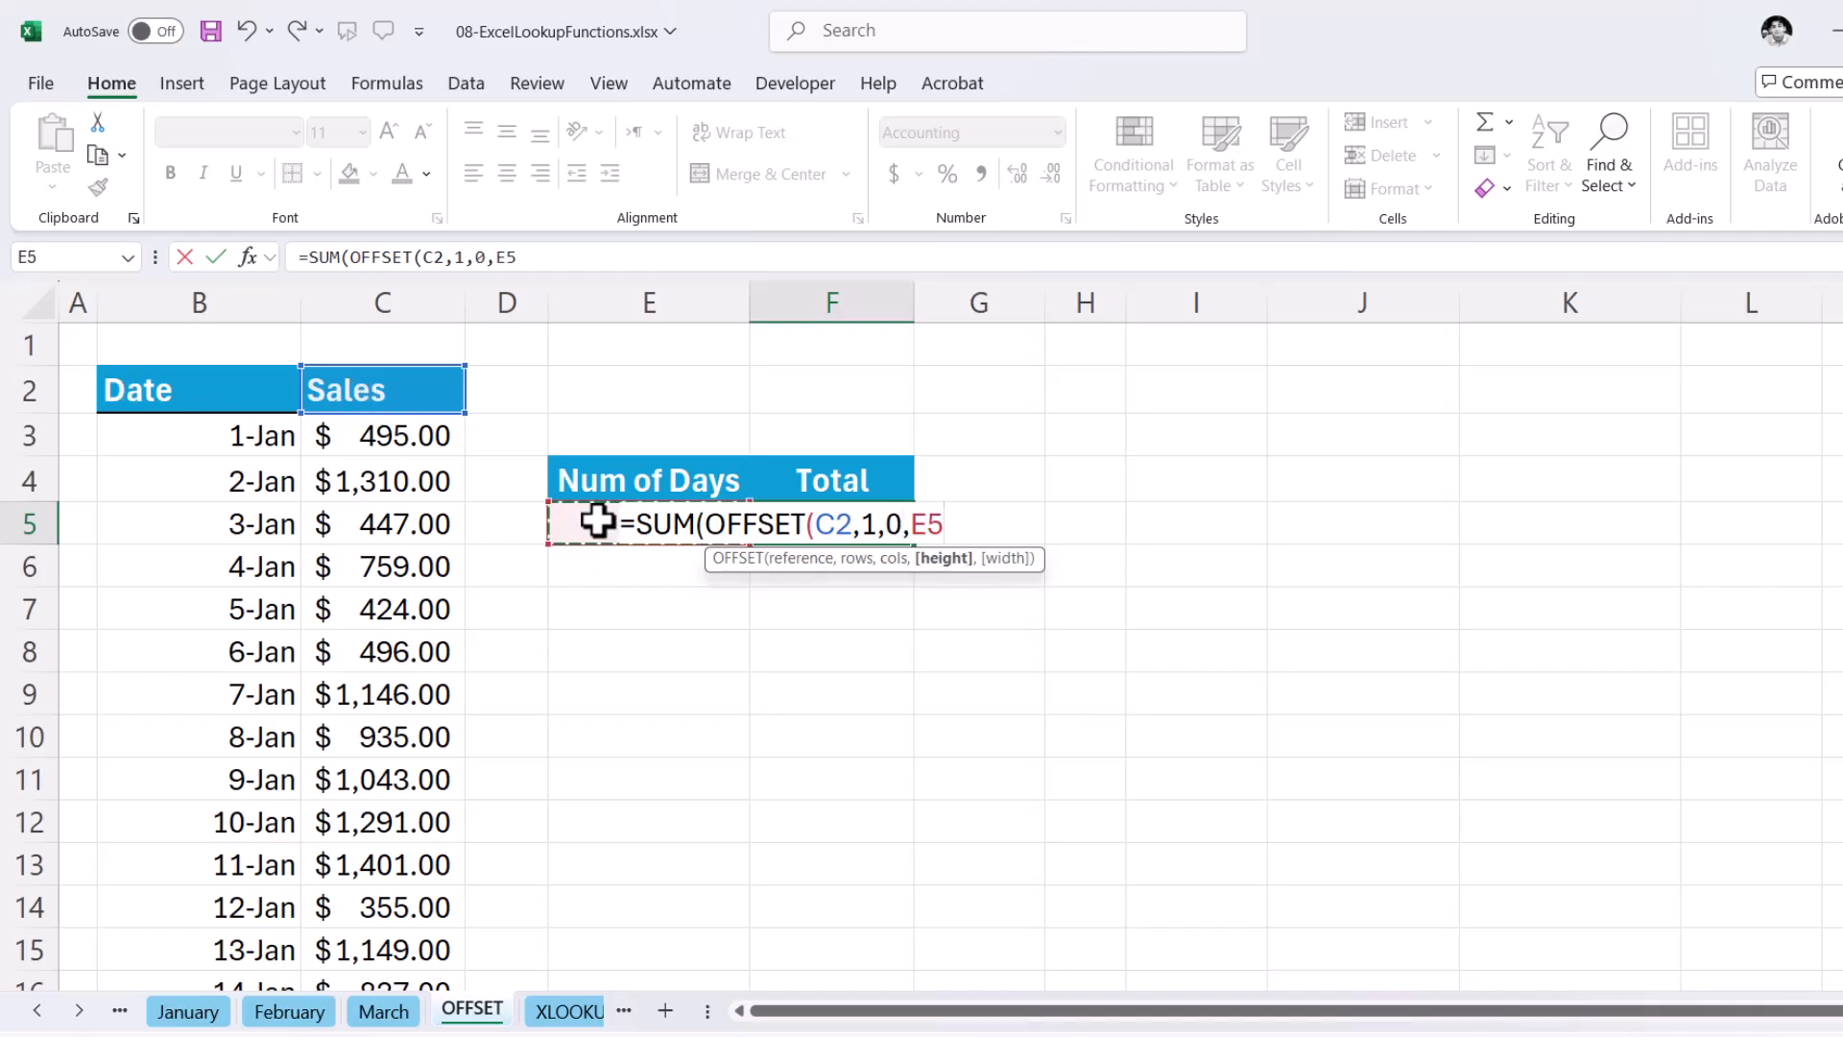
type(")")
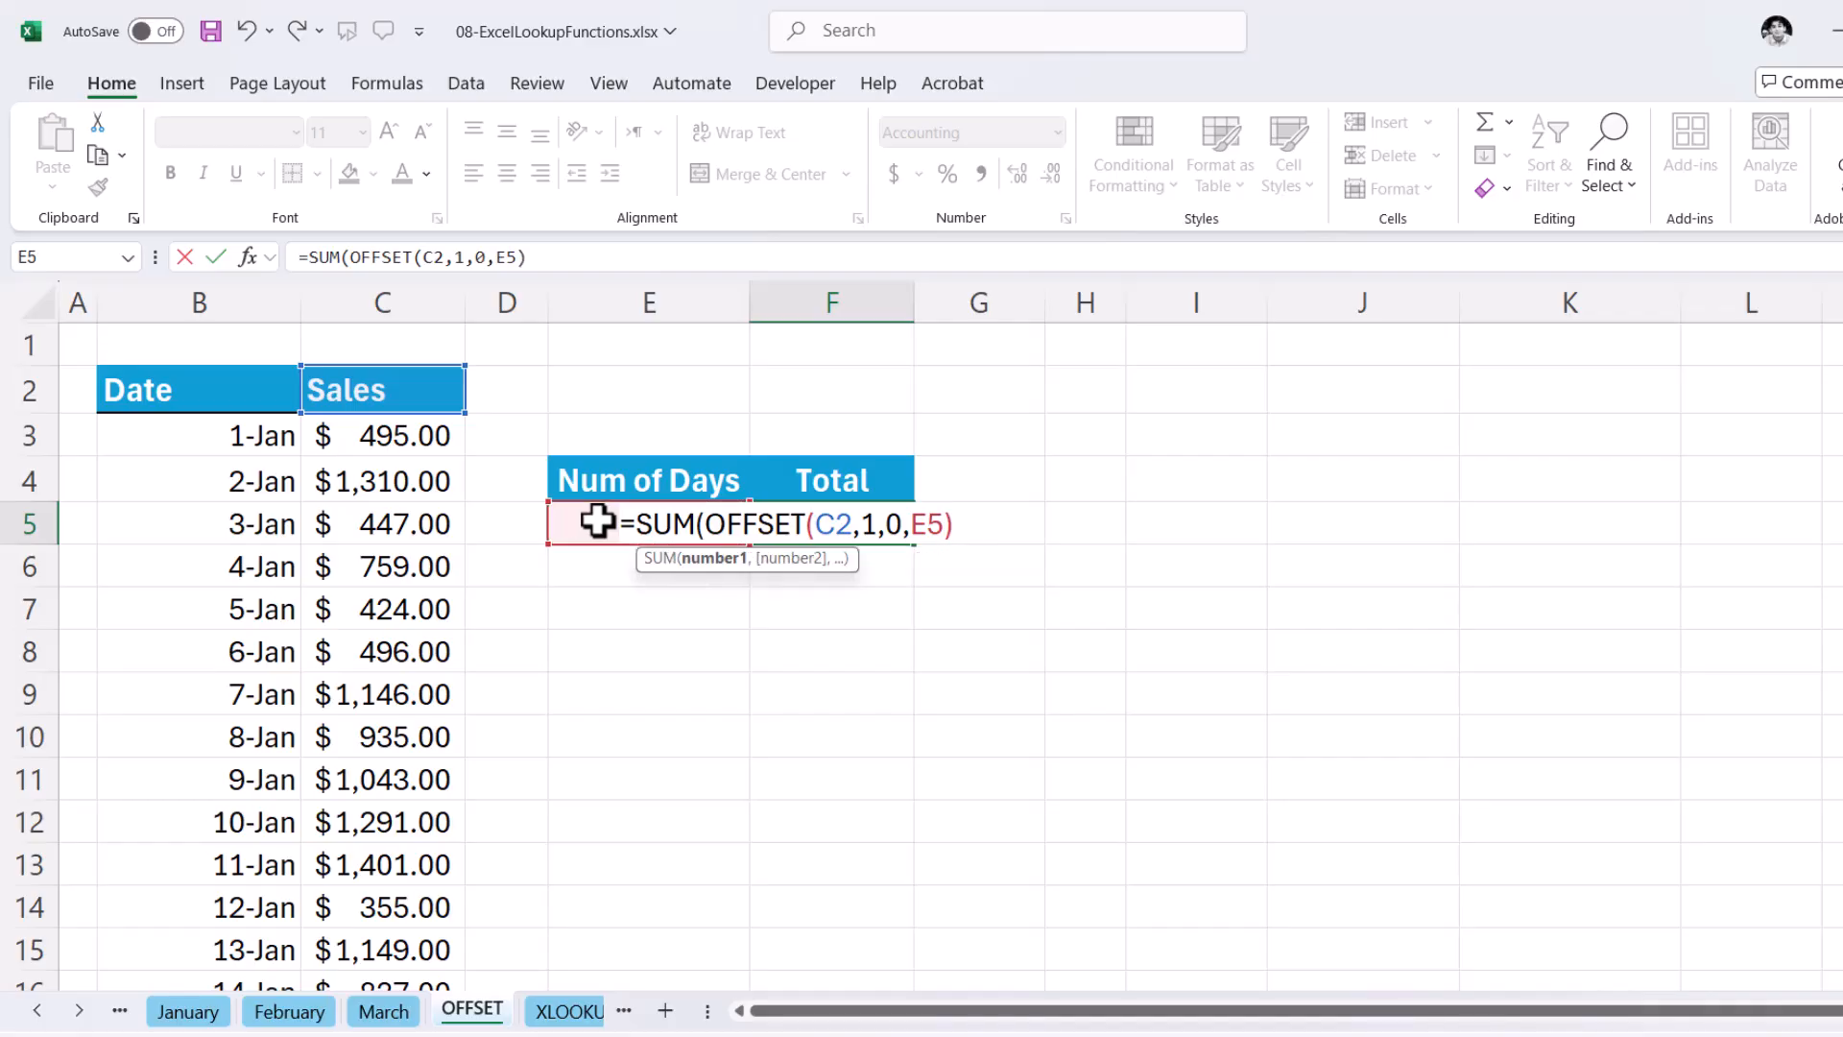
key("Return")
key("Return")
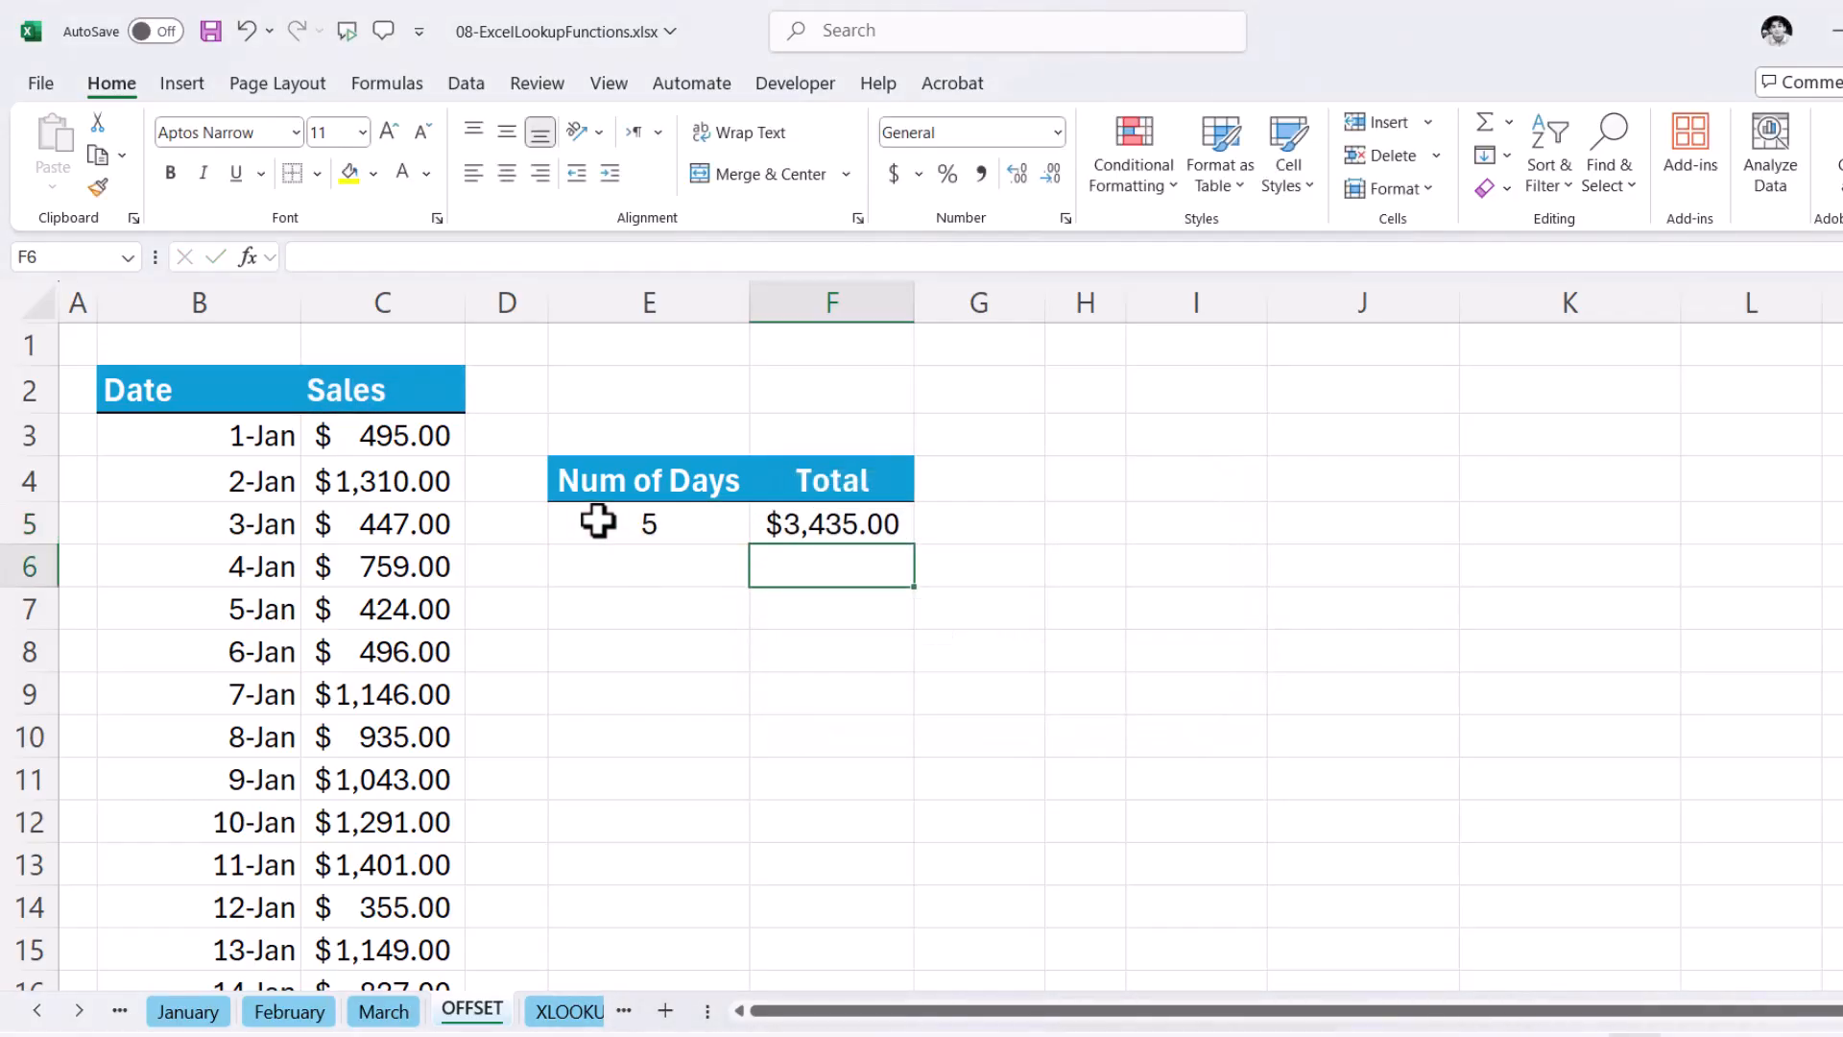
- Enter =SUM(C3:C7) in E2 as a check on the five-day OFFSET total in F5
left_click(814, 536)
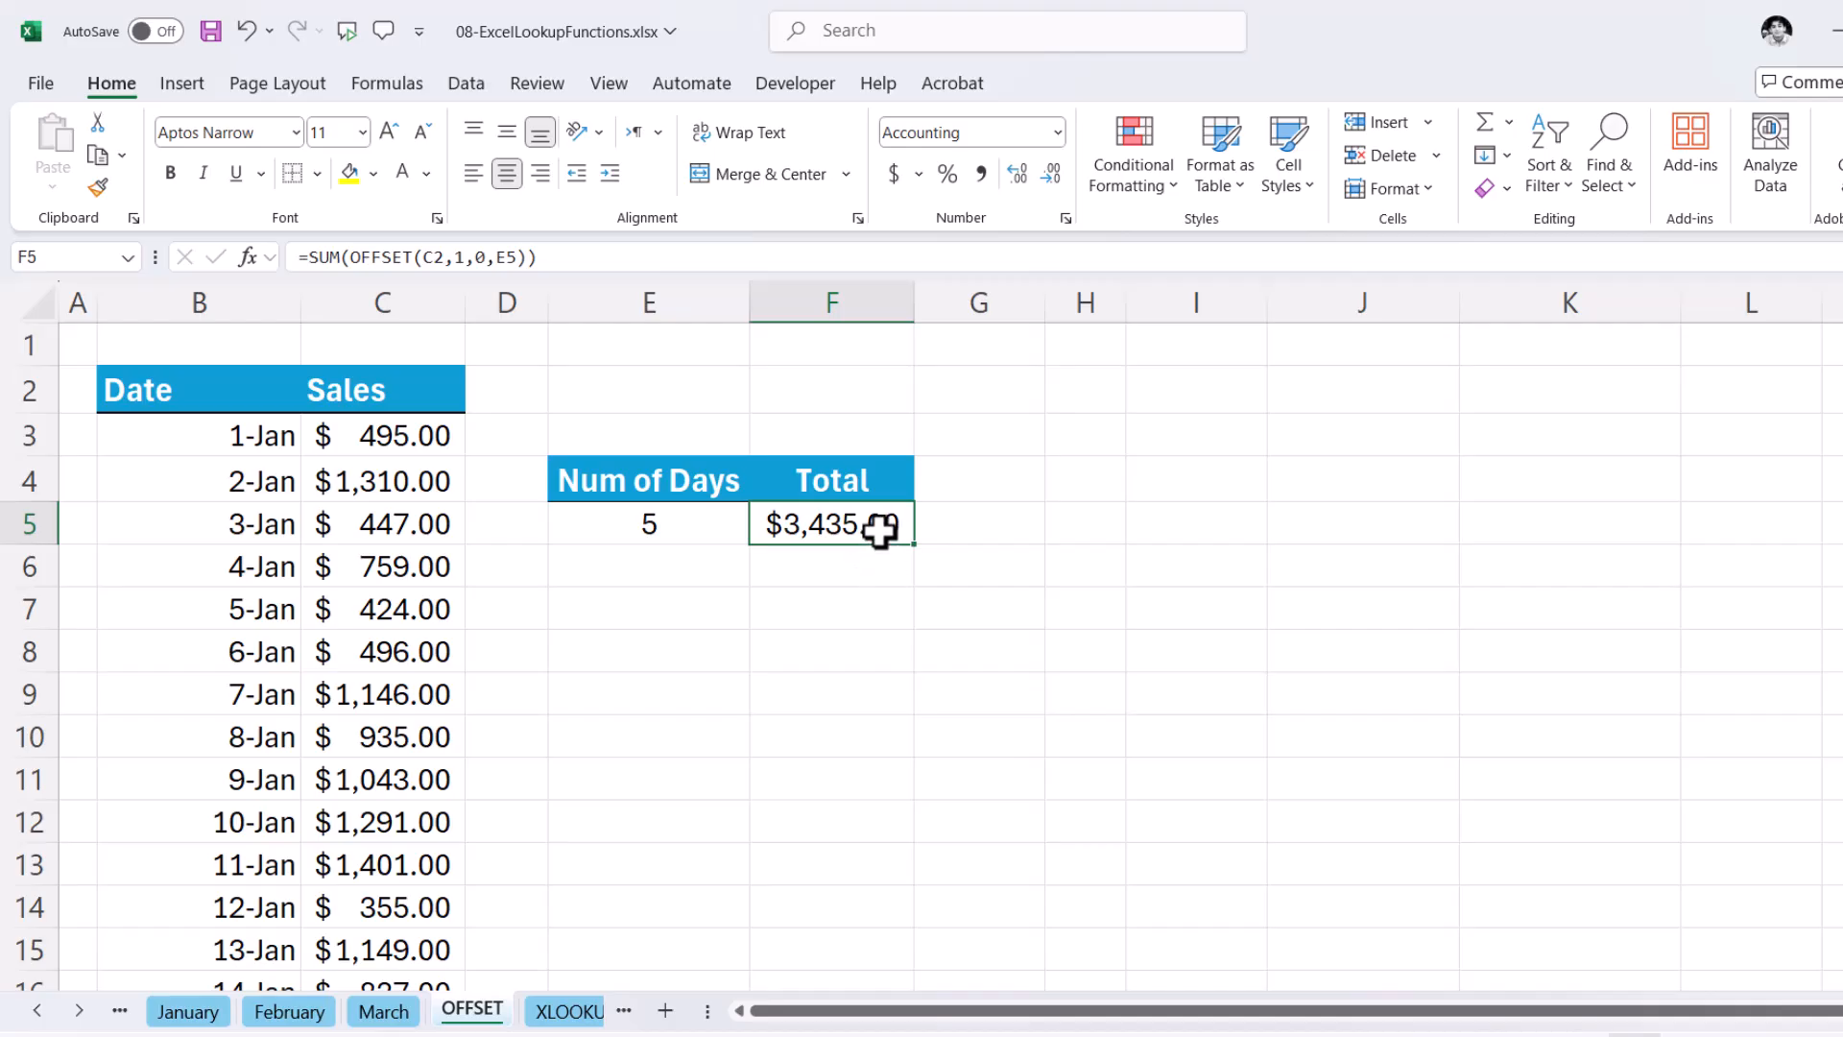
left_click(691, 525)
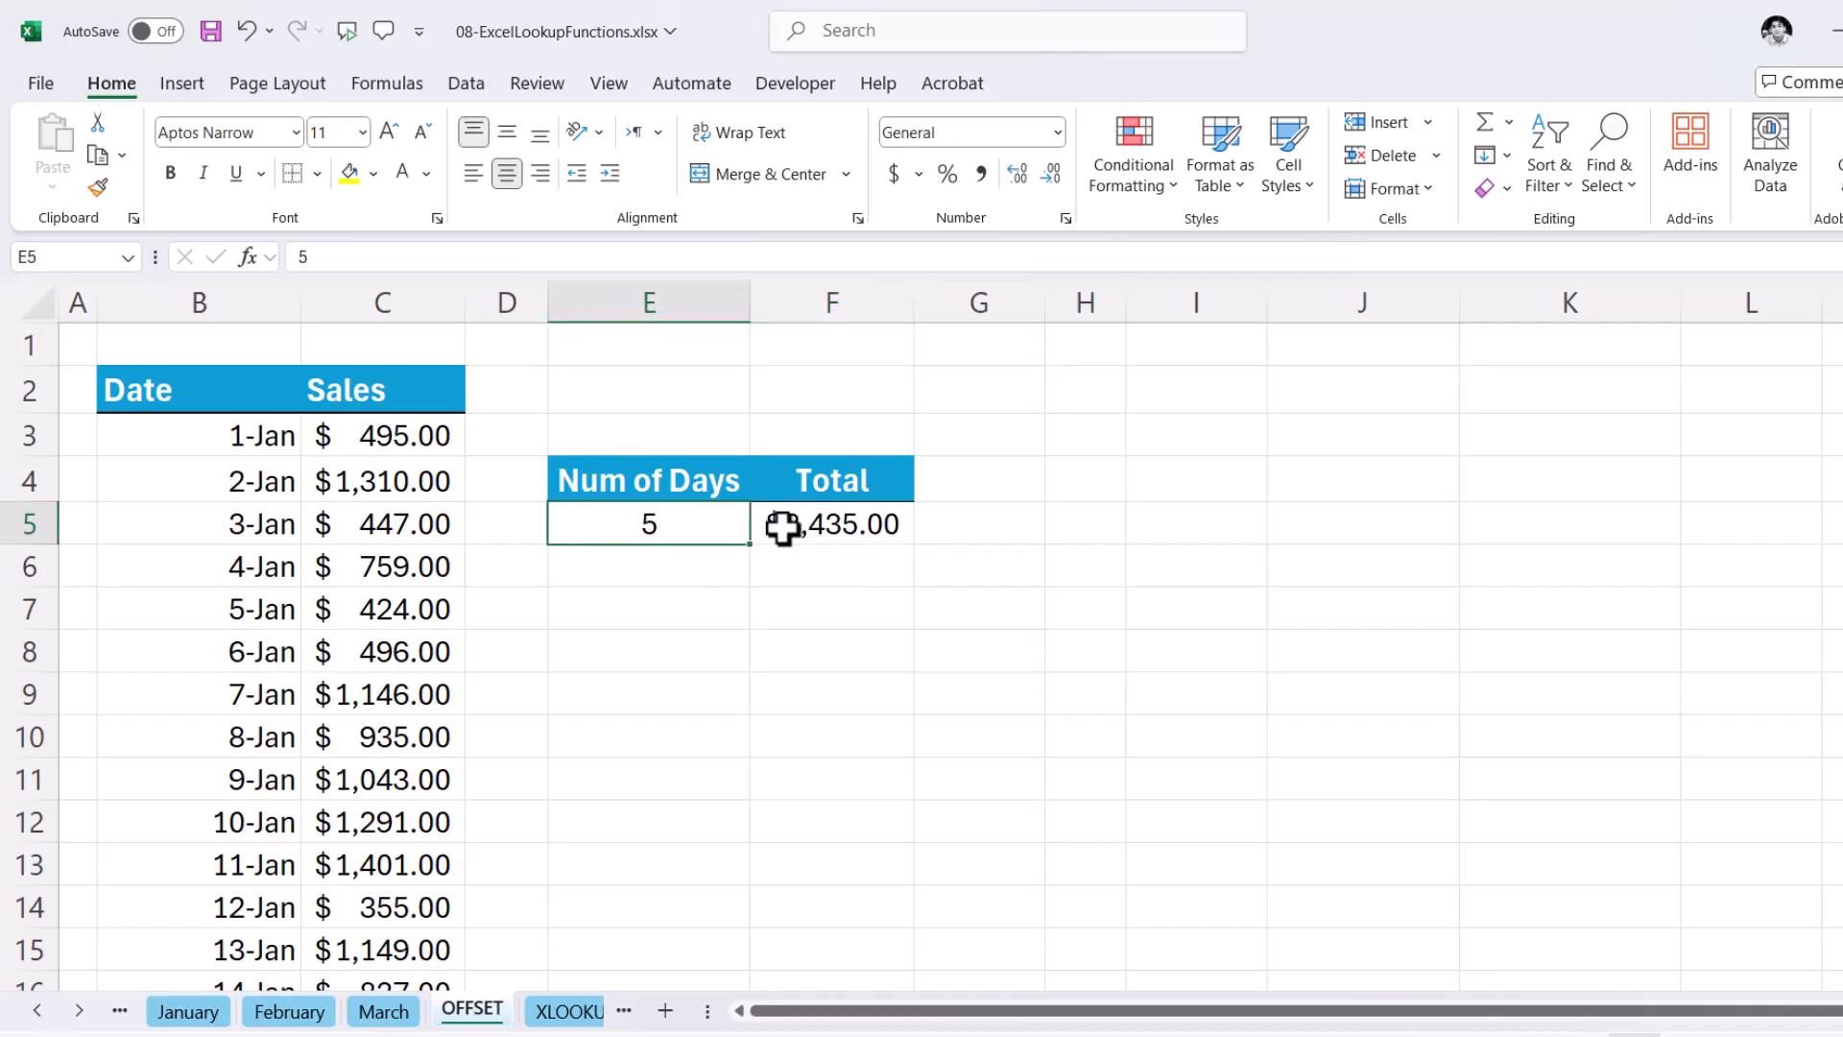
left_click(709, 399)
type("=")
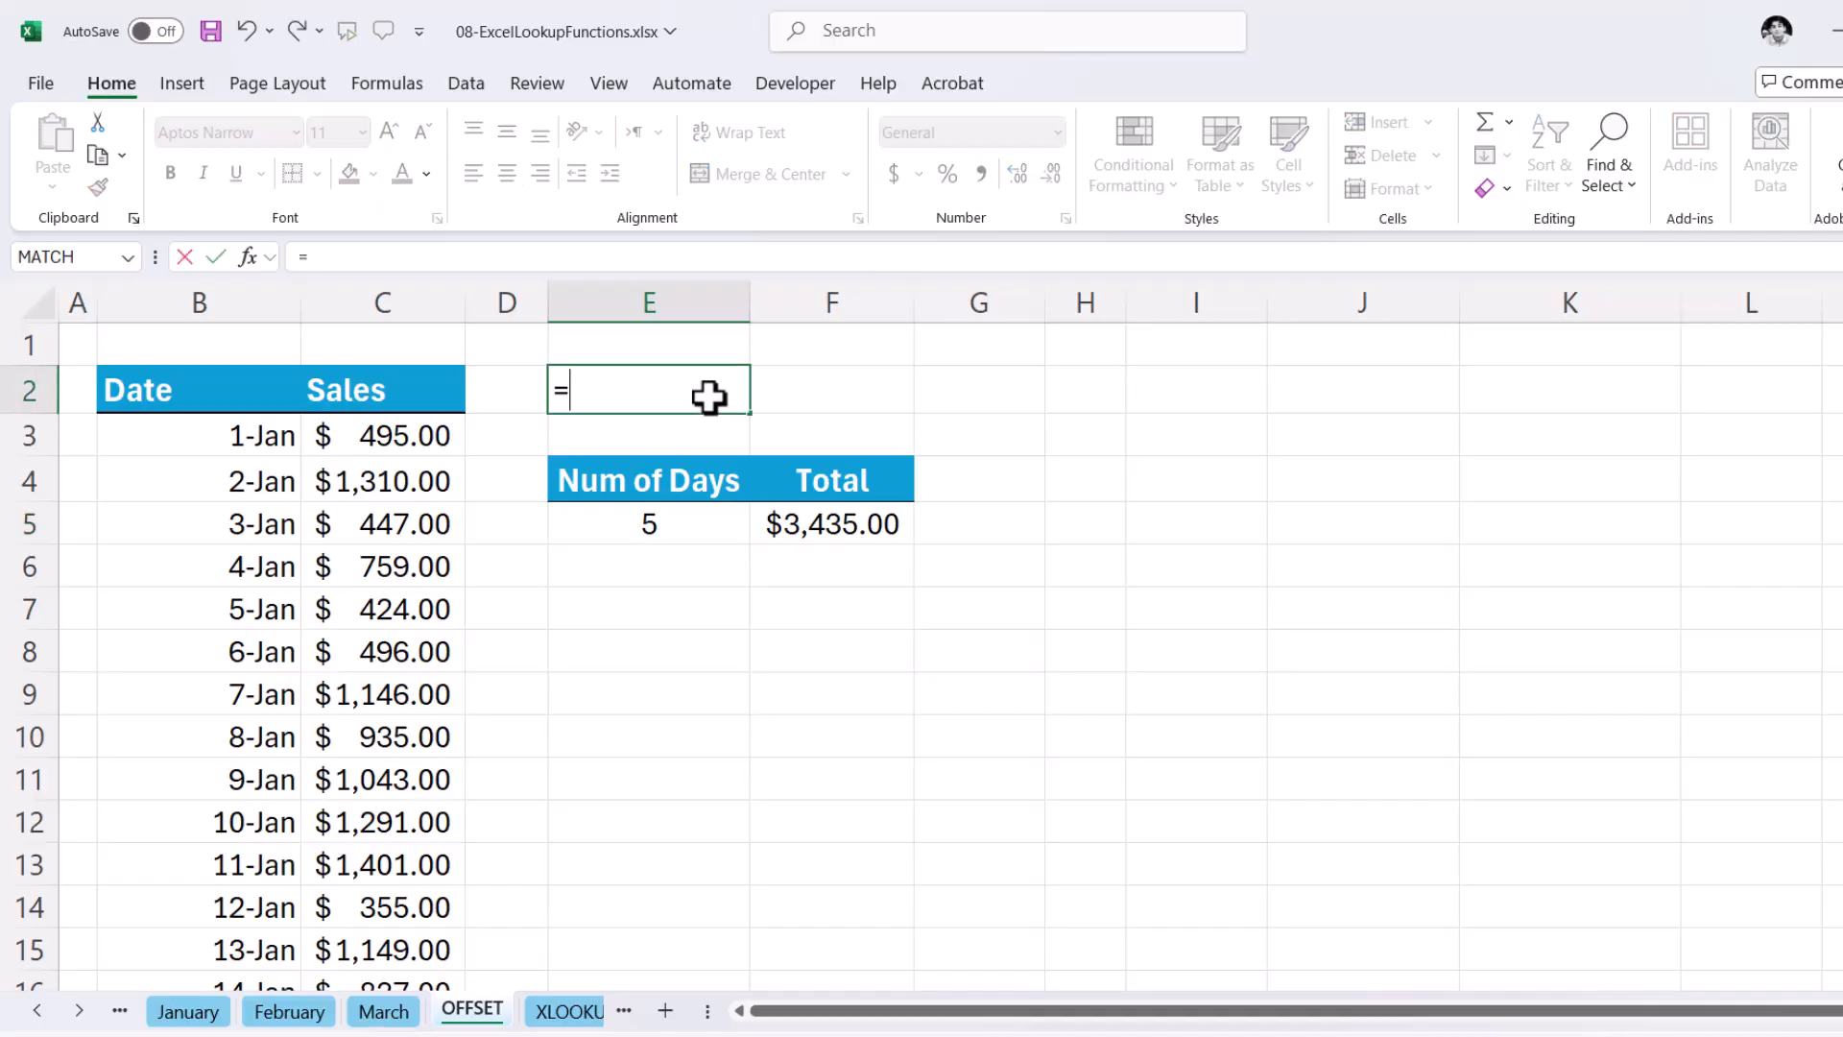
type("sum(")
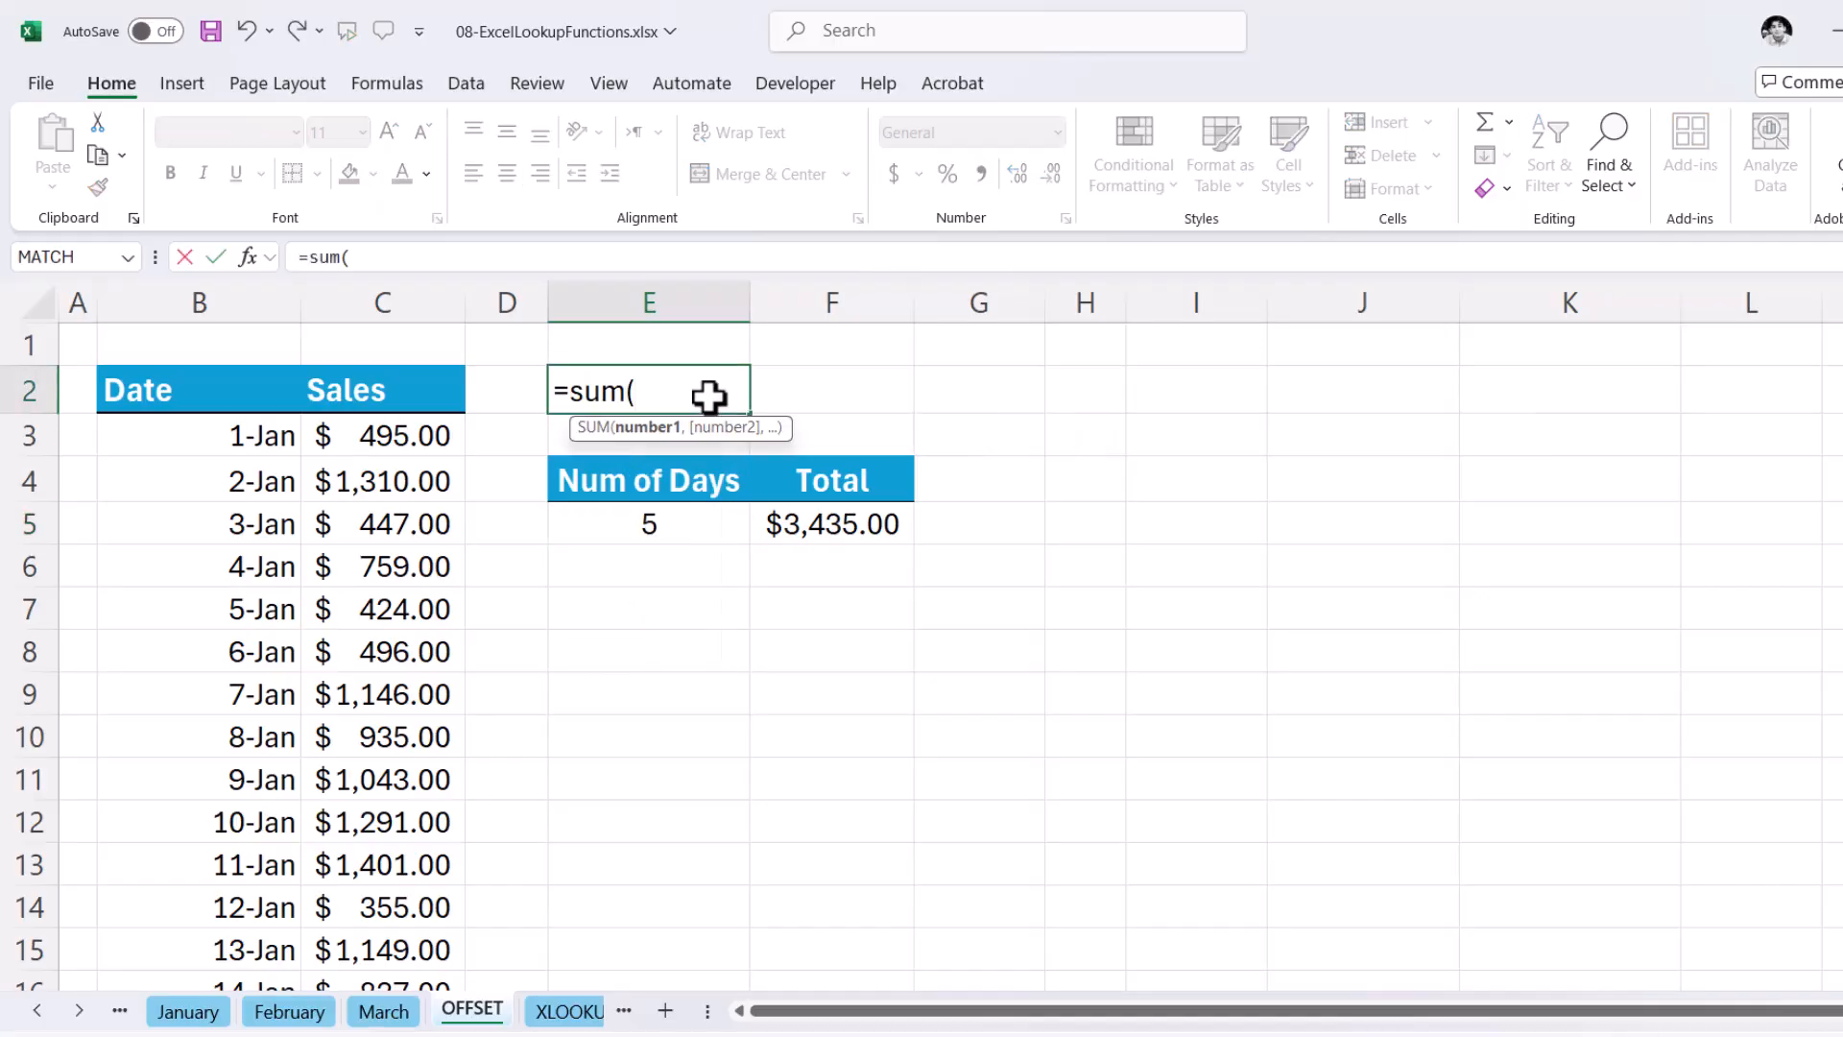
left_click_drag(414, 432, 432, 586)
type(")")
key("Return")
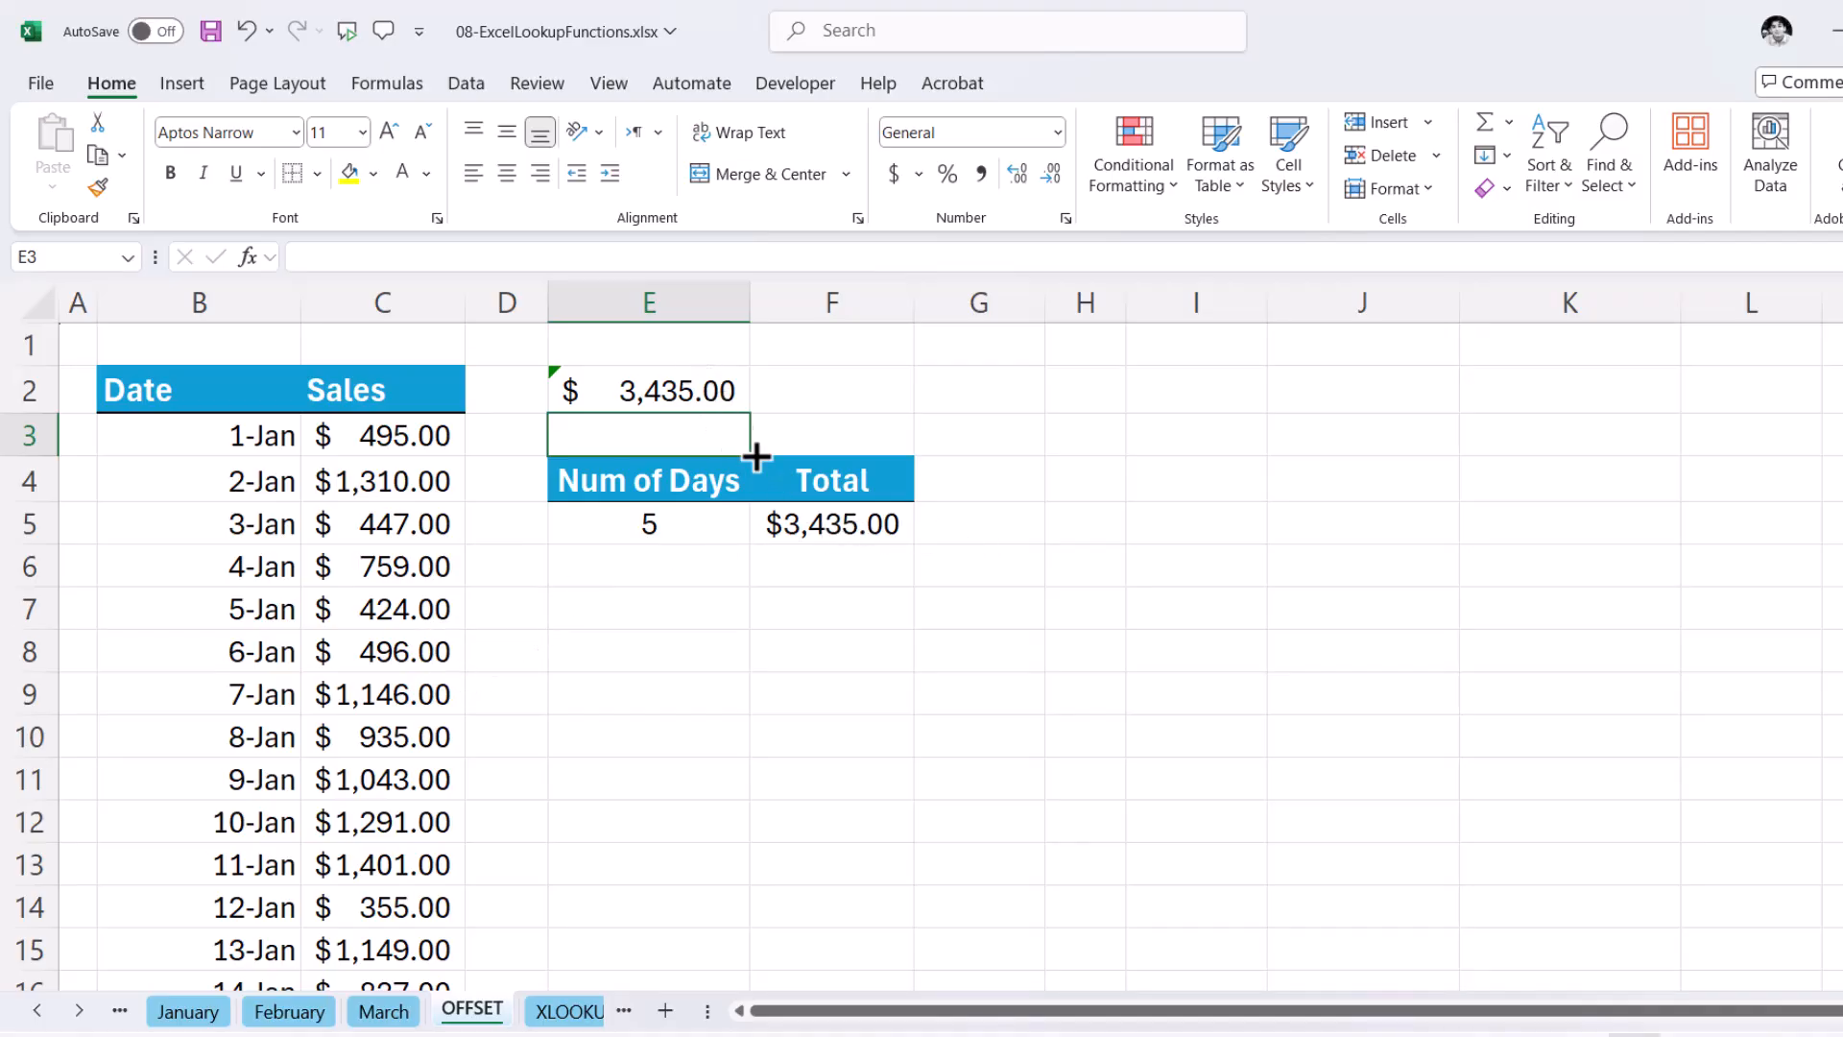
- Set the number of days in E5 to 10
left_click(671, 540)
type("10")
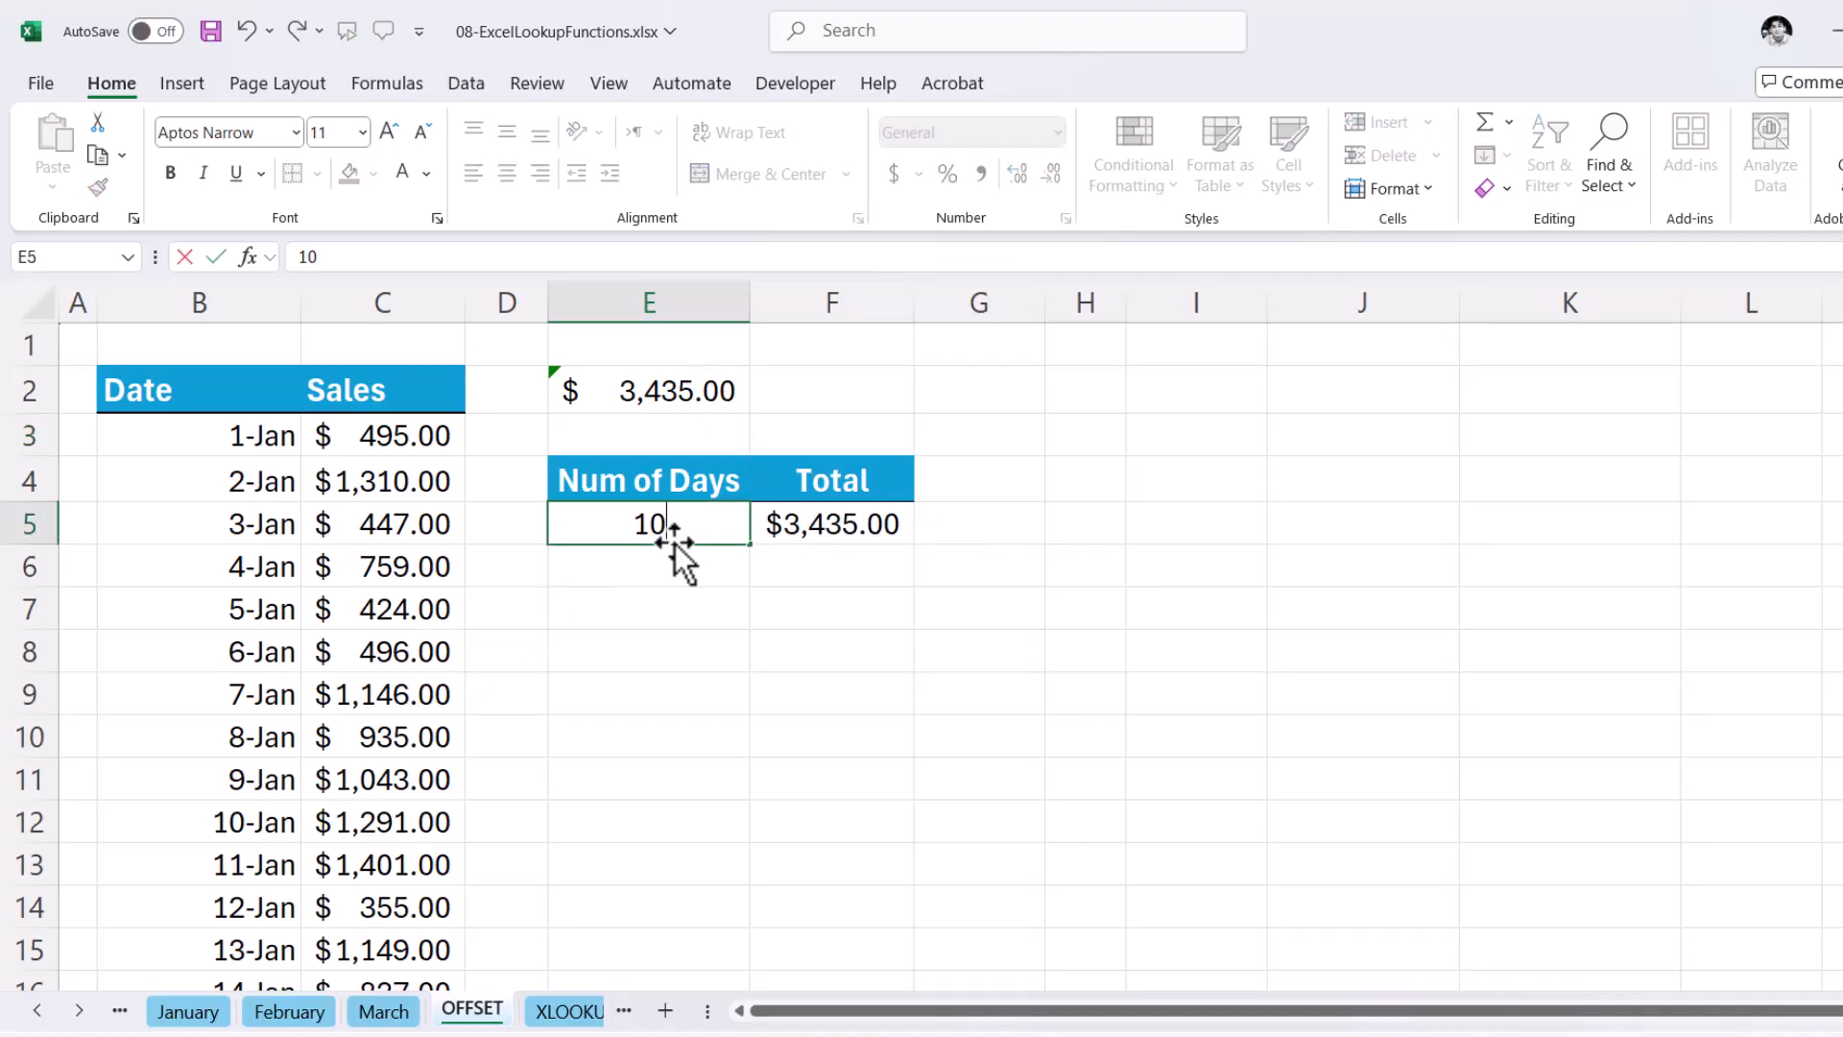
key("Return")
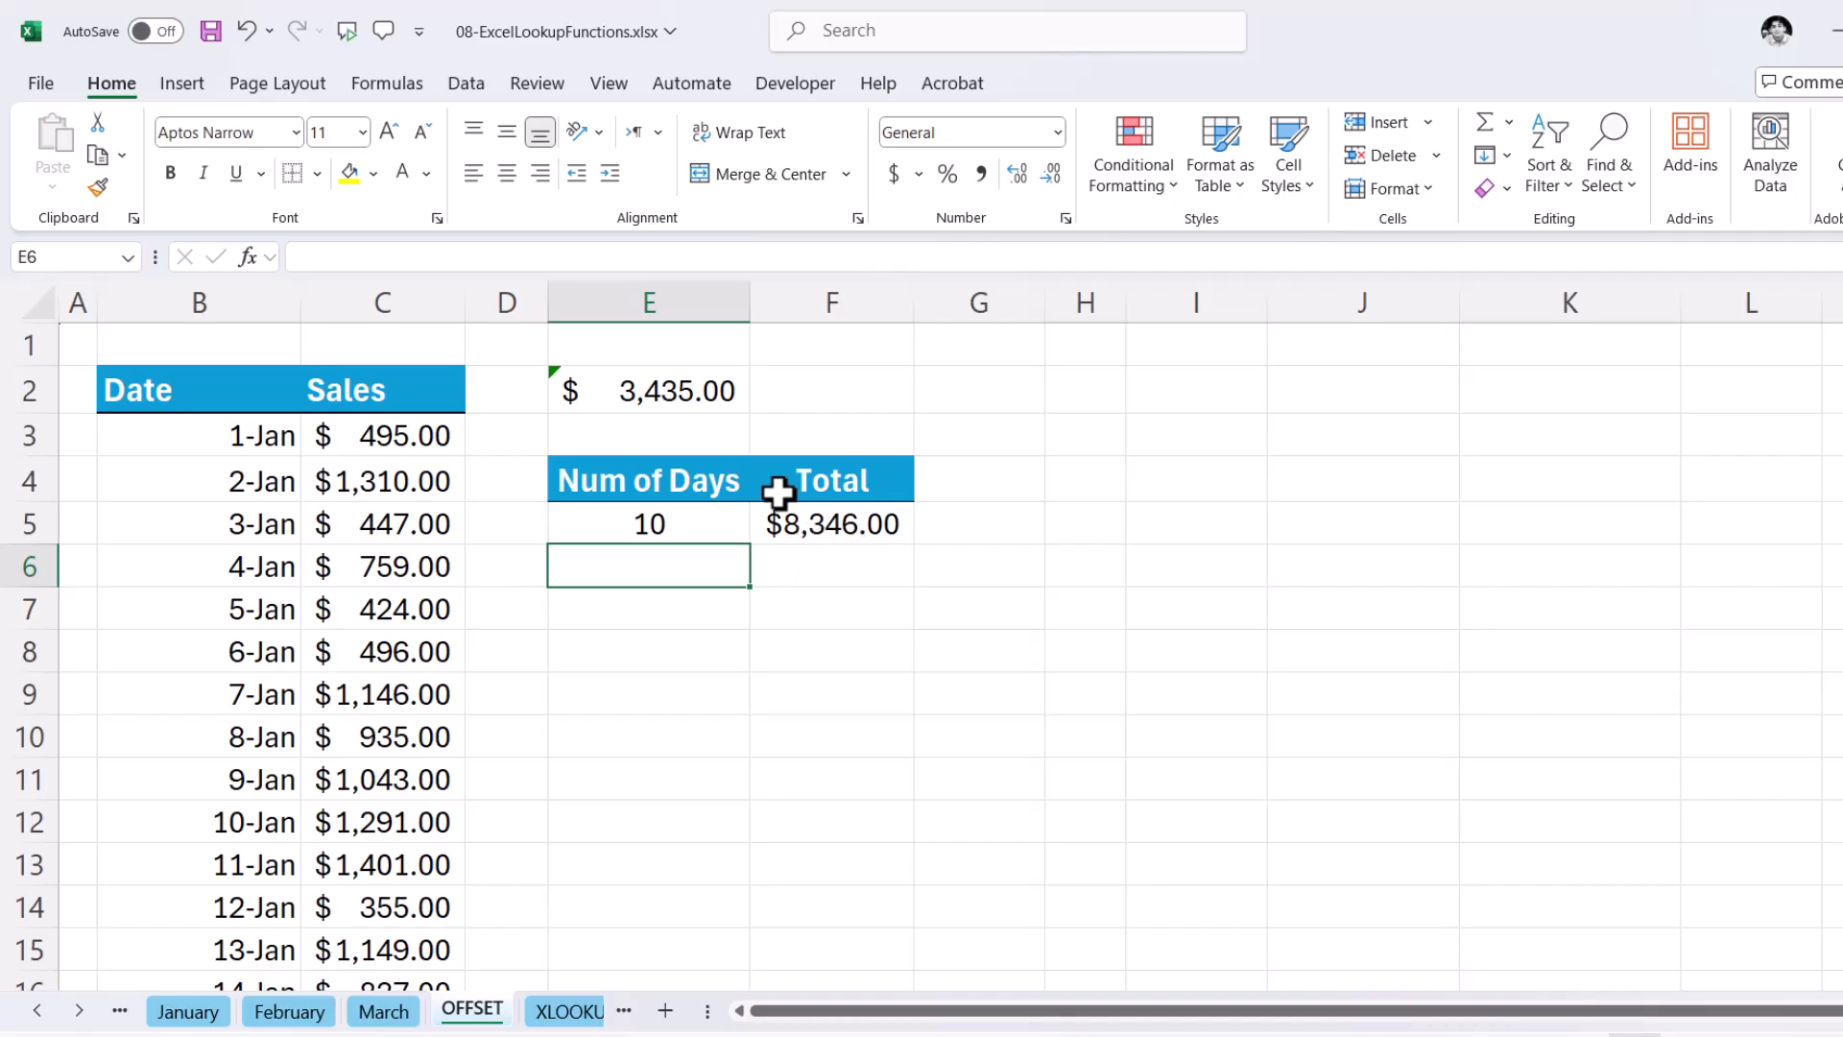
- Extend the check sum in E2 to C3:C12 and compare it with the OFFSET total in F5
left_click(682, 383)
double_click(683, 382)
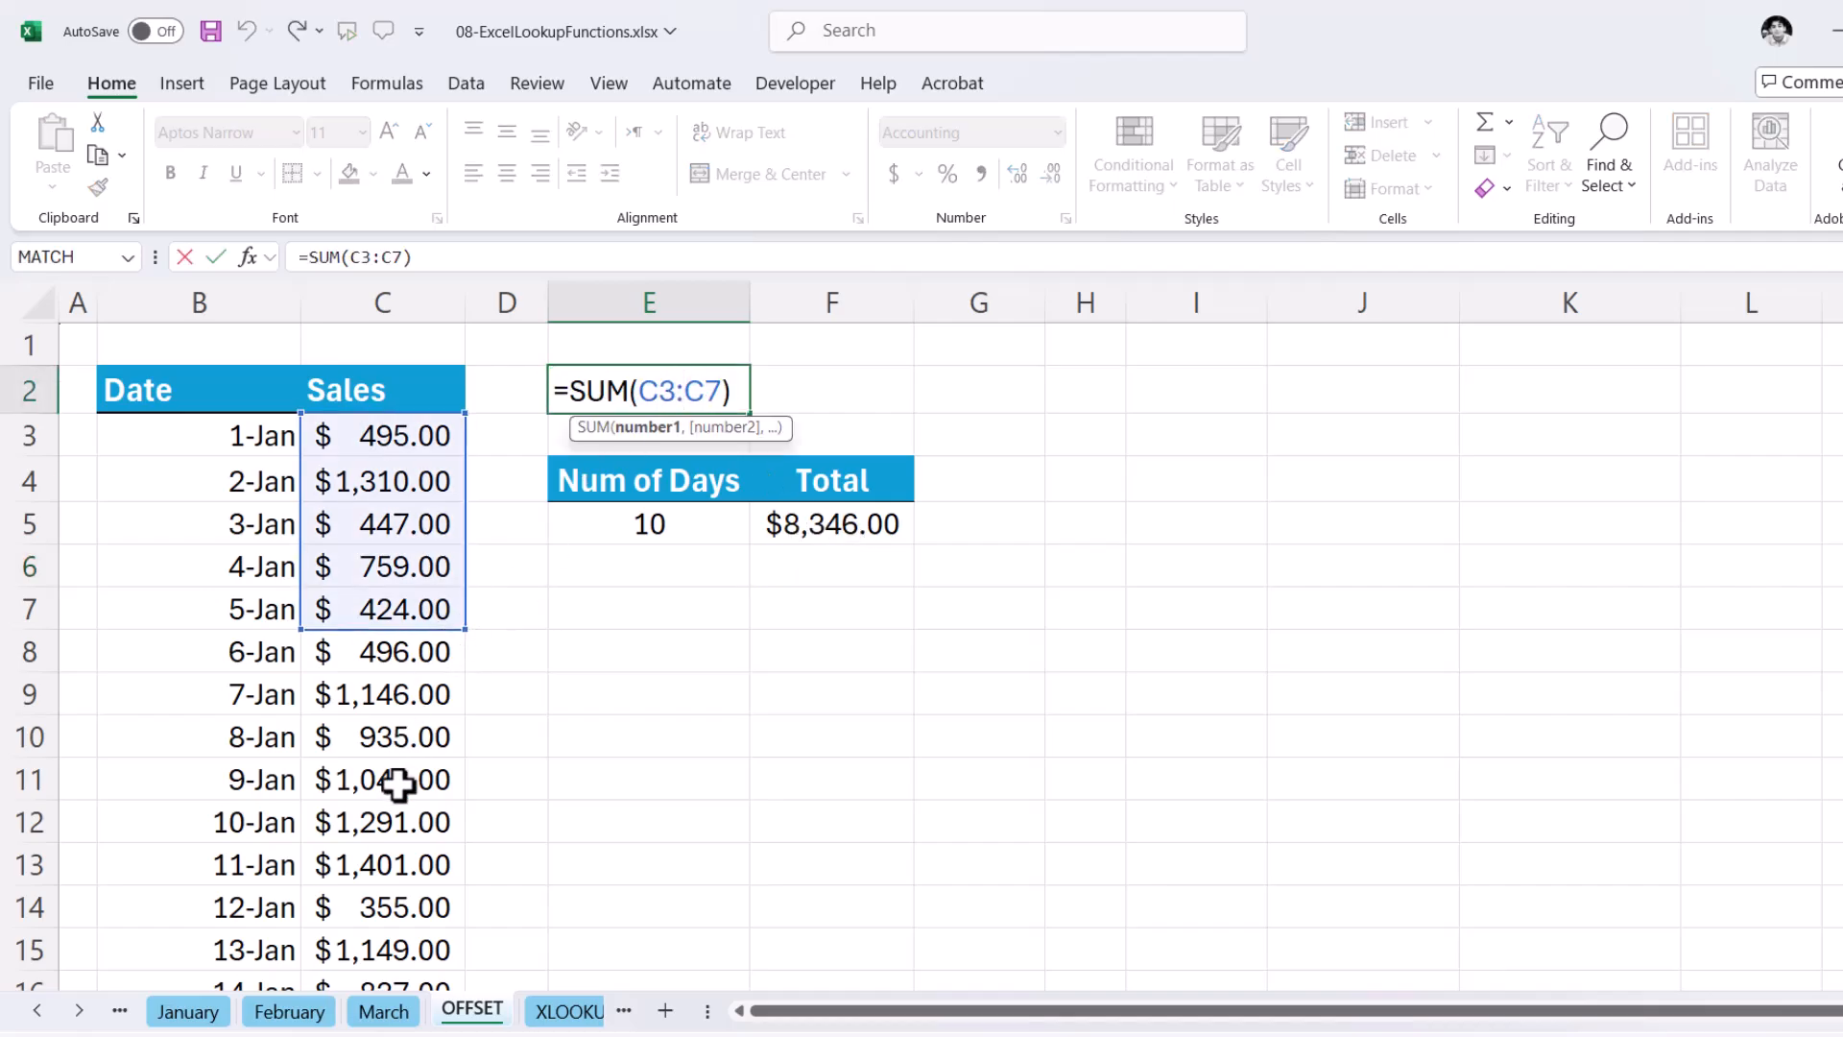
left_click_drag(467, 624, 472, 839)
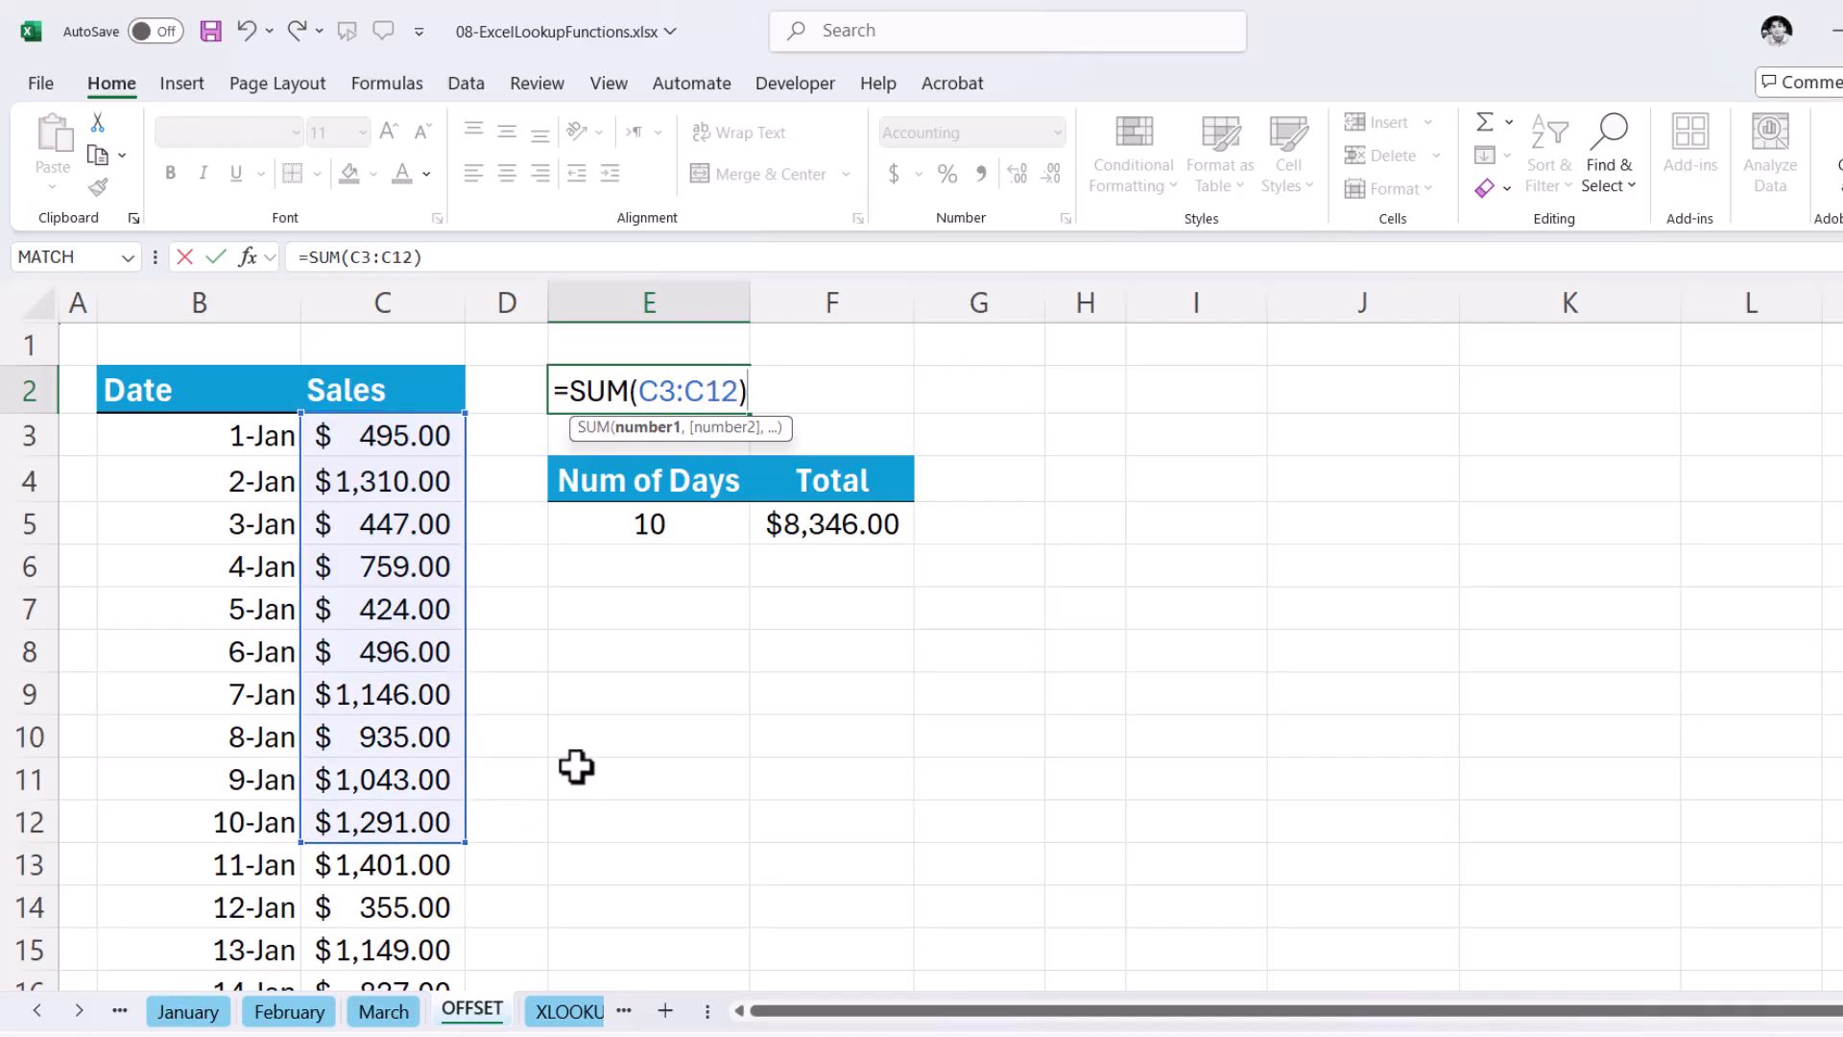
key("Return")
left_click(842, 523)
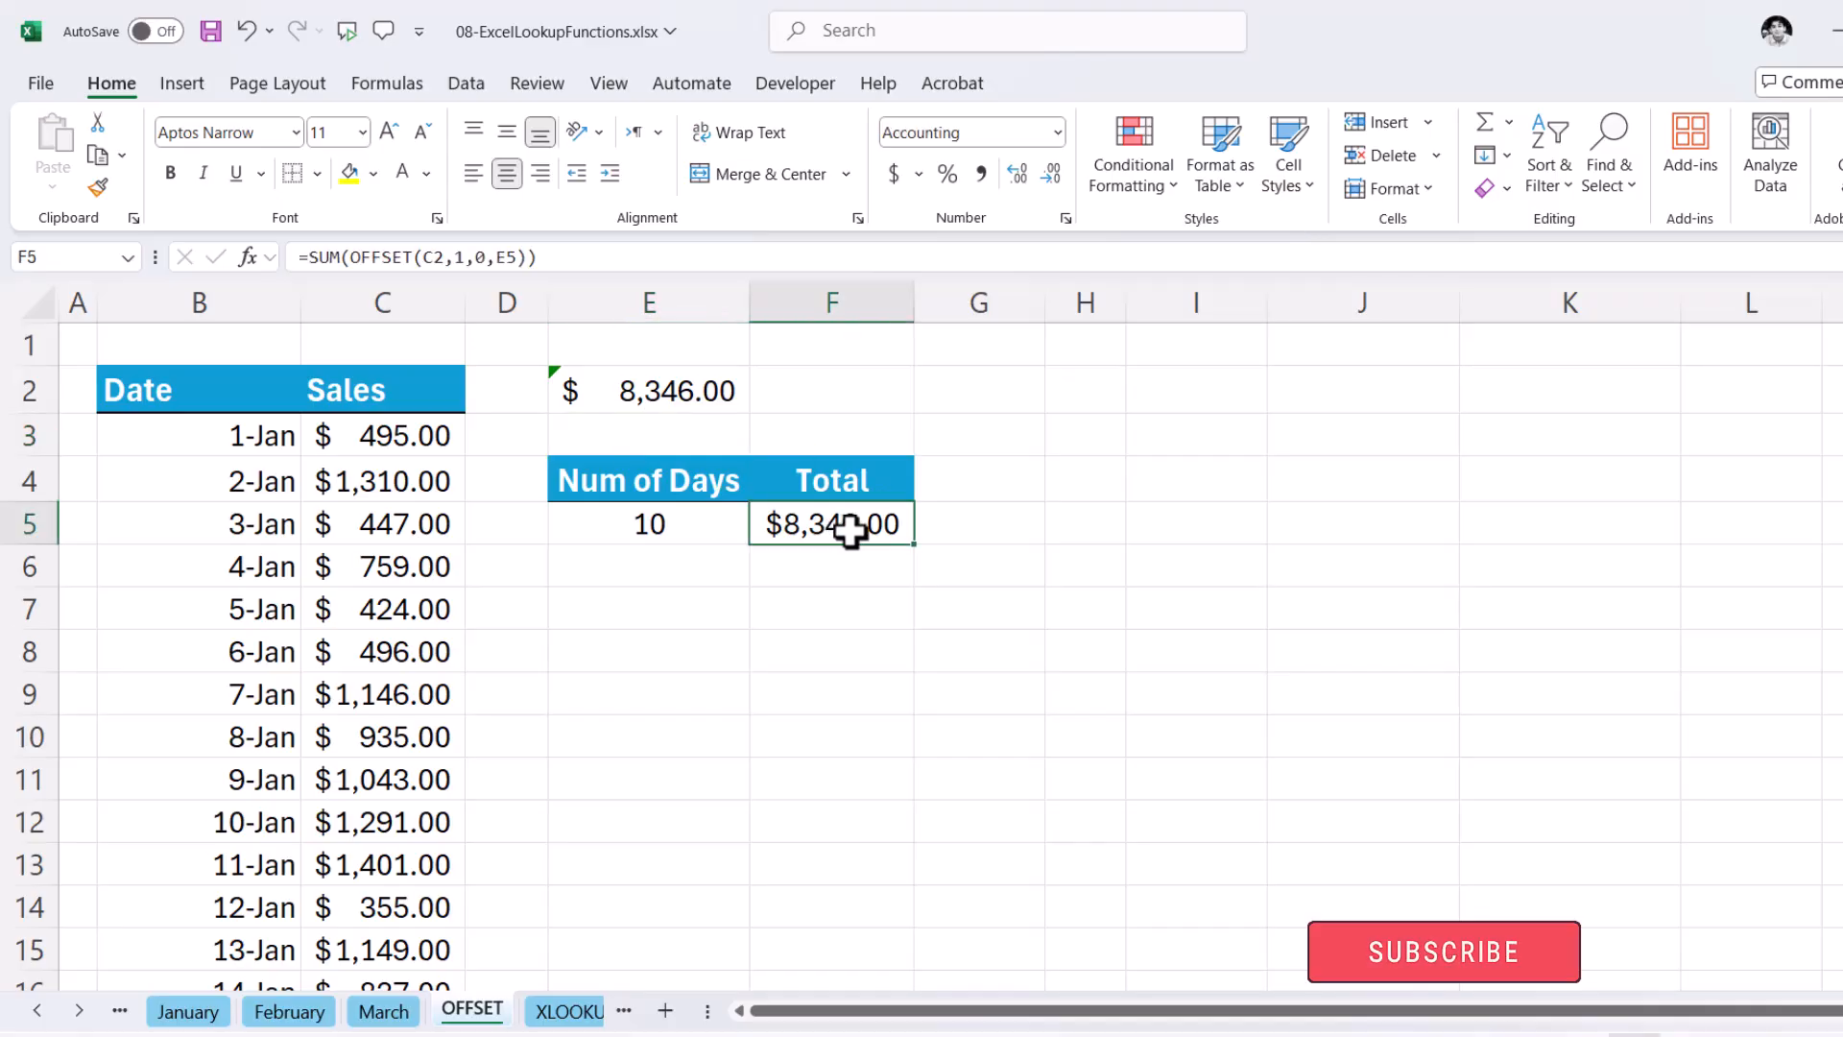
left_click(658, 390)
left_click(854, 547)
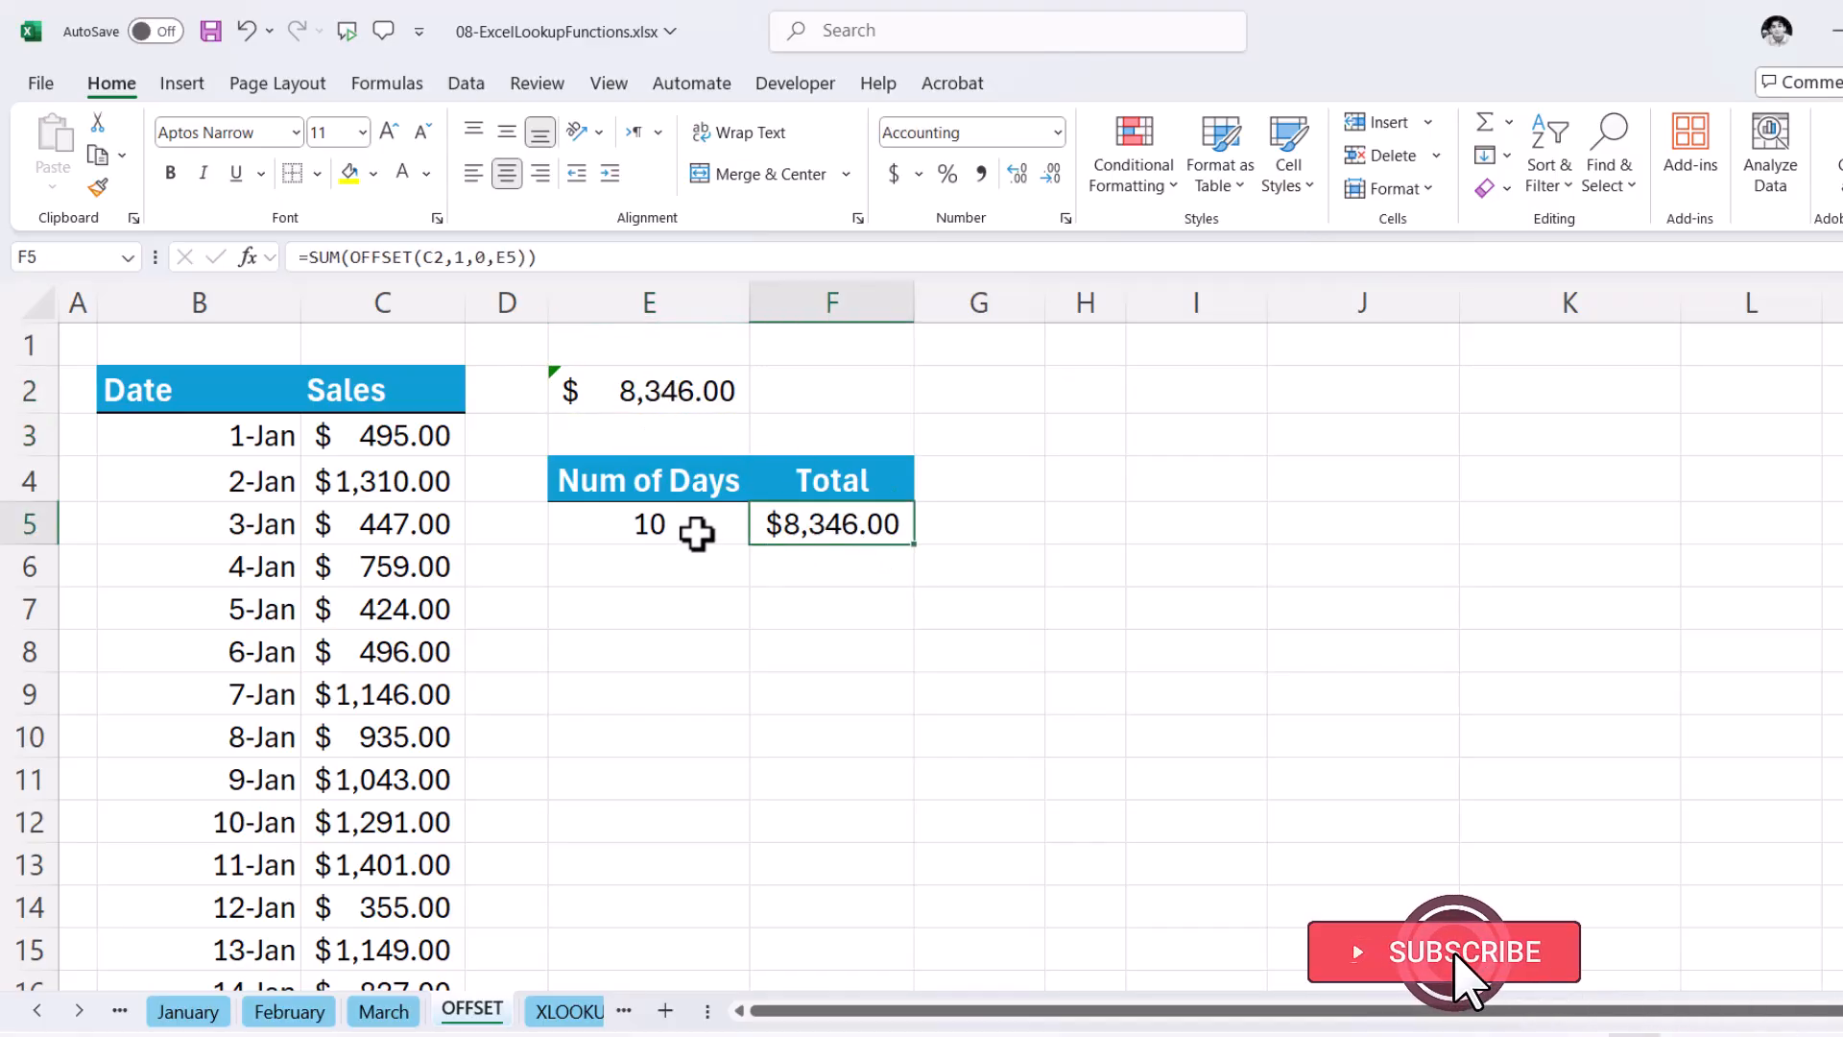
left_click(697, 530)
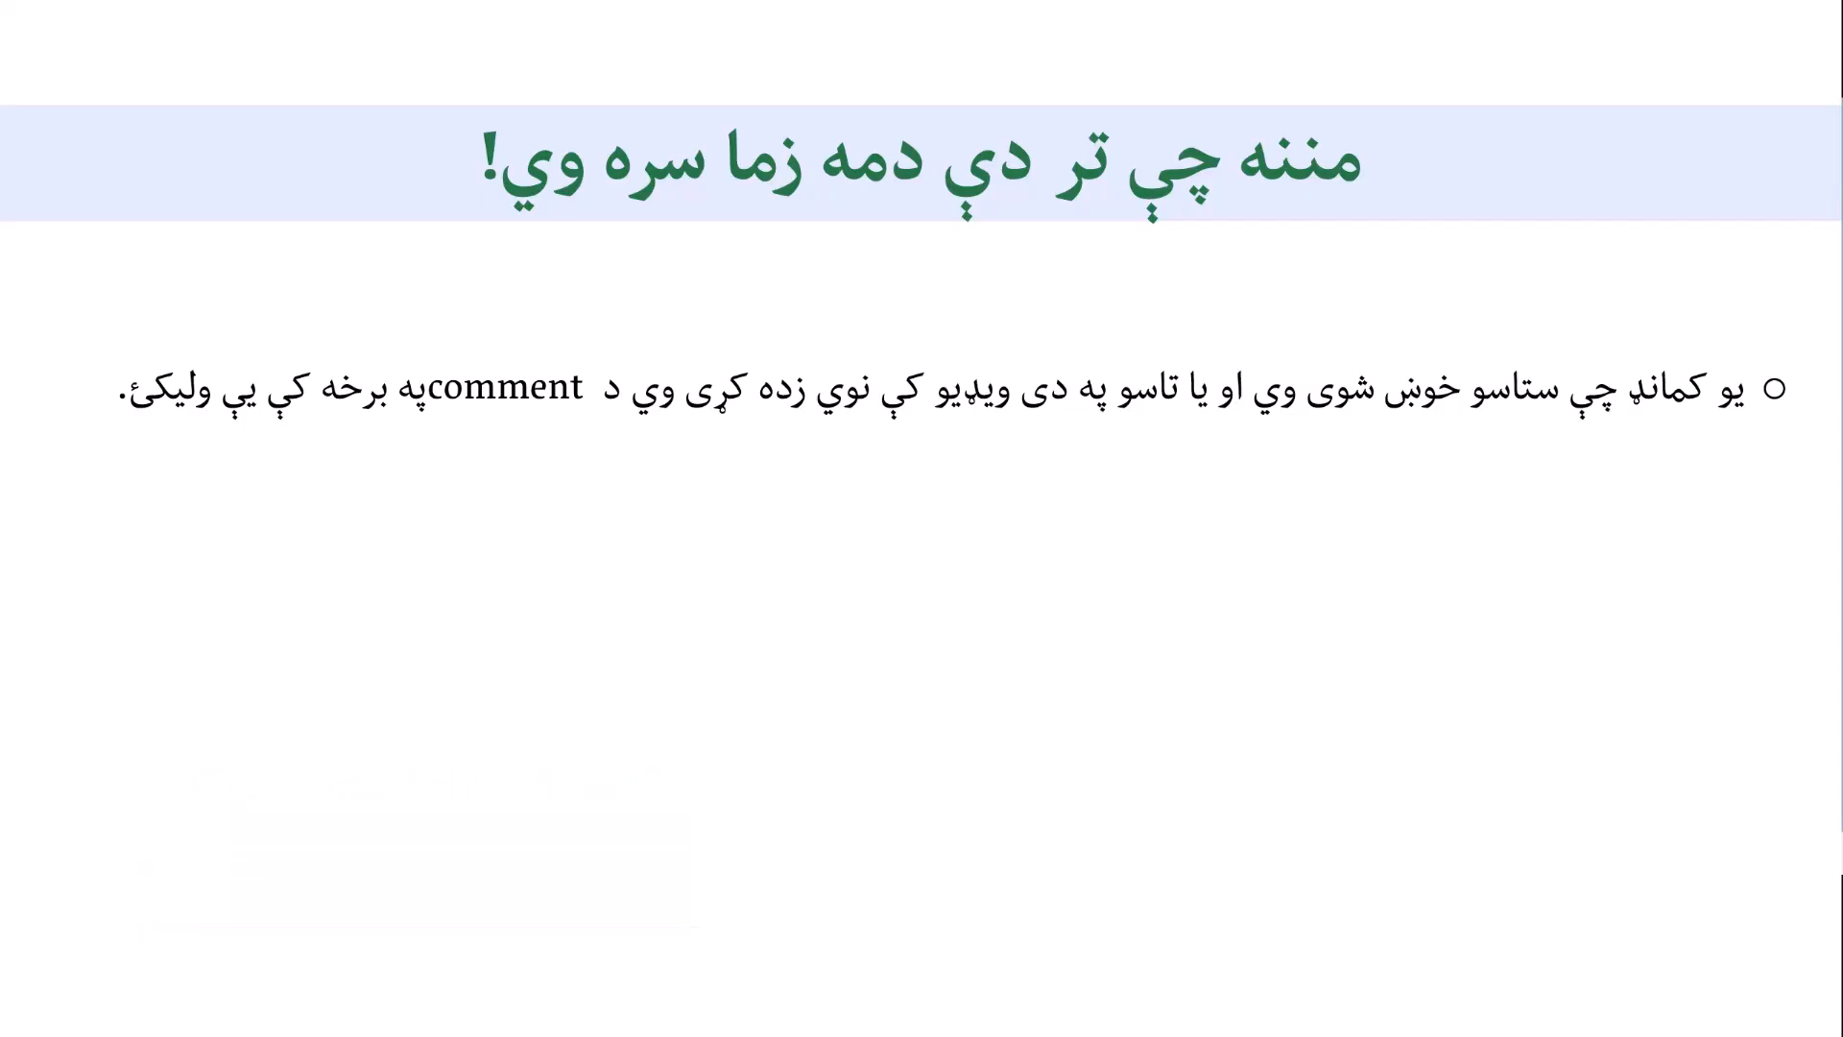
left_click(952, 564)
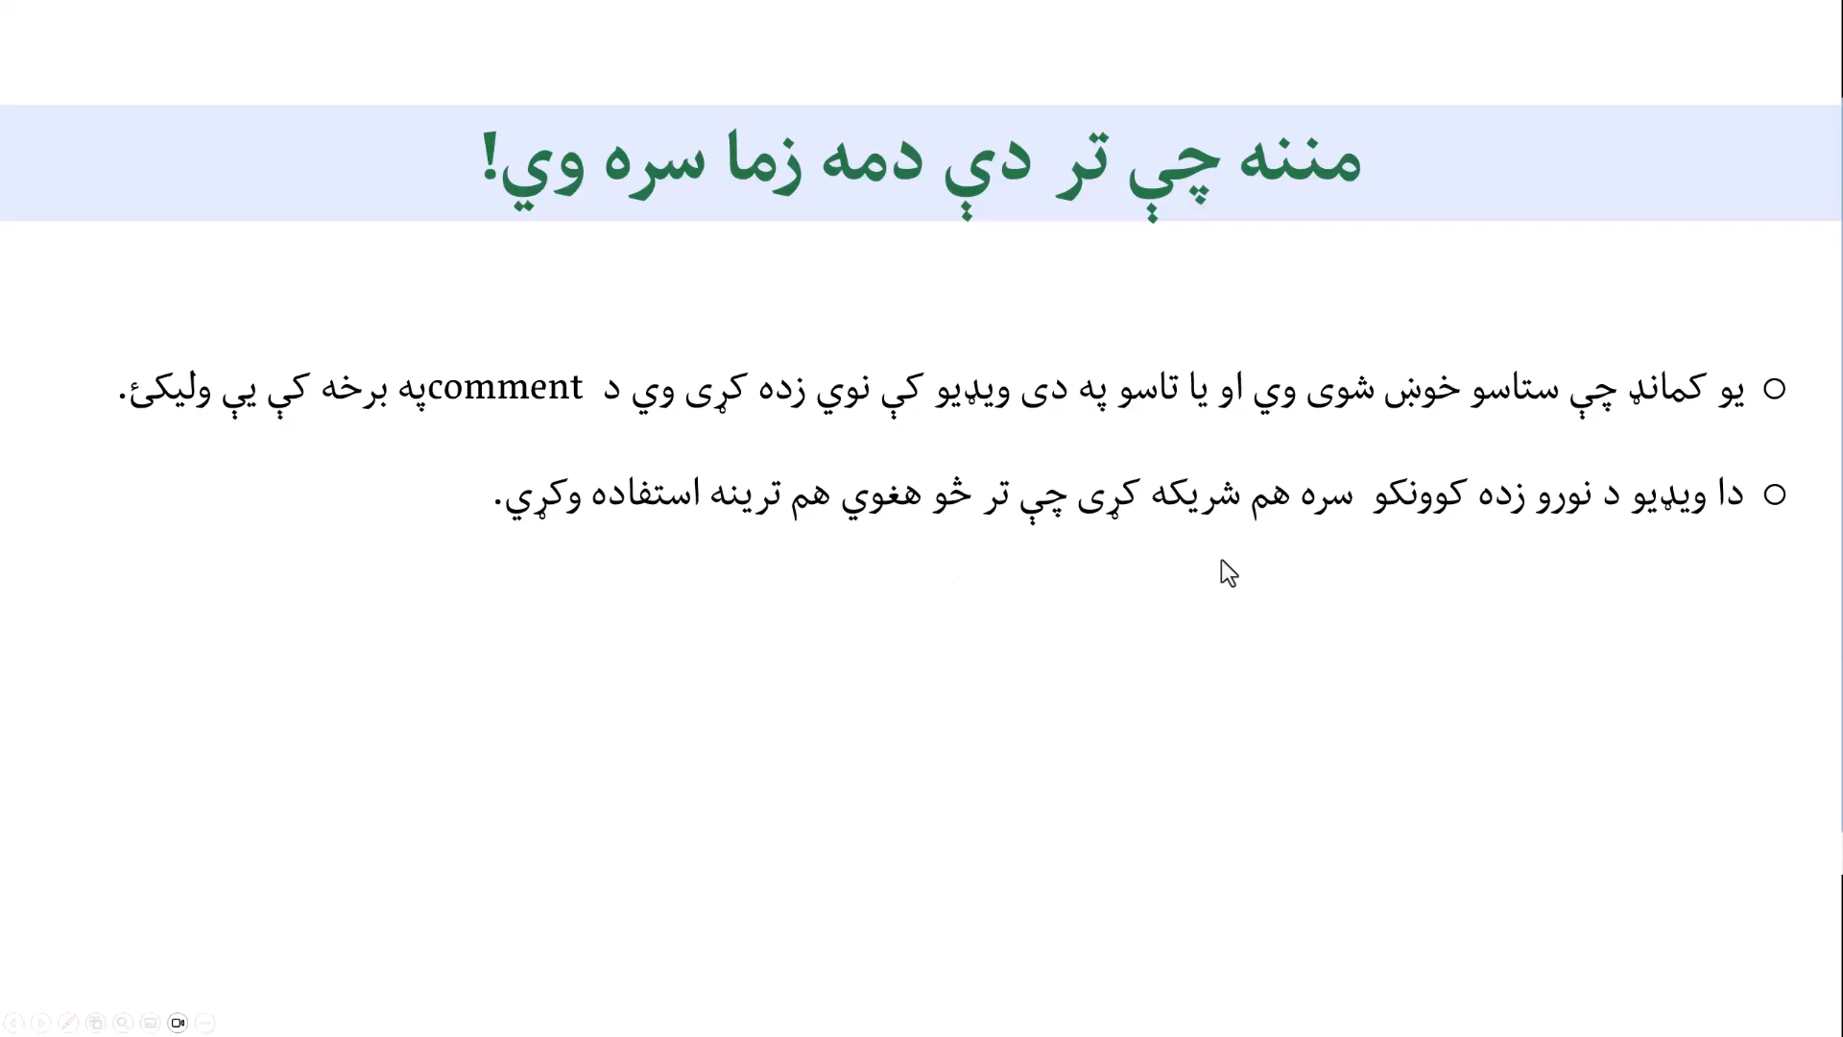
left_click(1242, 603)
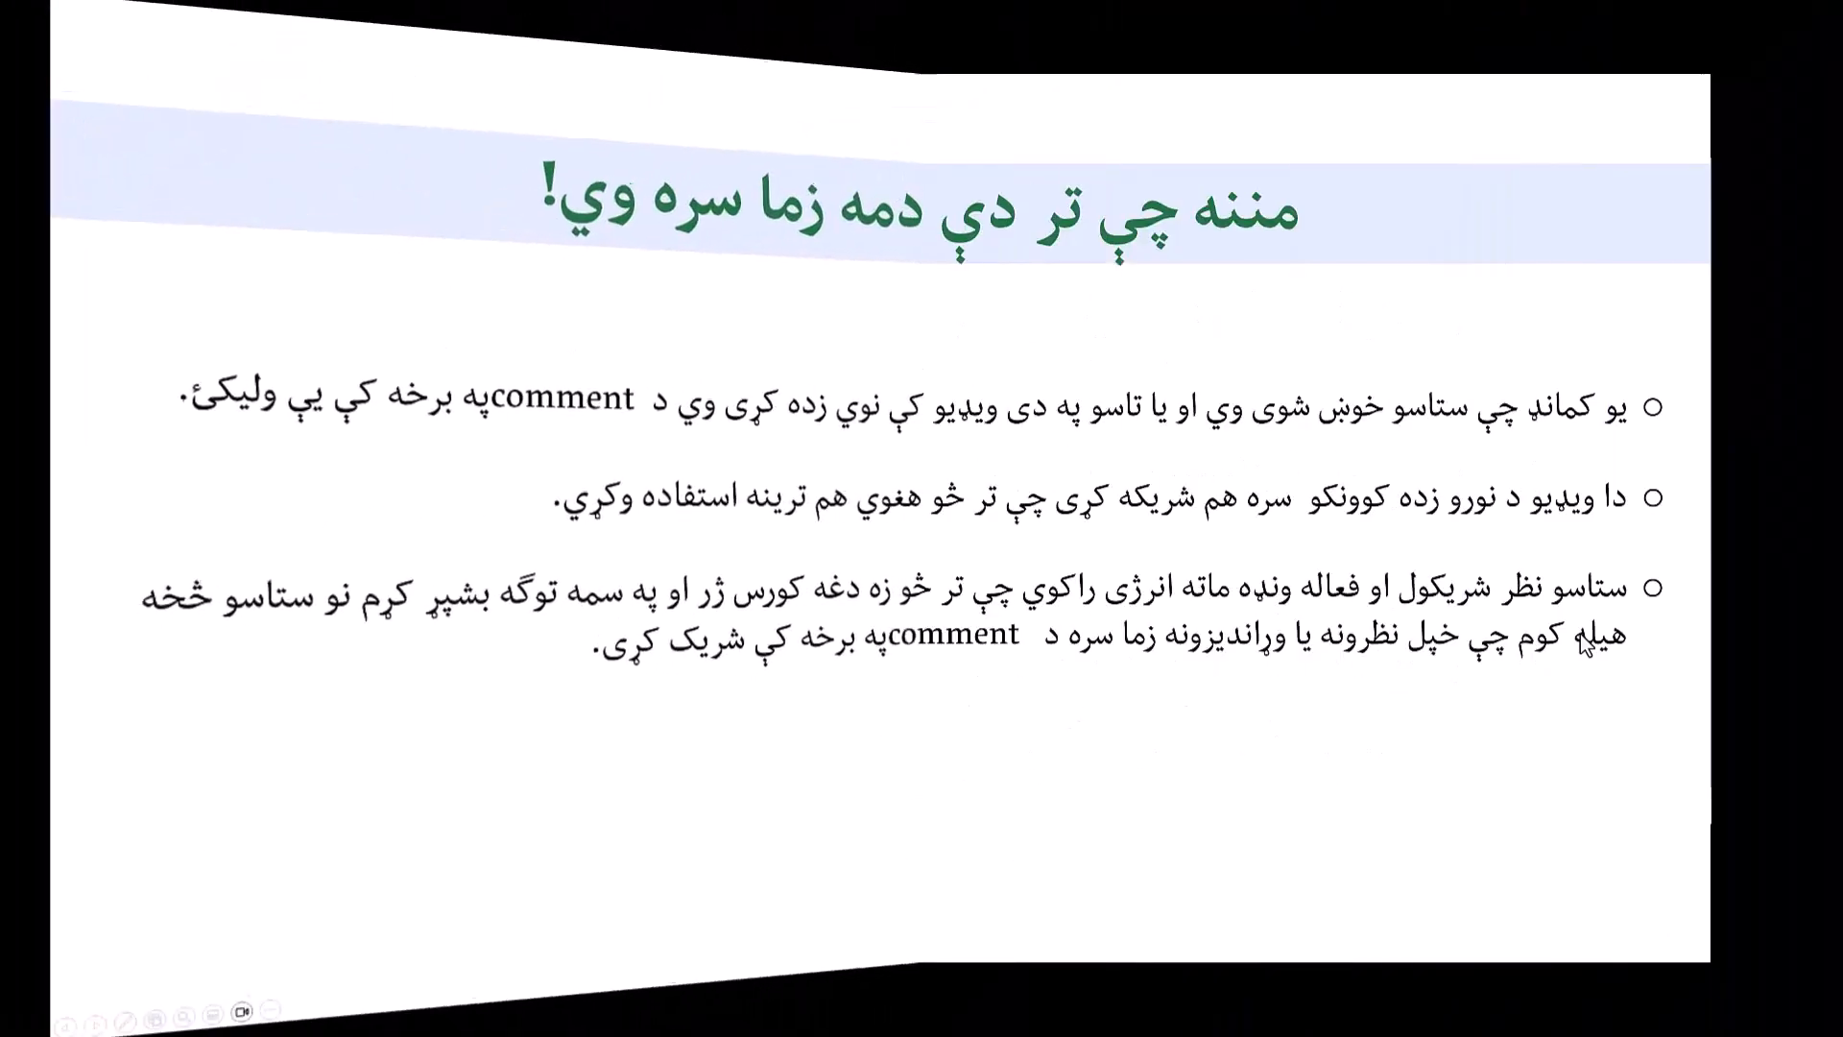